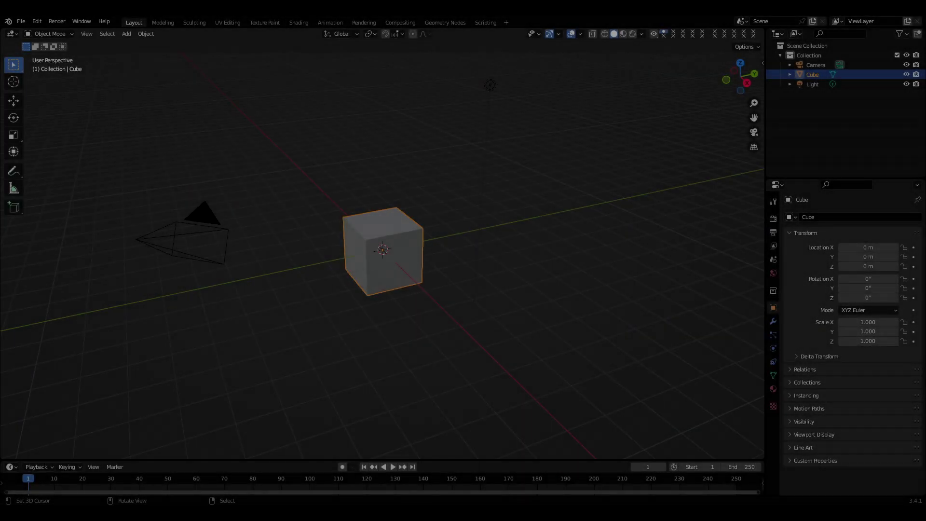
Delete the default camera, cube and light from the scene
middle_click_drag(366, 231, 464, 209)
key("a")
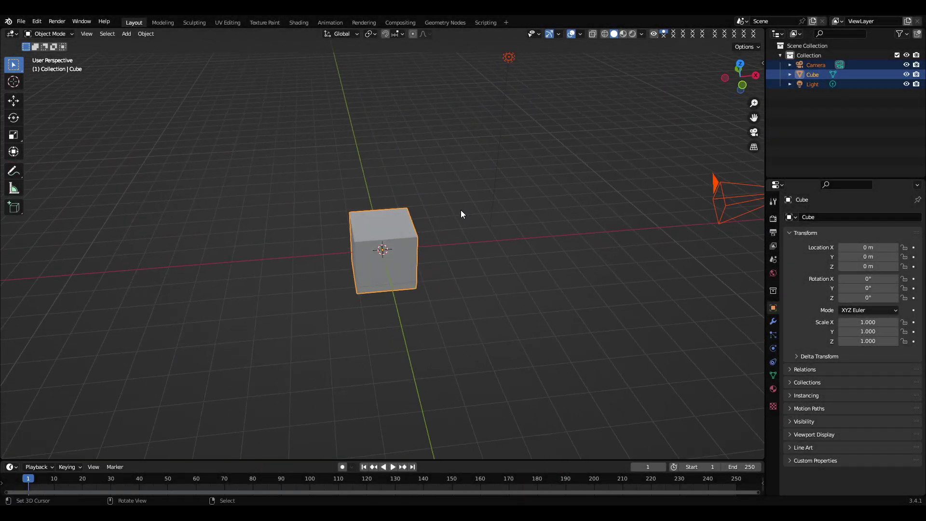
key("Delete")
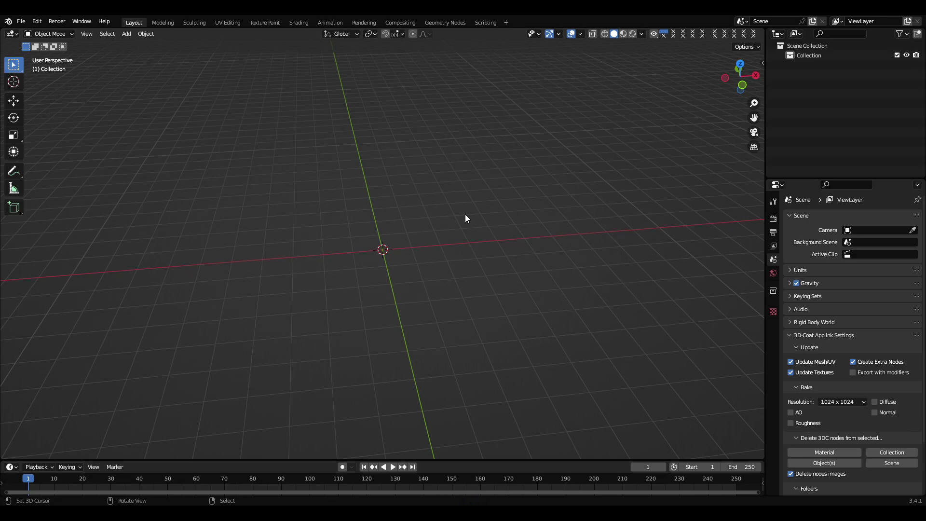
Add a mesh plane at the world origin and view it from the top
key("KP_7")
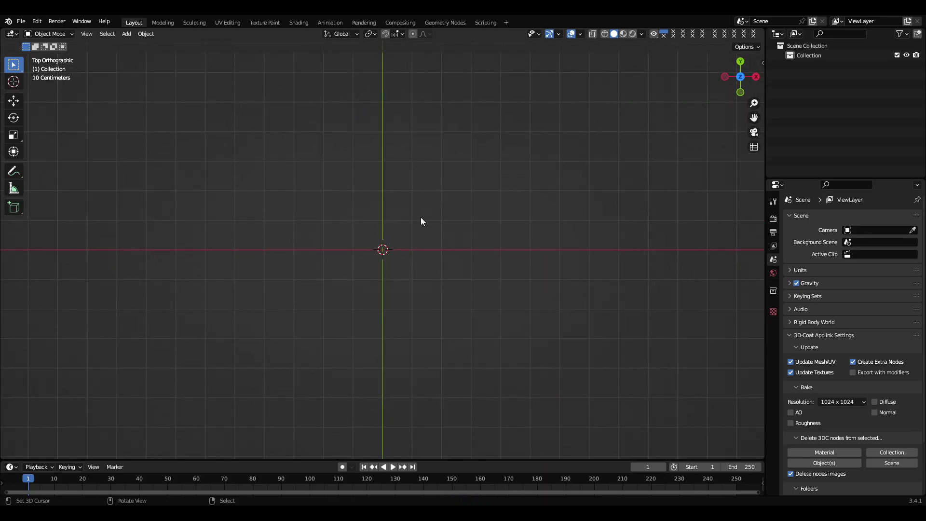
scroll(416, 218, "up", 4)
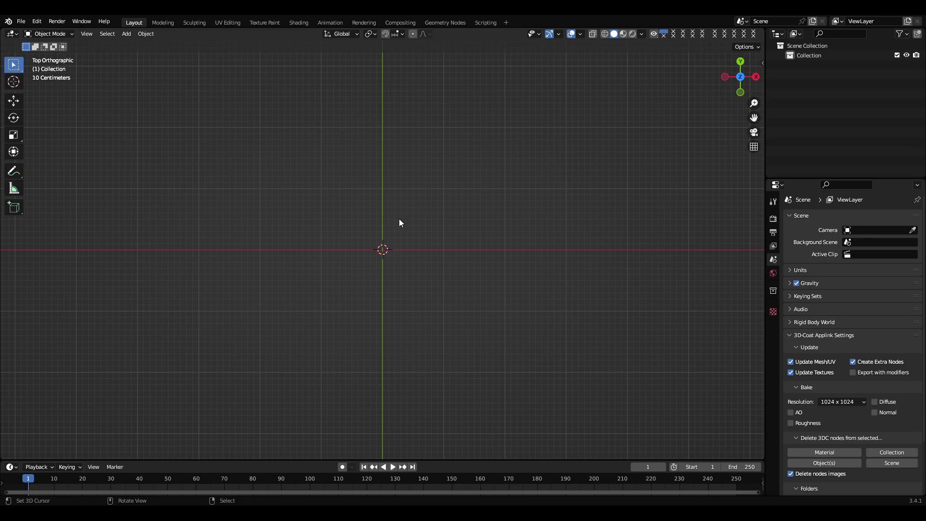
key("shift+a")
mouse_move(399, 219)
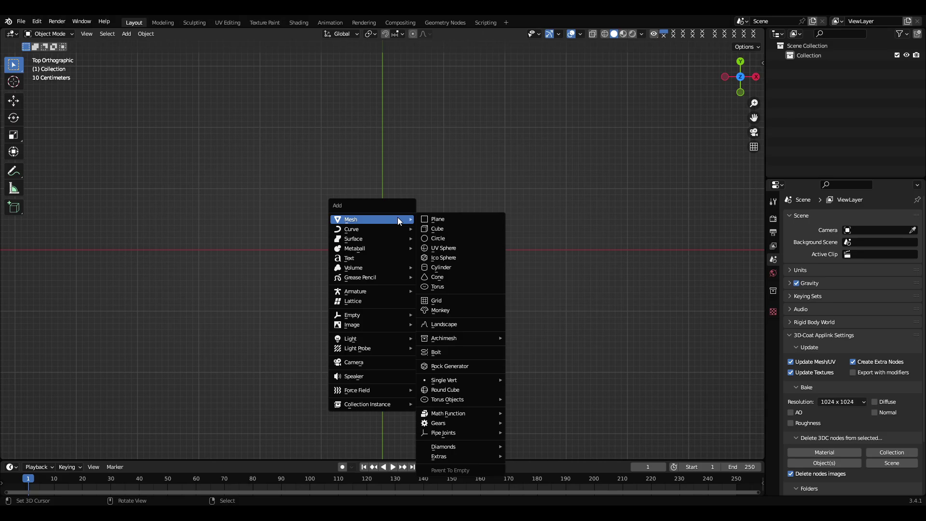
left_click(437, 219)
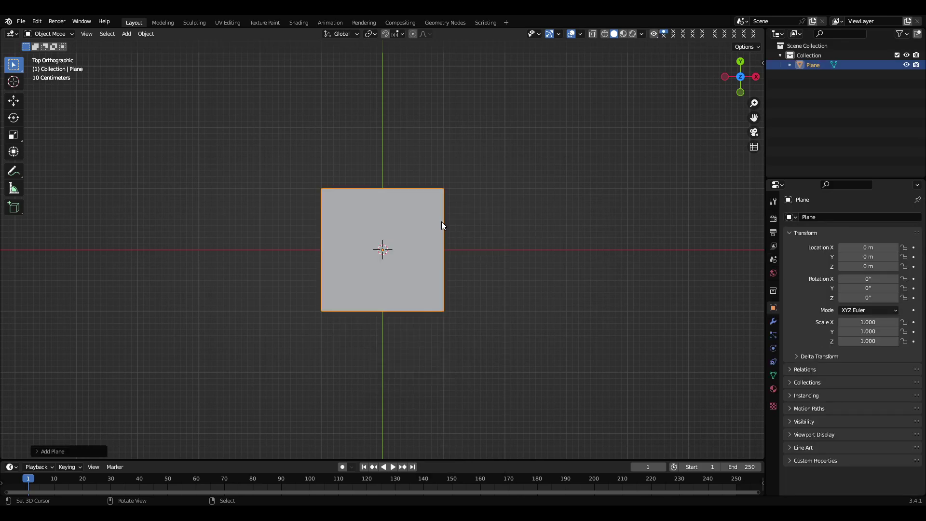
middle_click_drag(512, 187, 513, 211, "shift")
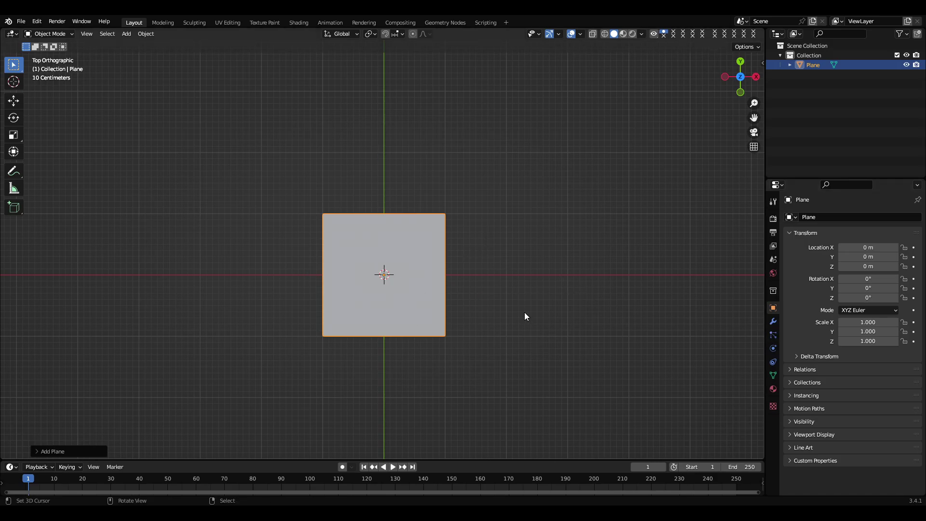
middle_click_drag(525, 312, 519, 280)
key("KP_7")
Give the plane a new material with Specular 0 and Roughness 1.0
left_click(775, 386)
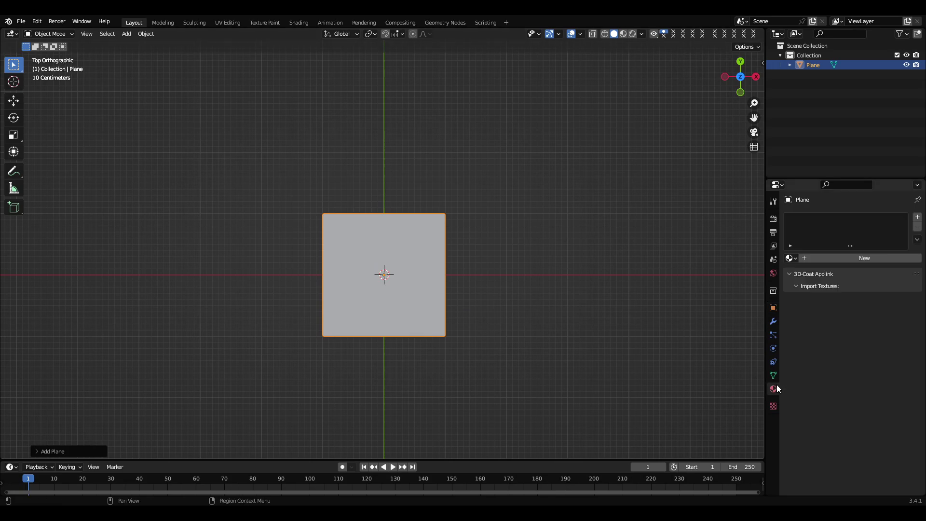
left_click(845, 263)
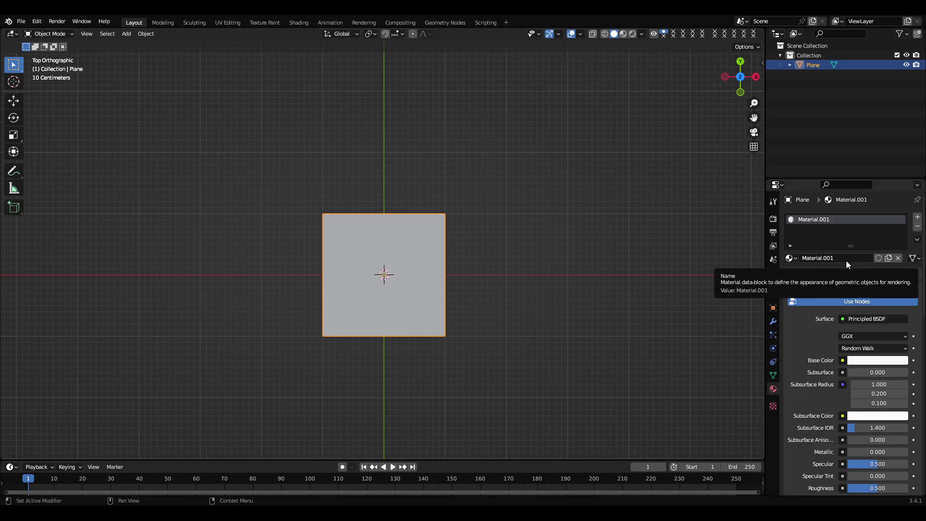
key("BackSpace")
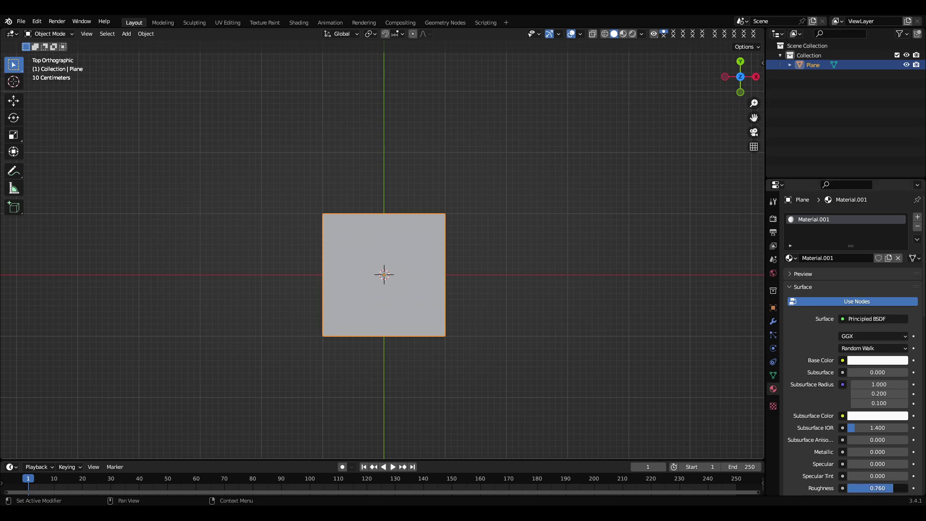
left_click_drag(874, 490, 909, 490)
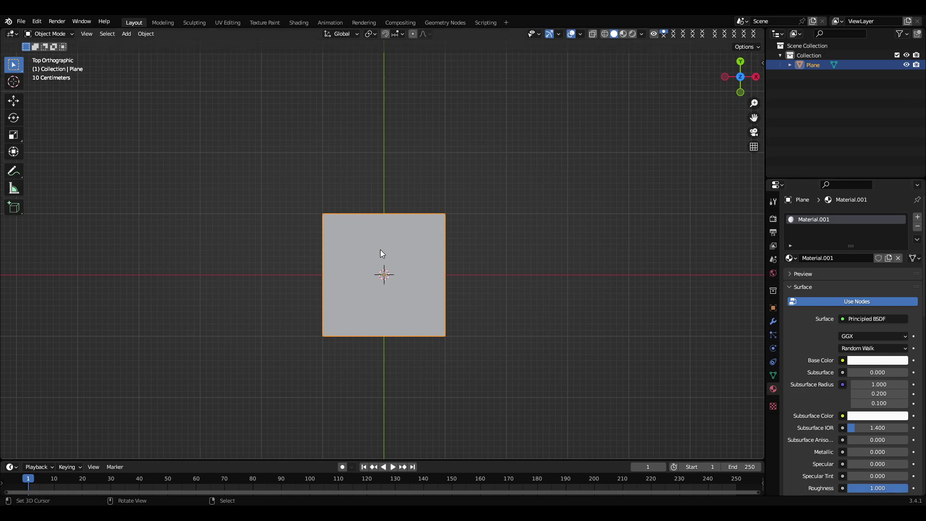
Add an Image Texture node to the plane's material and connect its Color output to the Principled BSDF's Base Color
left_click(298, 23)
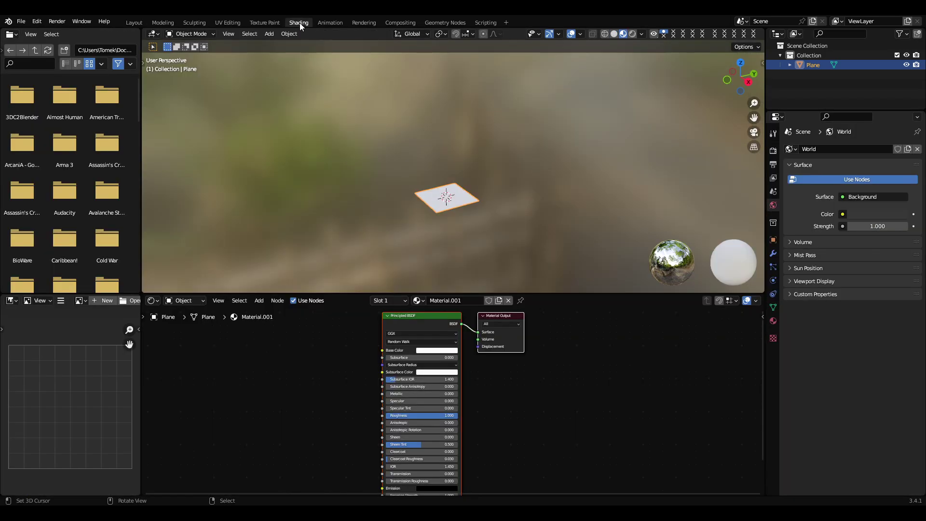
middle_click_drag(291, 405, 455, 395)
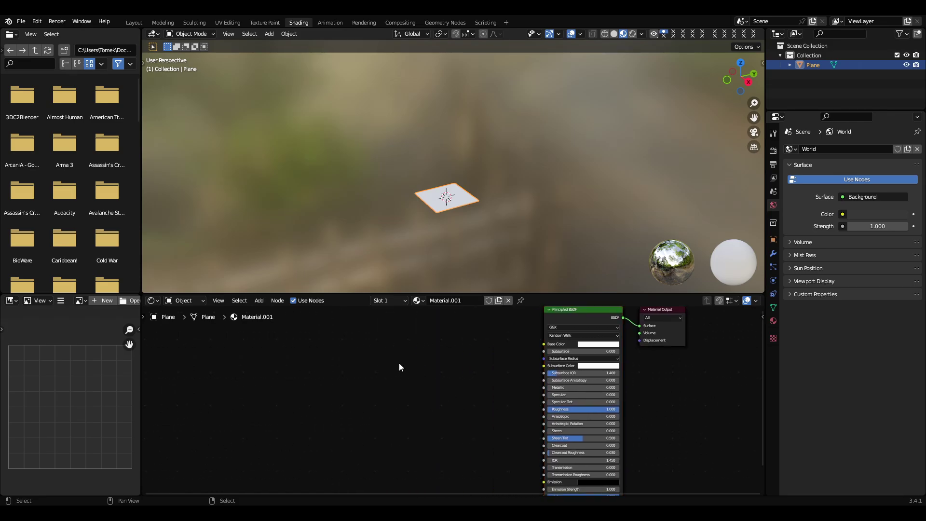
key("shift+a")
mouse_move(376, 407)
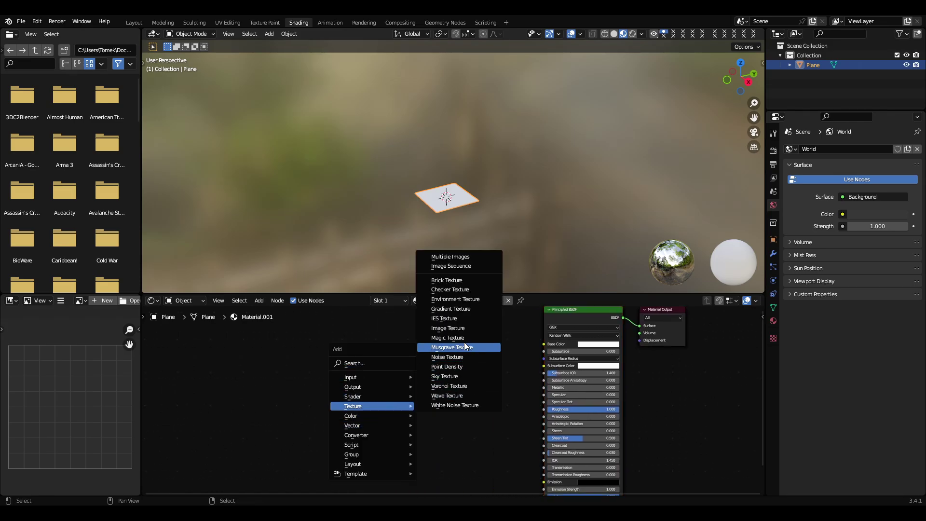
left_click(448, 327)
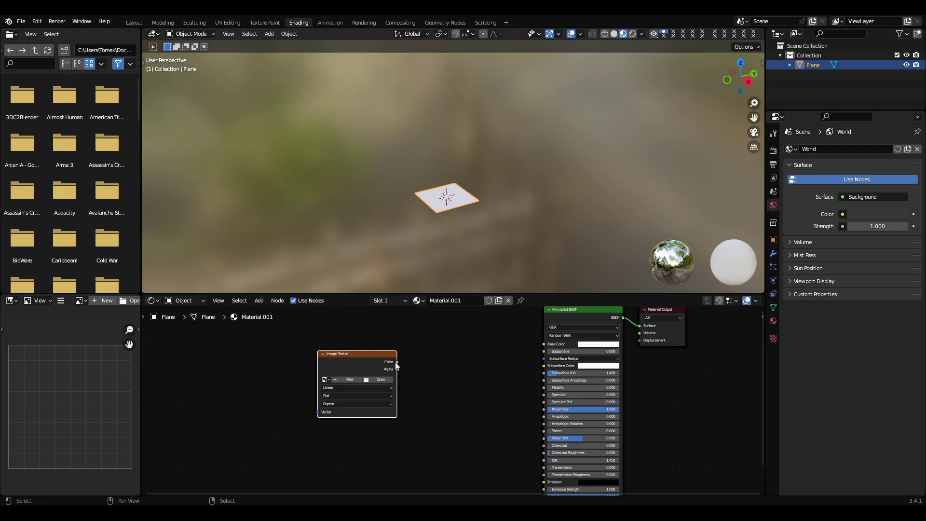
left_click_drag(396, 361, 544, 344)
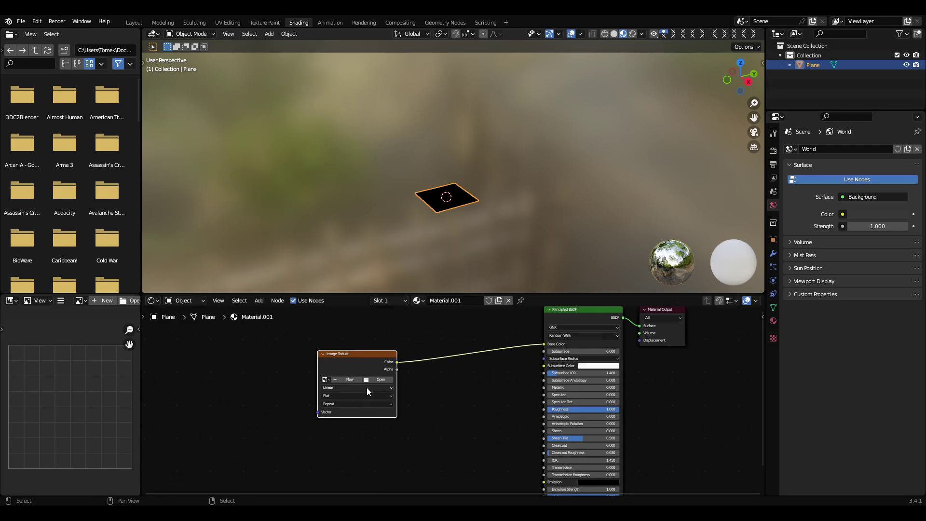
left_click_drag(359, 354, 409, 348)
Start a new image for the texture node, named dirt, with width and height of 256 px
left_click(399, 374)
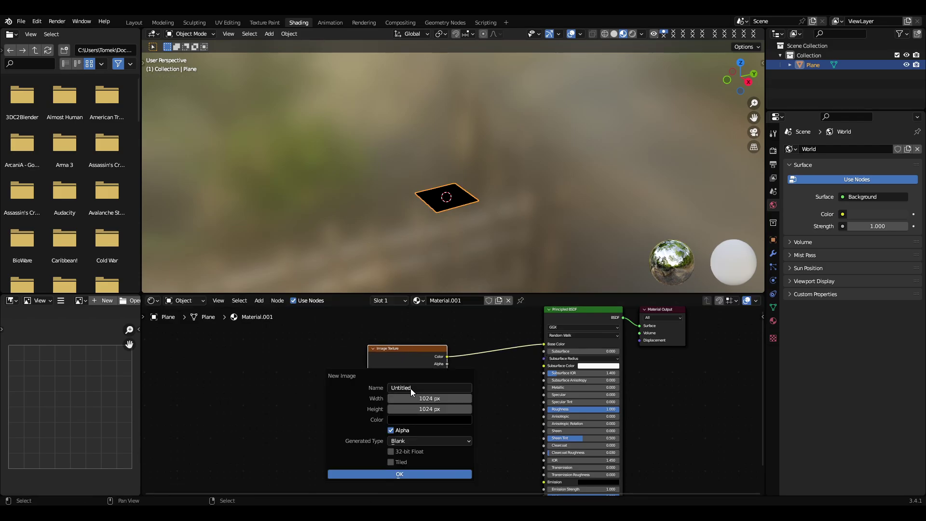
left_click(409, 389)
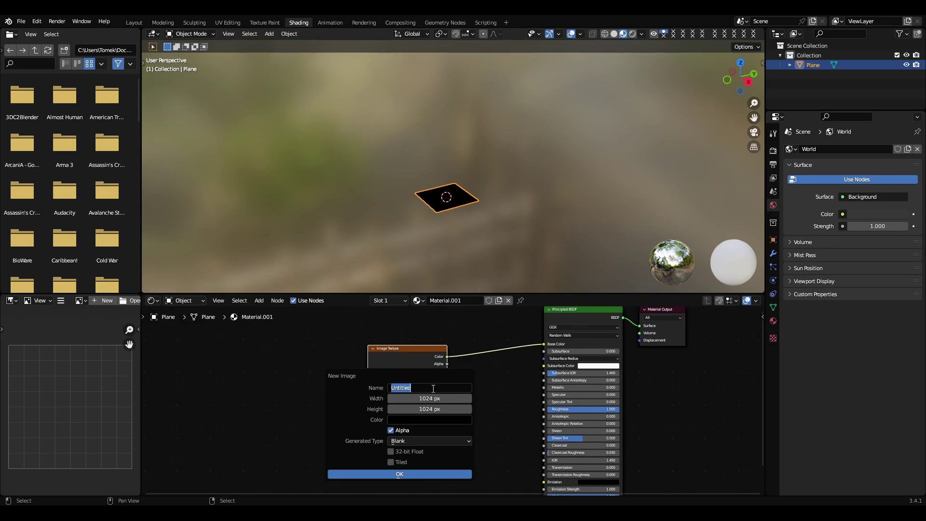
type("dirt")
left_click(433, 396)
left_click_drag(436, 397, 438, 409)
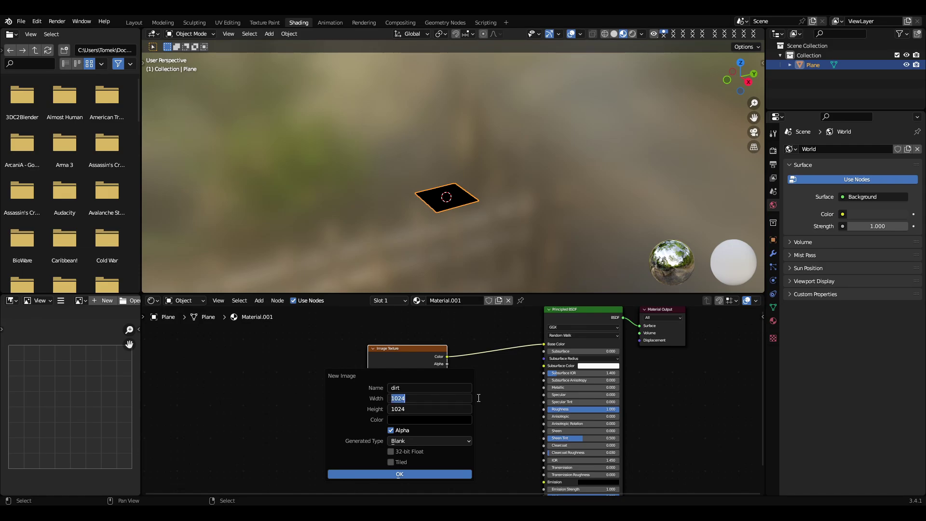
type("256")
key("Return")
Set the dirt image's fill color to brown and create it without an alpha channel
left_click(426, 420)
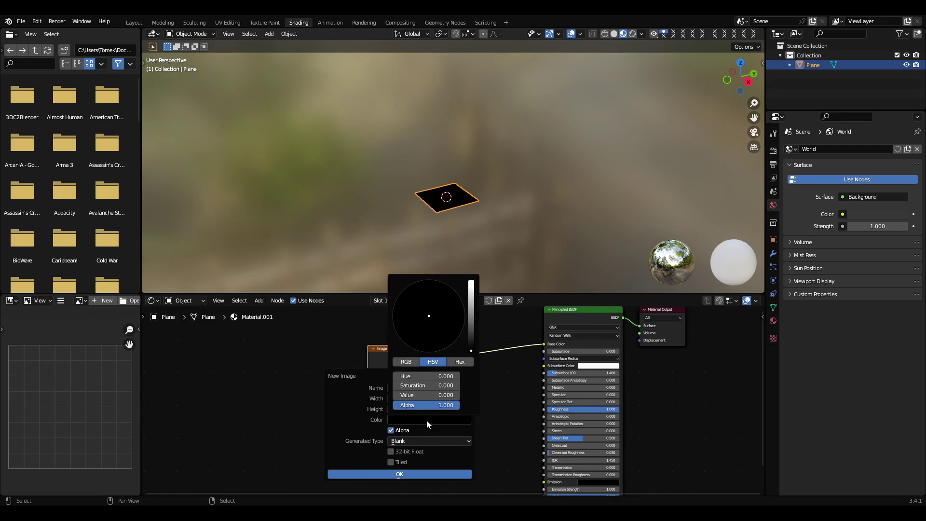
left_click(471, 325)
left_click_drag(425, 329, 421, 331)
left_click(471, 326)
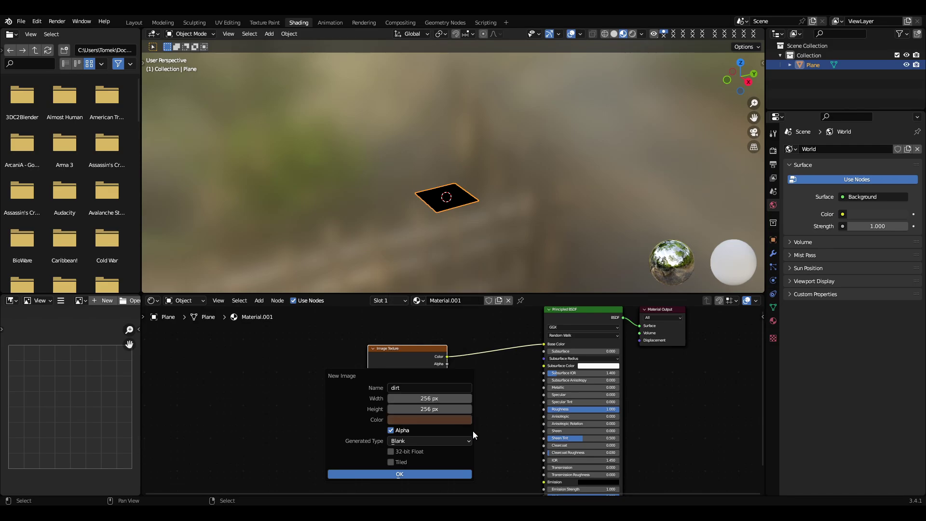
left_click(391, 430)
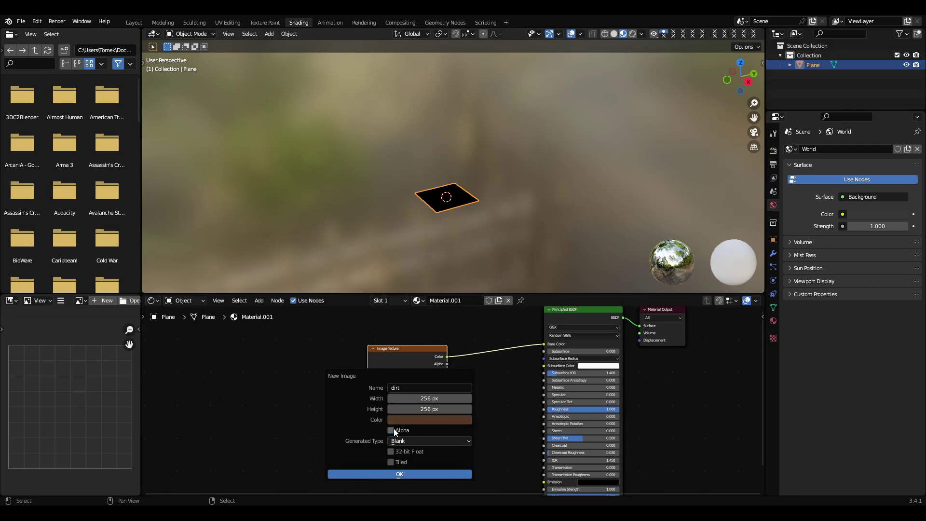
left_click(399, 475)
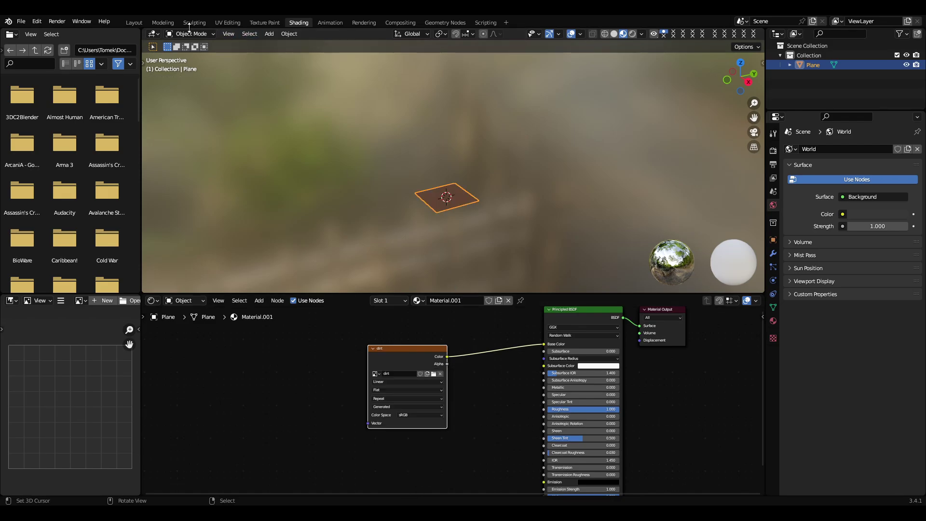
Show the Layout viewport in Material Preview and duplicate the plane edge to edge on both sides along Y, forming a column of three
left_click(135, 22)
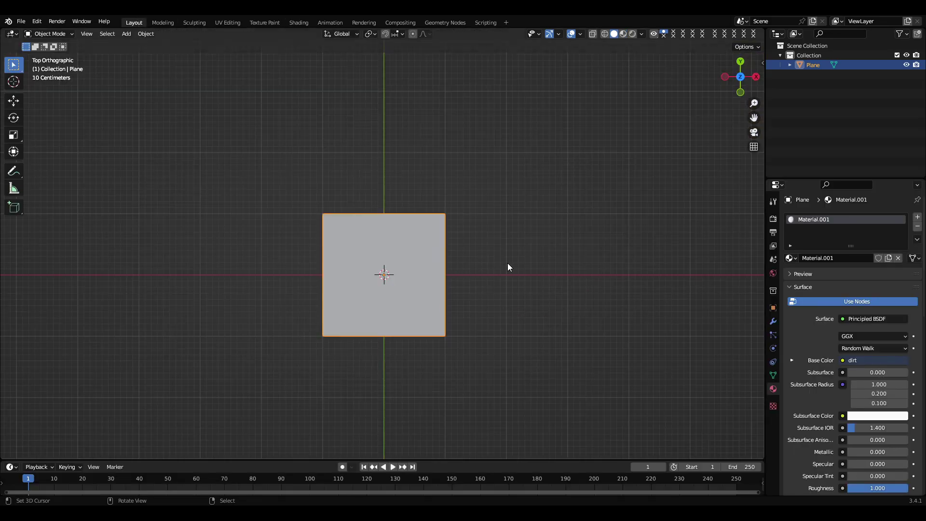
left_click(623, 33)
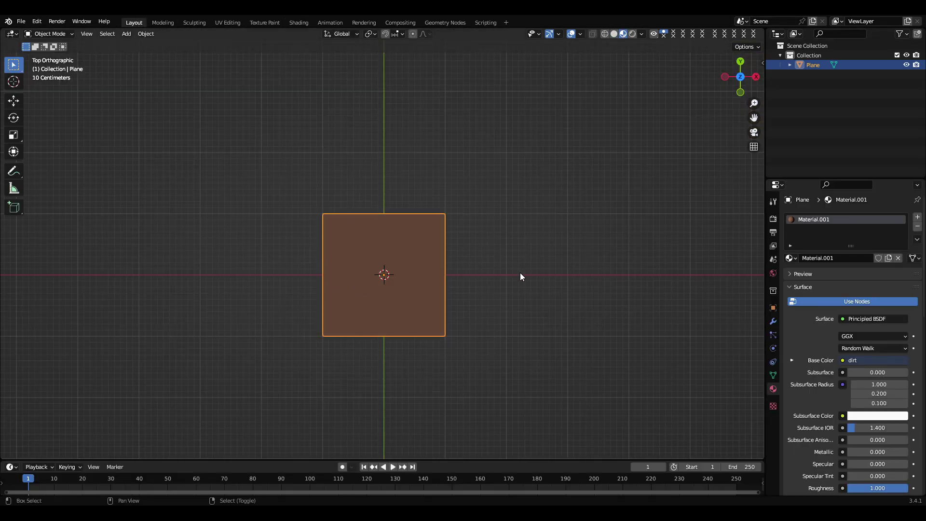
key("shift+d")
key("y")
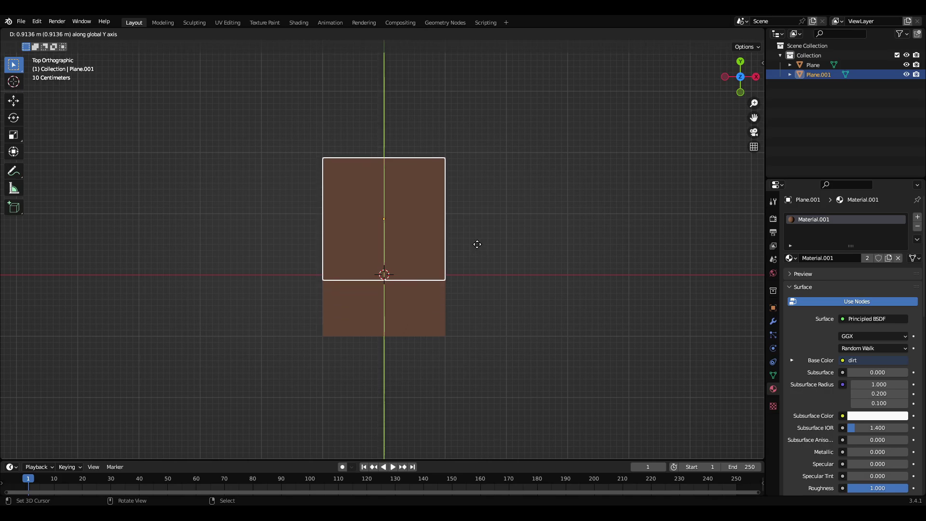
left_click(478, 178)
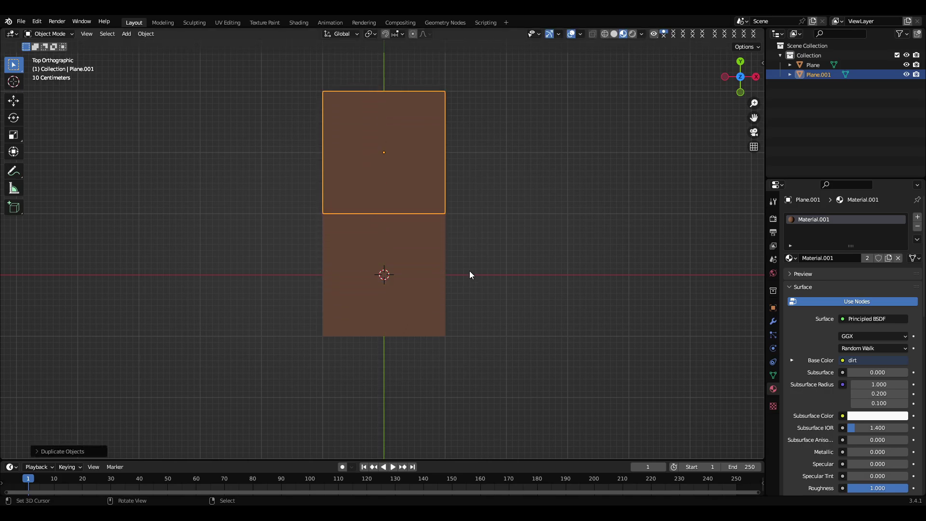
key("shift+d")
key("y")
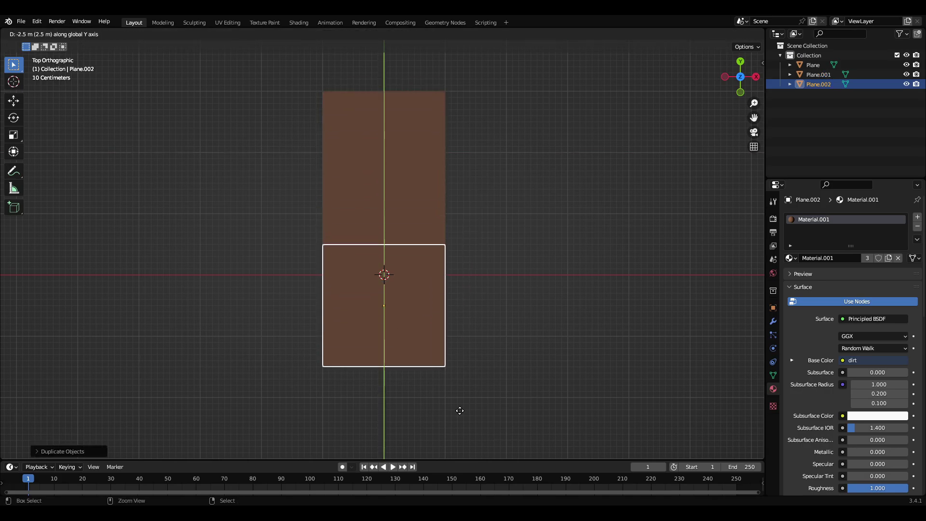
left_click(454, 97)
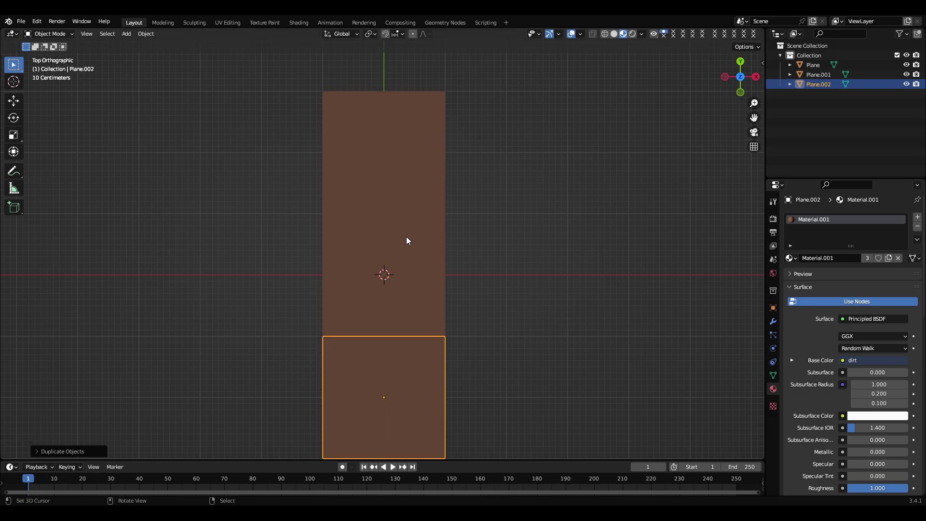
Duplicate the column of three planes edge to edge on both sides along X to form a 3 by 3 grid
left_click(403, 155, "shift")
left_click(416, 259, "shift")
key("shift+d")
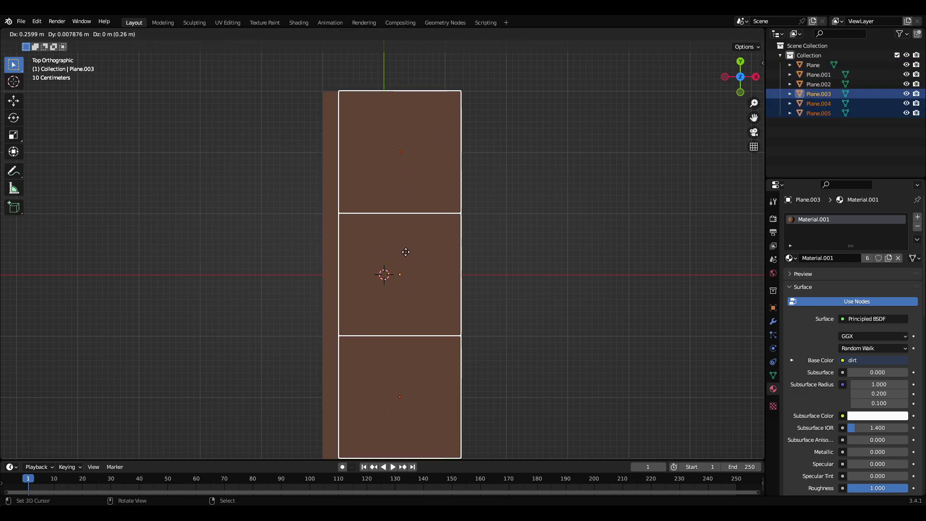
key("x")
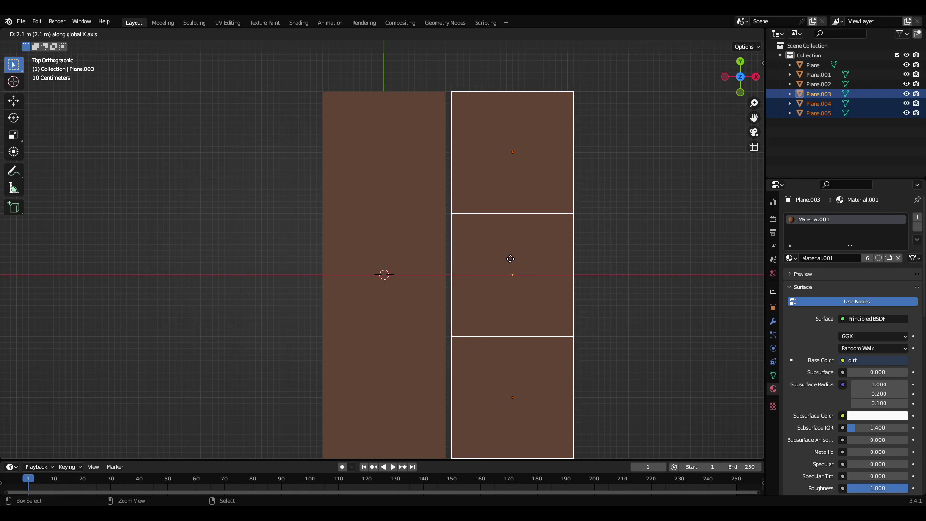
left_click(501, 251)
key("shift+d")
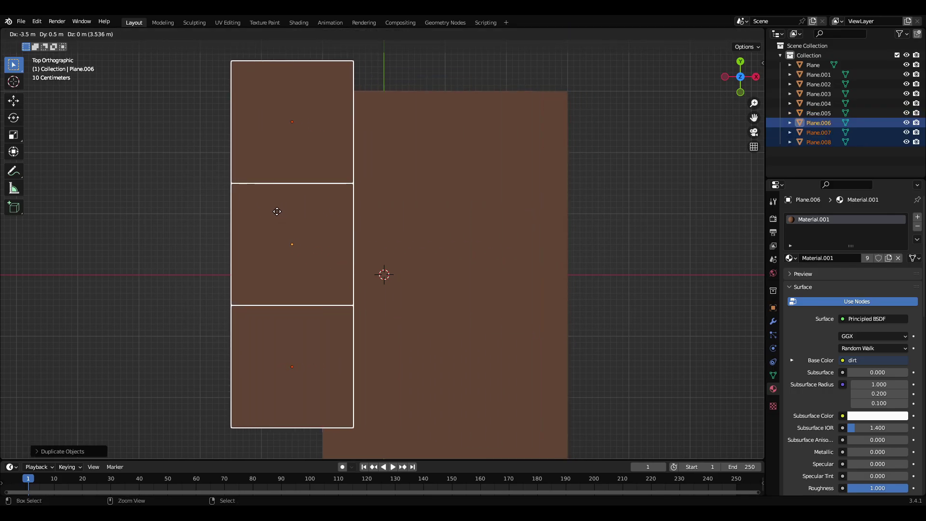
left_click(255, 244)
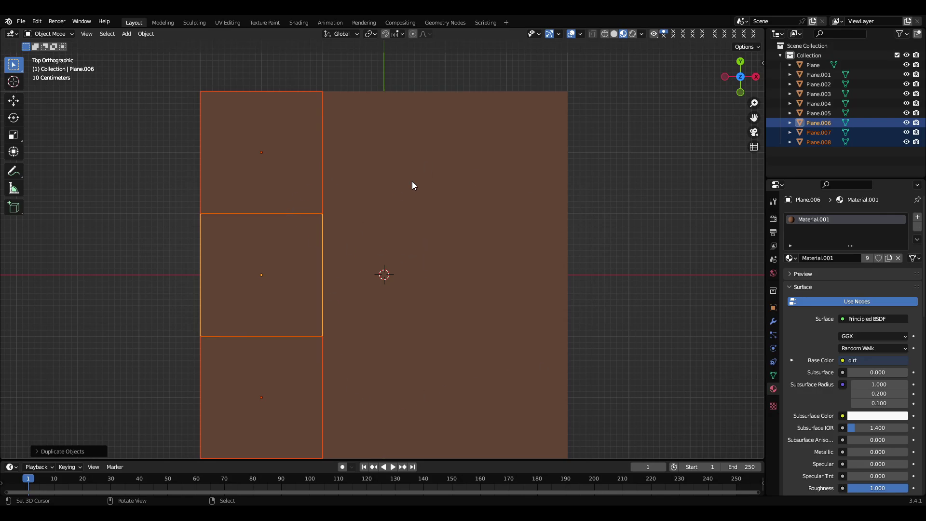
Select all nine planes with the center plane as the active one, and join them into a single object
left_click(429, 184, "shift")
left_click(448, 186, "shift")
left_click(493, 281, "shift")
left_click(451, 364, "shift")
left_click(436, 348, "shift")
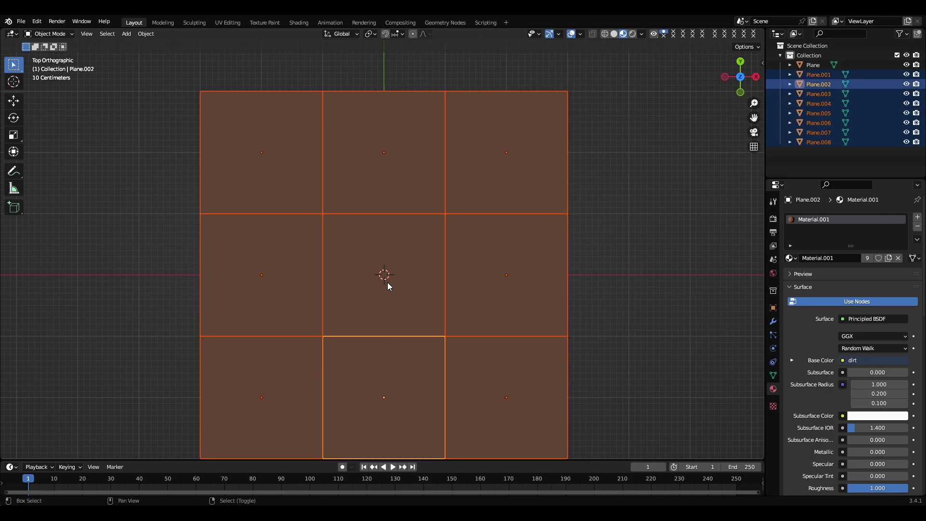
left_click(328, 241, "shift")
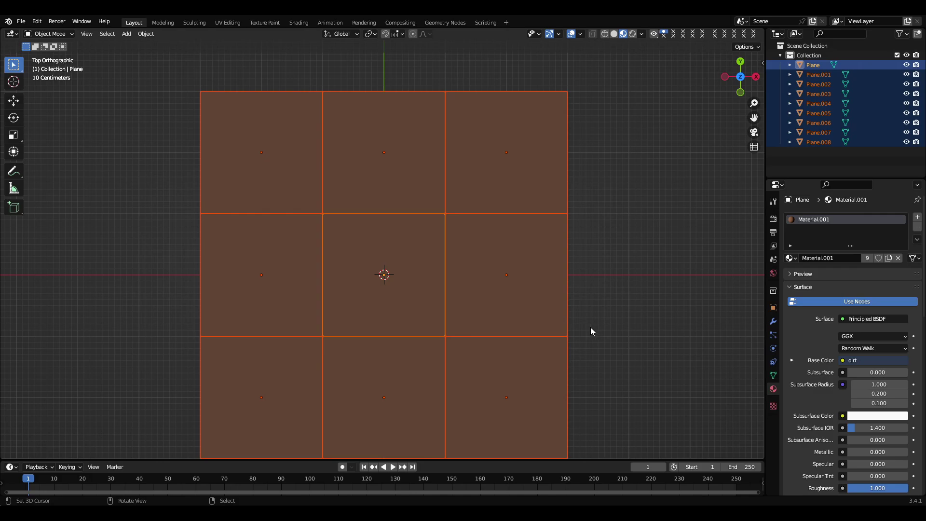
key("ctrl+j")
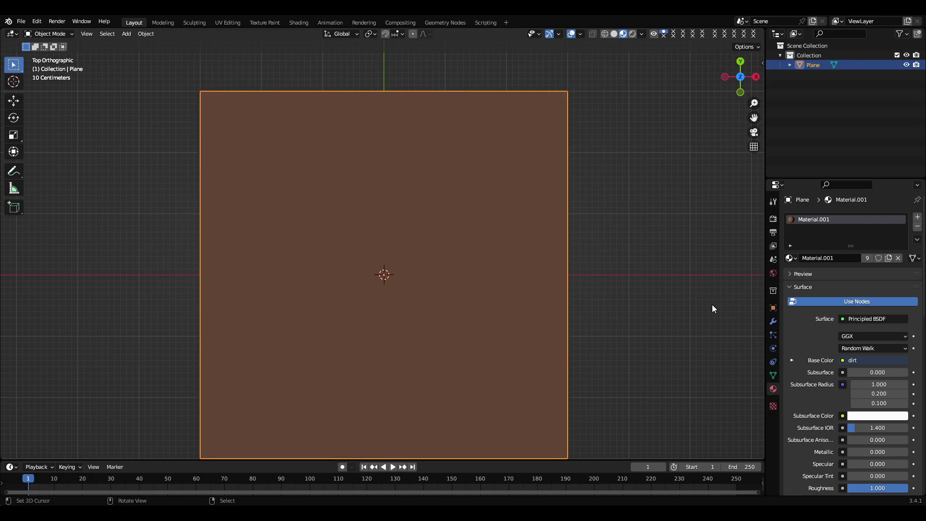
Enable the Wireframe overlay in the joined plane's viewport display settings and look straight down at the grid
left_click(772, 307)
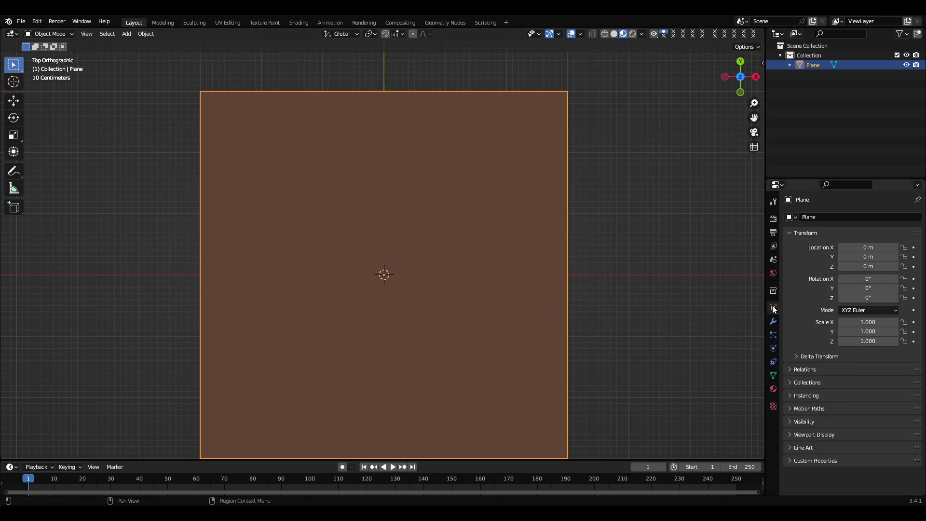
left_click(789, 434)
left_click(840, 470)
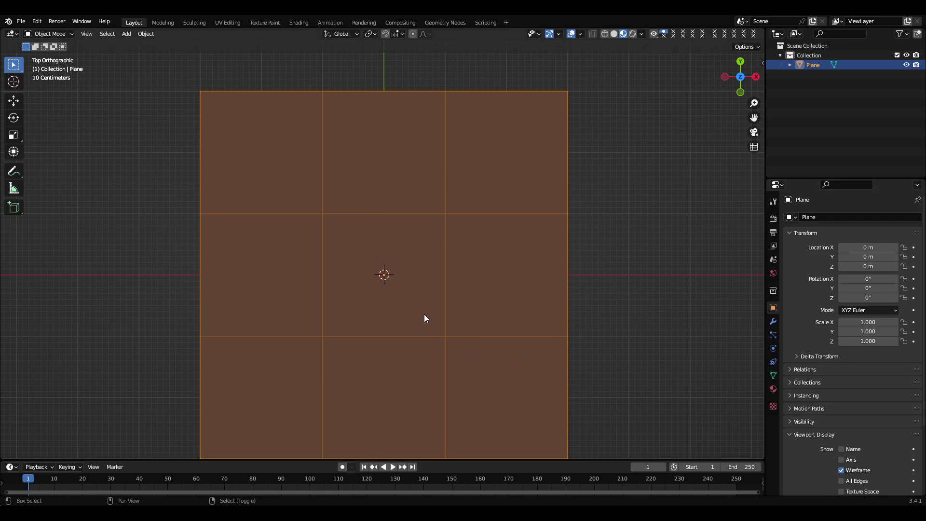
middle_click_drag(423, 315, 460, 263, "shift")
middle_click_drag(446, 322, 430, 303)
key("KP_7")
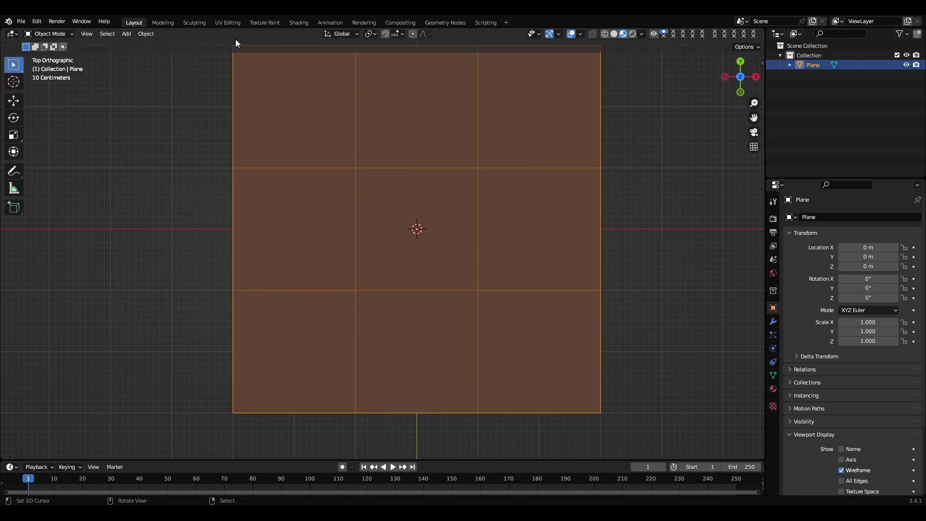
Switch to the Texture Paint workspace and show the plane grid in Material Preview from the top view
left_click(263, 22)
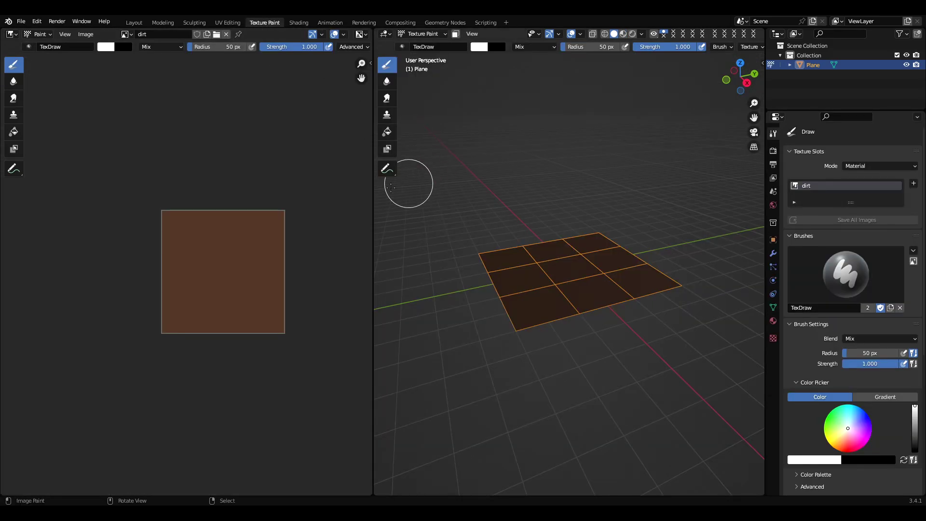
left_click(622, 33)
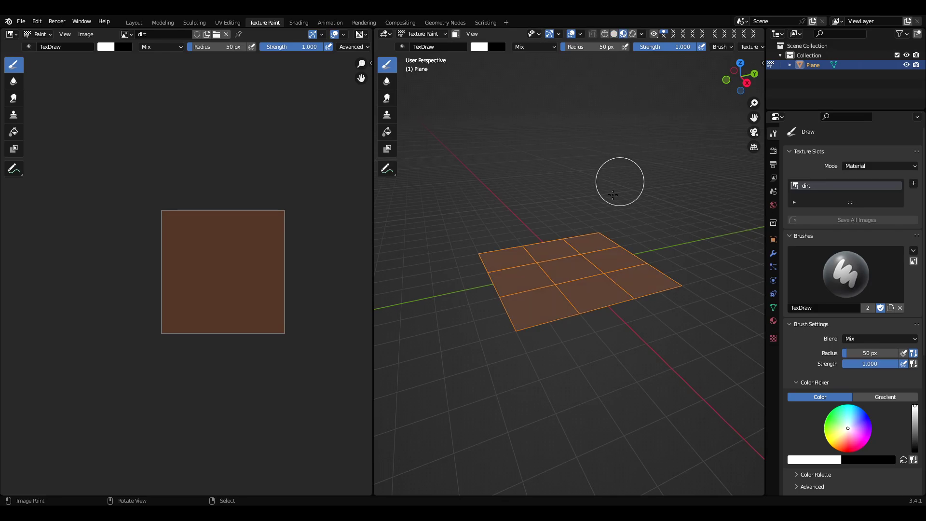
key("KP_7")
scroll(508, 269, "up", 6)
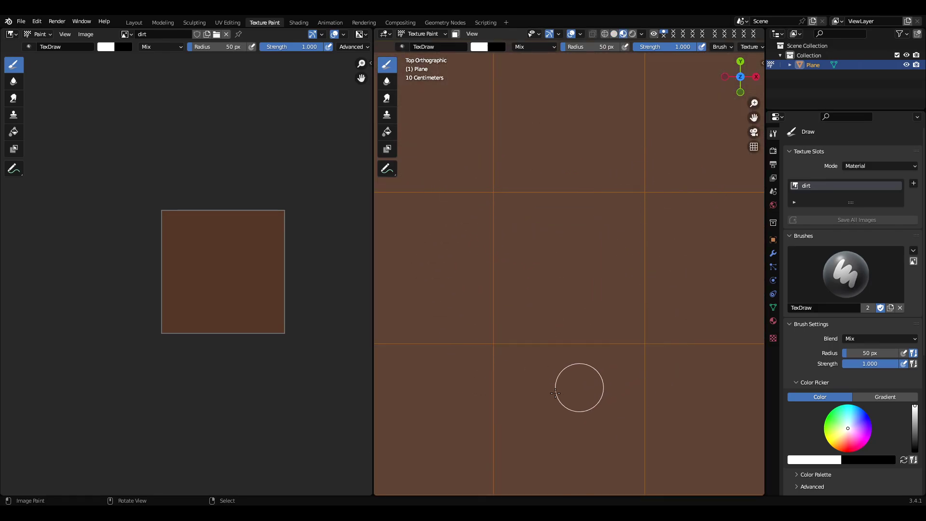
scroll(525, 267, "up", 1)
Paint a diagonal white test stroke across a vertical seam, inspect the seam up close, and undo the stroke
left_click_drag(418, 222, 520, 277)
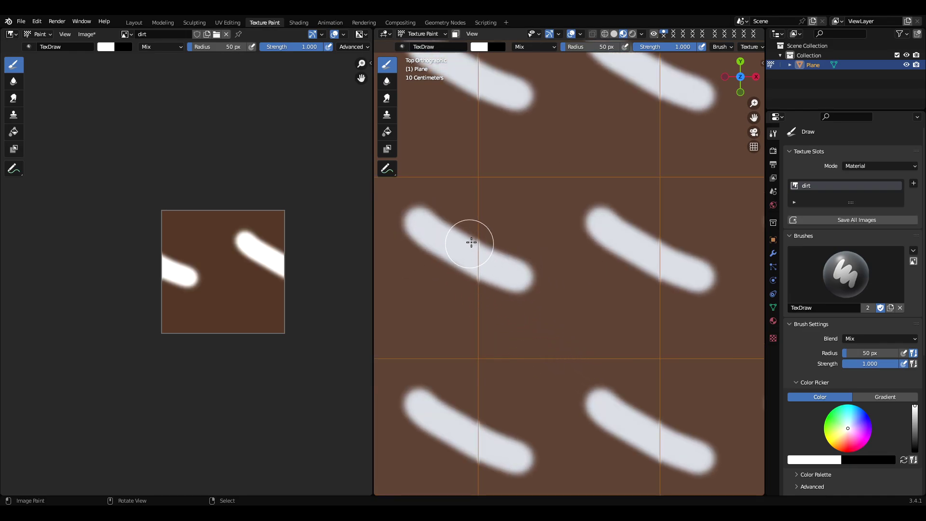
scroll(478, 261, "up", 1)
scroll(478, 261, "up", 2)
middle_click_drag(459, 256, 573, 259, "shift")
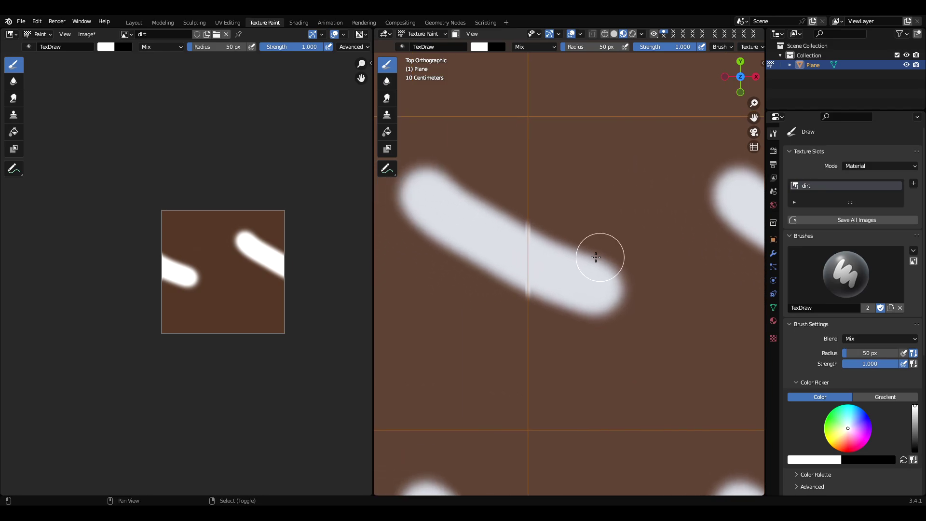
scroll(579, 291, "down", 5)
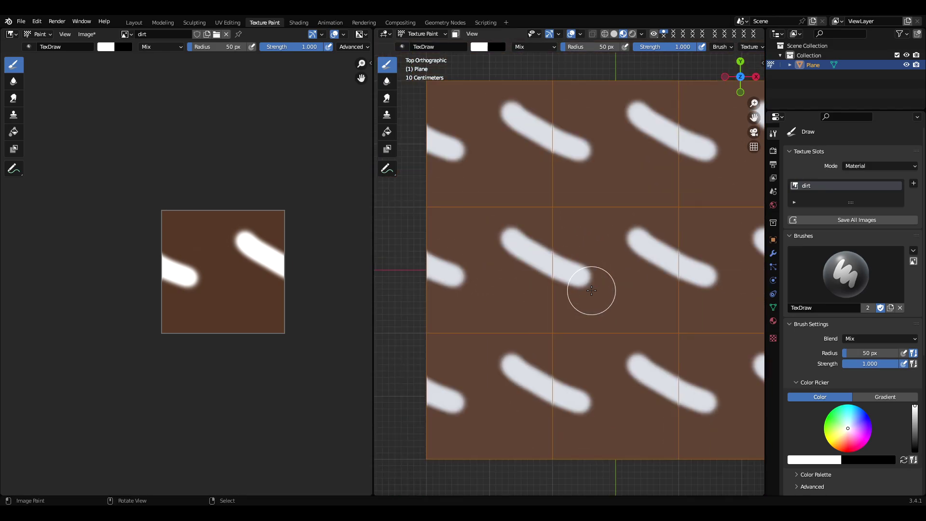
key("ctrl+z")
Merge all vertices of the grid mesh by distance in Edit Mode and return to Texture Paint mode
key("Tab")
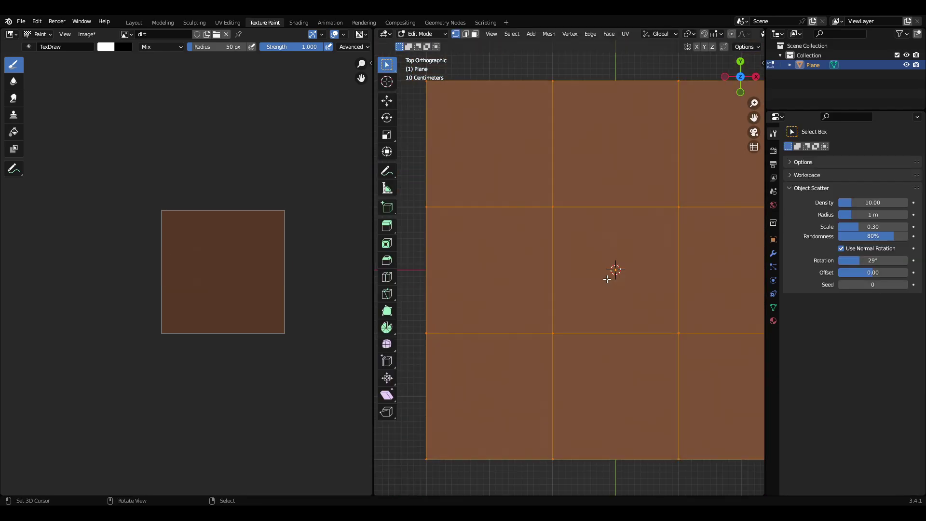
key("m")
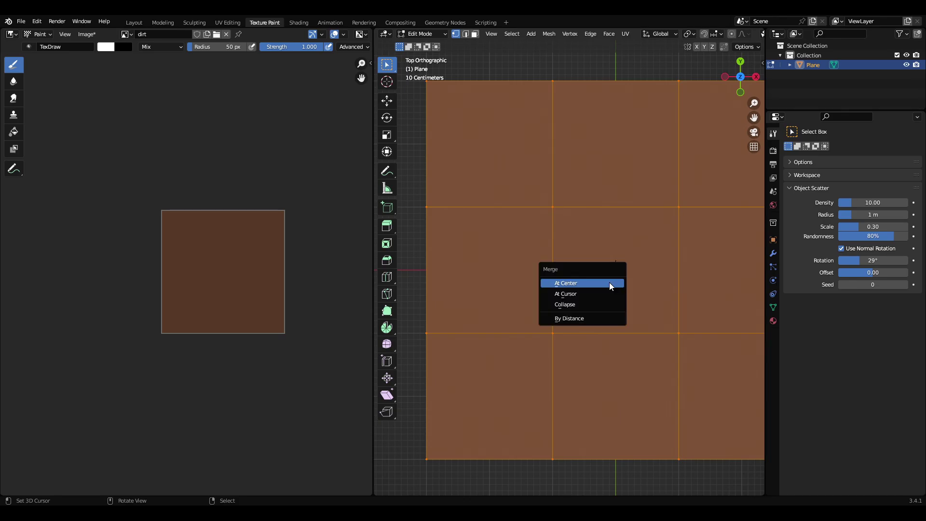
left_click(586, 318)
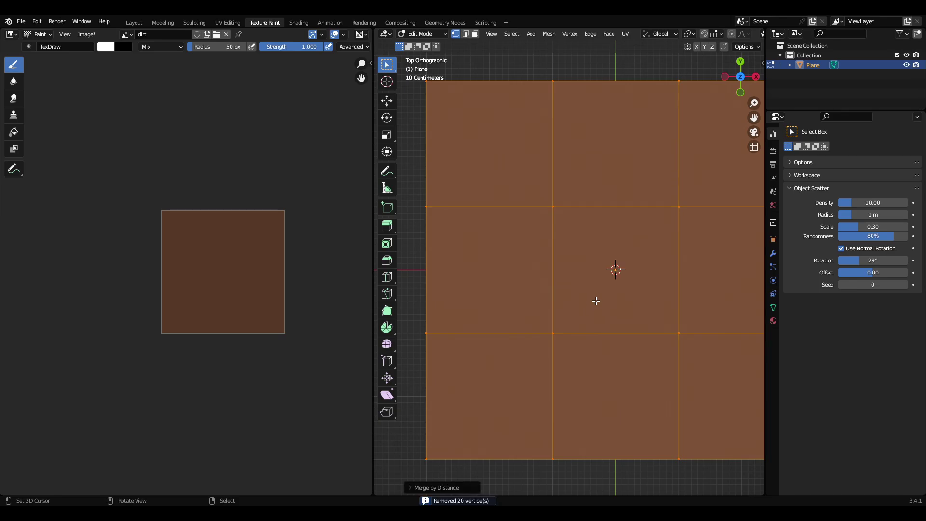
key("Tab")
Try another short white stroke across the seam of the merged mesh and undo it
left_click(536, 258)
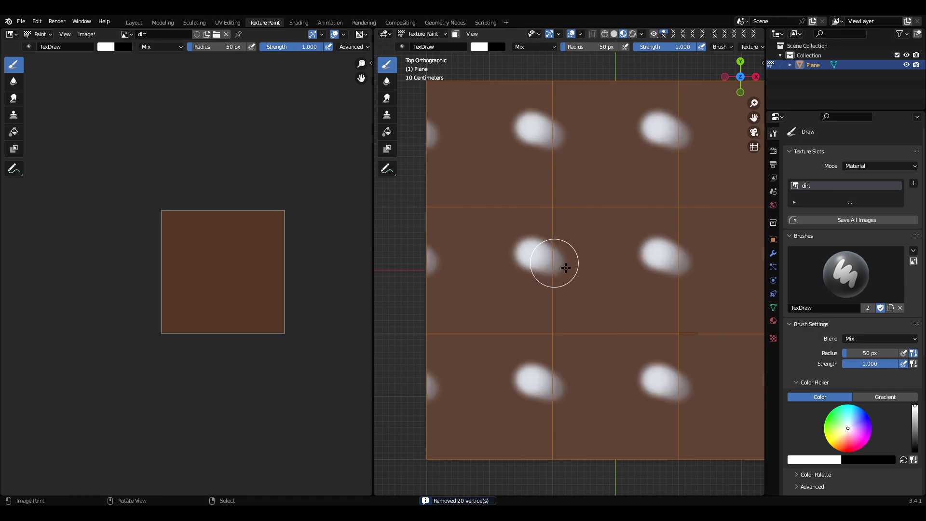
left_click_drag(566, 267, 599, 275)
scroll(593, 275, "up", 2)
key("ctrl+z")
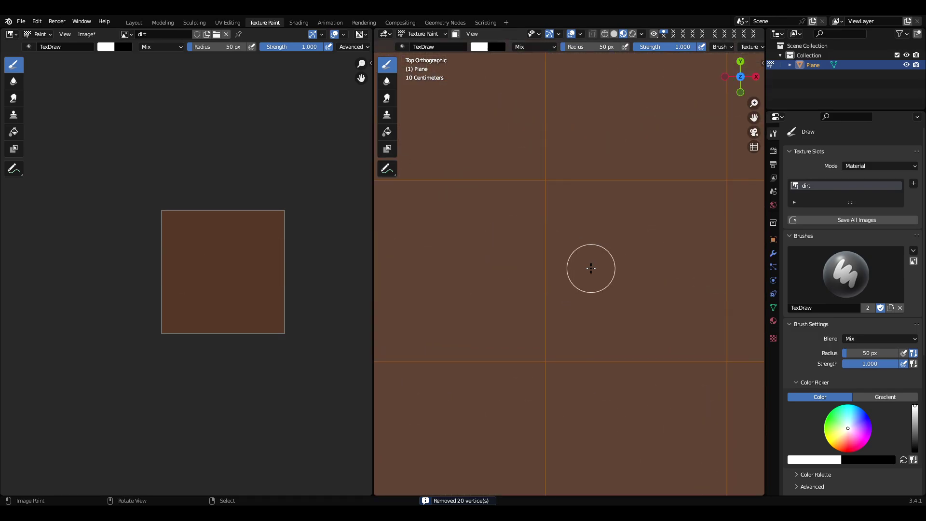
Check in Edit Mode that the vertices at the center tile's corner are merged by starting and cancelling a move
key("Tab")
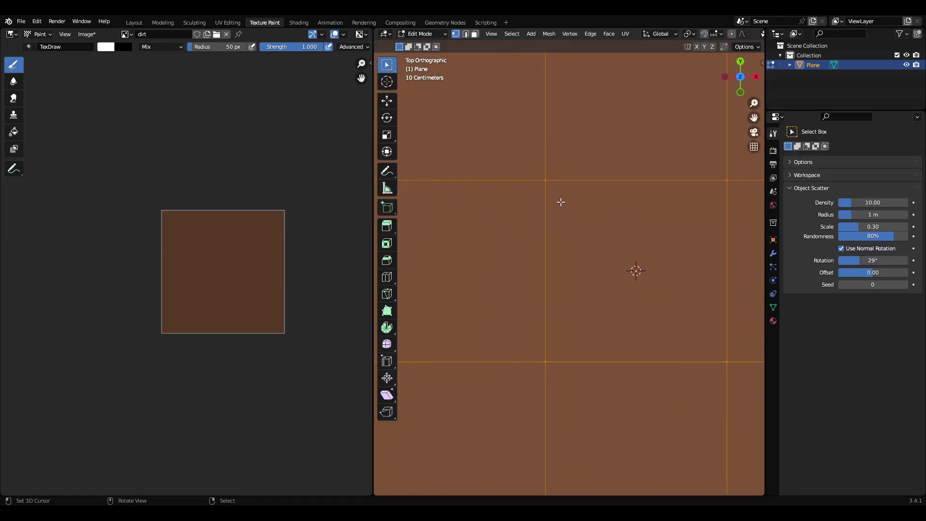
right_click(549, 183)
key("g")
right_click(550, 179)
key("Tab")
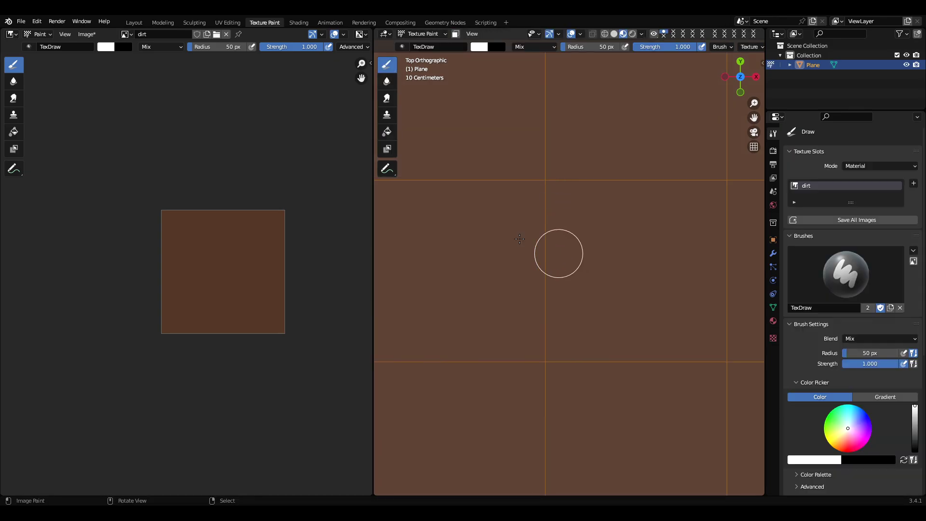
key("Tab")
scroll(601, 229, "down", 4)
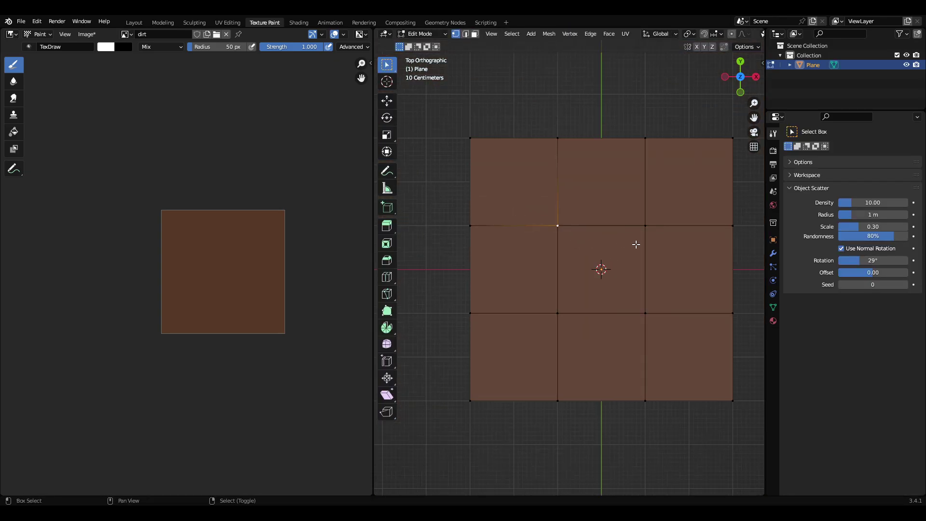
scroll(529, 222, "up", 3)
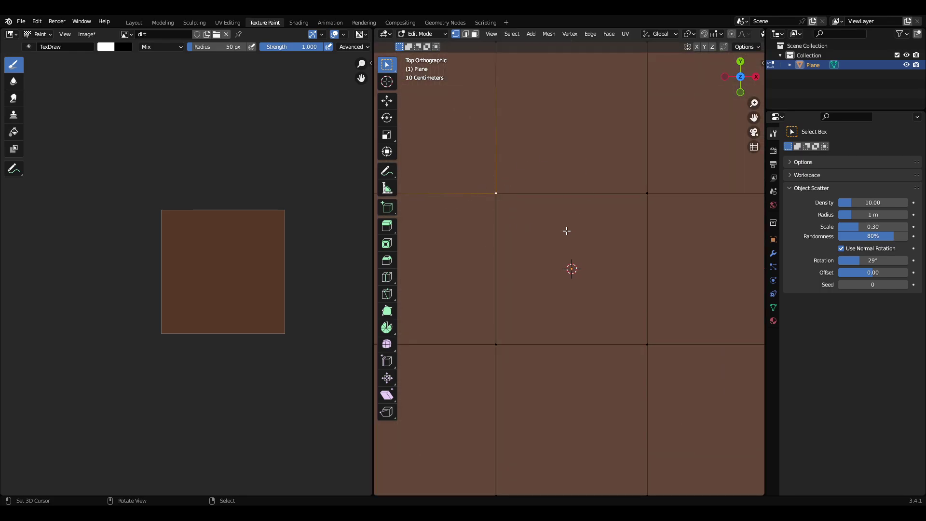
Paint two wide diagonal white strokes across the center tile's vertical seam with the 50 px brush
key("Tab")
scroll(475, 253, "up", 2)
left_click_drag(397, 217, 560, 285)
left_click_drag(419, 287, 549, 350)
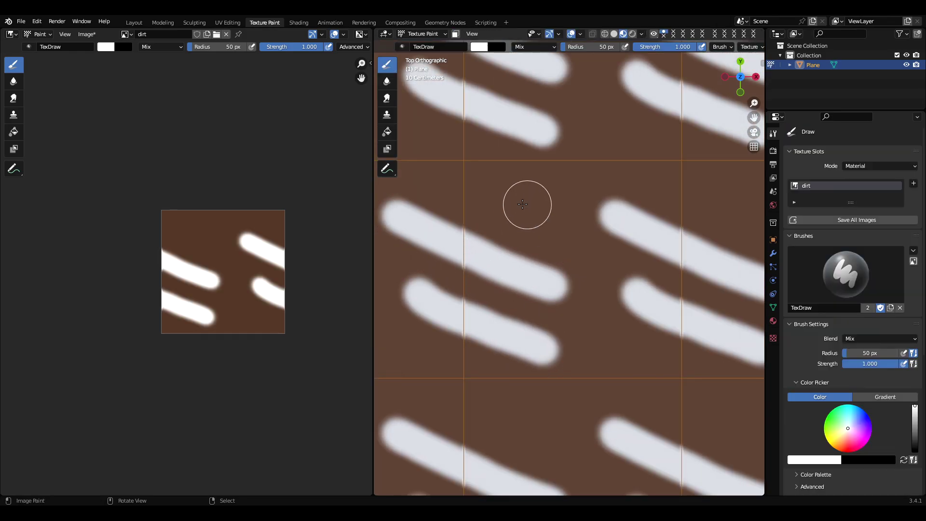
Paint a thin diagonal white stroke across the same seam with a 6 px brush radius and inspect it closely
left_click(497, 207)
left_click_drag(446, 190, 523, 217)
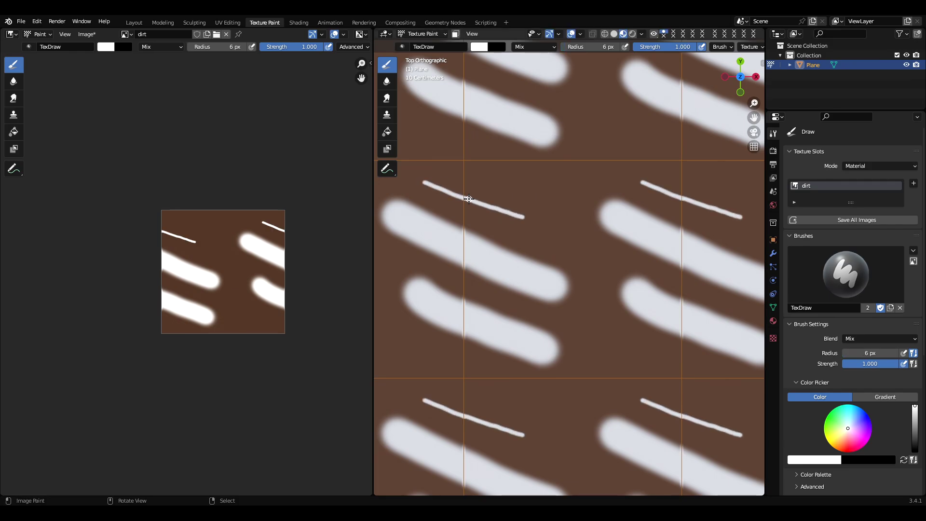
scroll(469, 191, "up", 10)
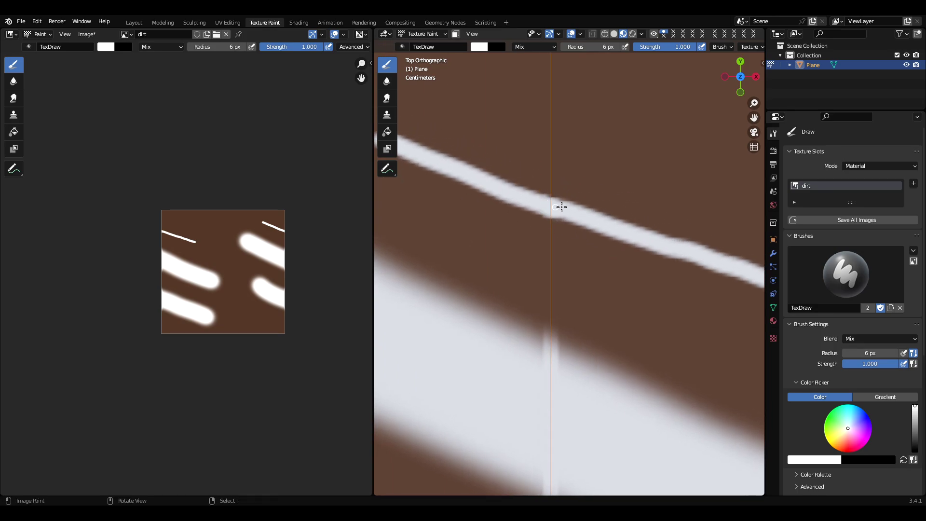
Set the brush radius to 53 px and paint a short white stroke across the seam above the thin line
key("f")
left_click(592, 212)
scroll(583, 207, "down", 3)
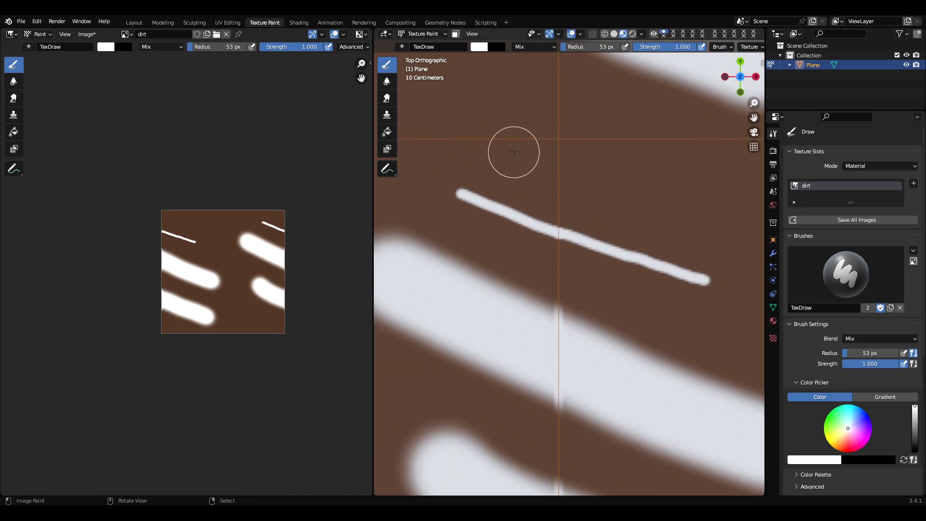
left_click_drag(512, 151, 612, 197)
scroll(610, 200, "down", 2)
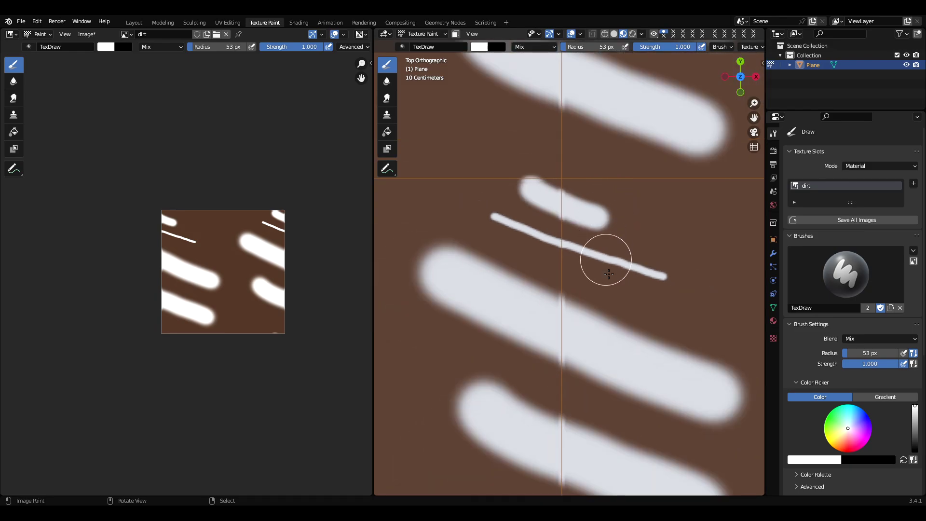
Inspect where the strokes cross the seam, and undo the last three strokes, keeping only the first wide one
middle_click_drag(615, 297, 592, 227, "shift")
scroll(545, 245, "up", 4)
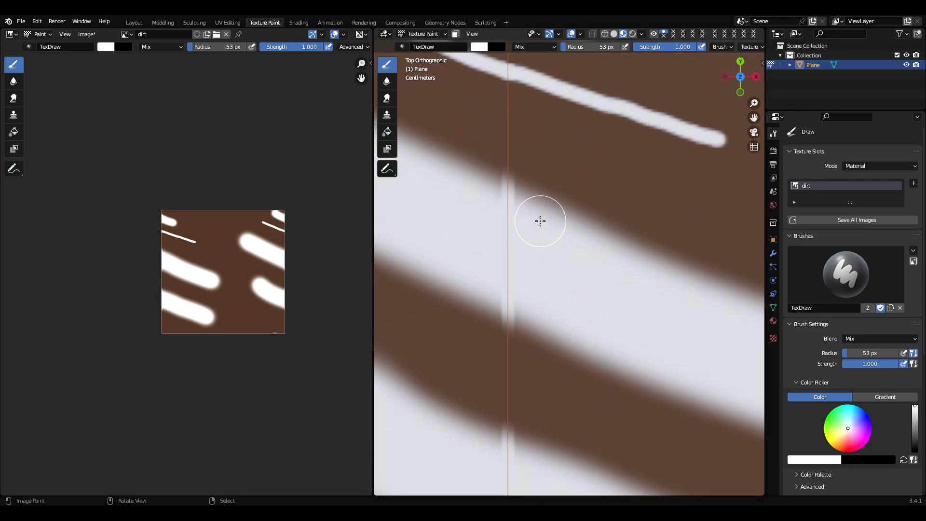
scroll(565, 243, "down", 5)
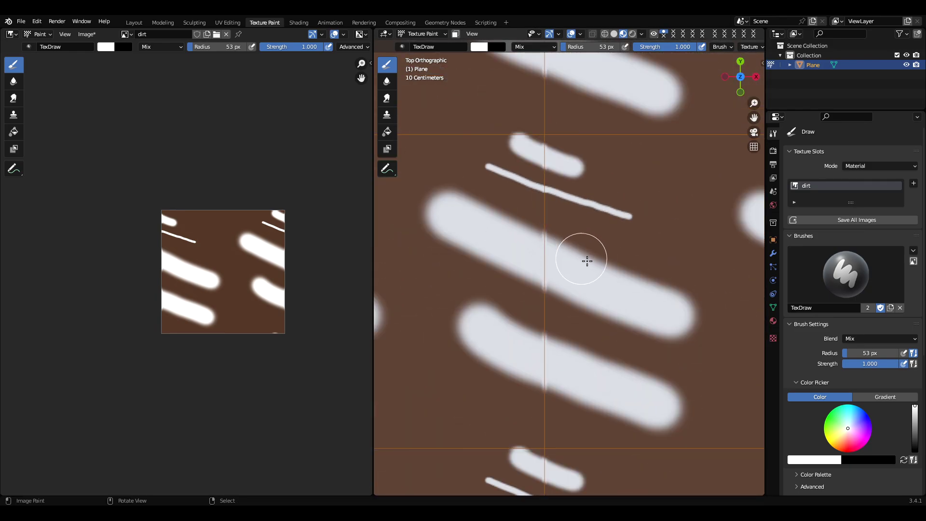
middle_click_drag(670, 288, 439, 217, "shift")
key("ctrl+z")
key("ctrl+z")
key("ctrl+z")
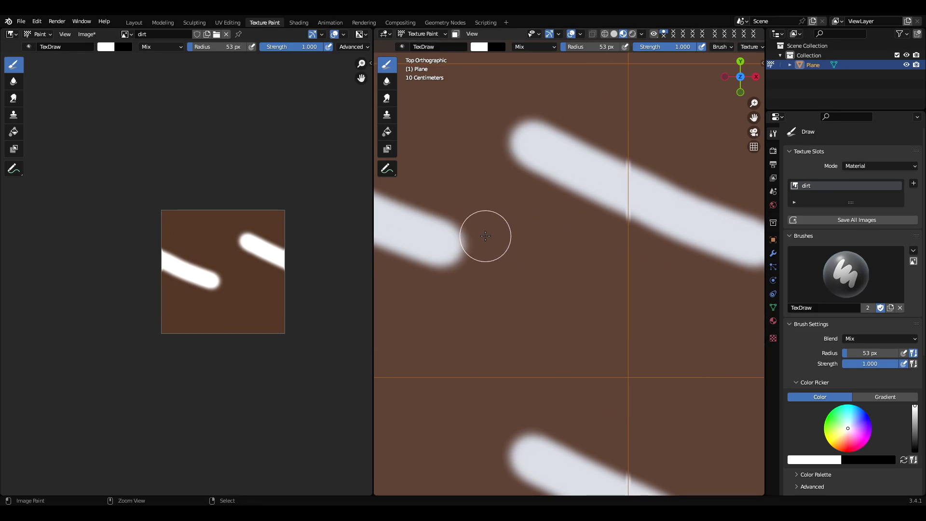
Set the brush to red with a 14 px radius and outline the area where the white stroke crosses the seam
scroll(501, 262, "up", 5)
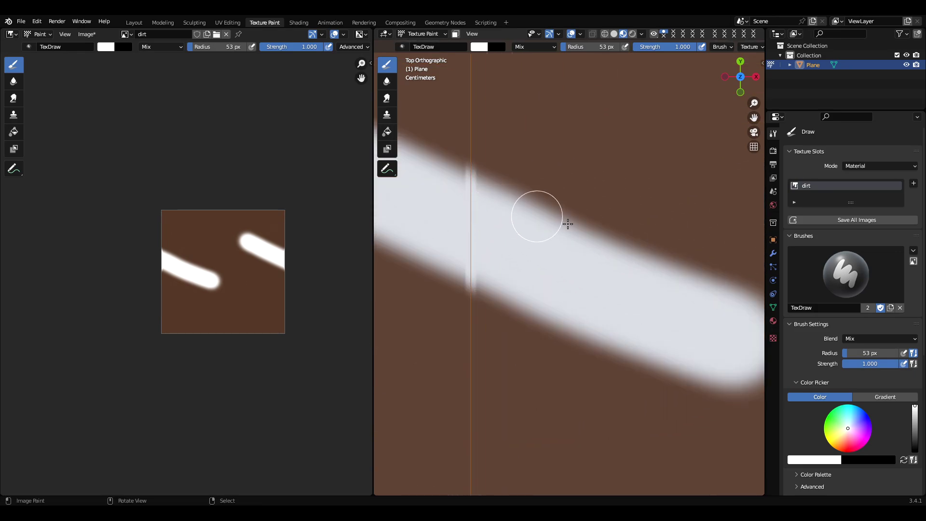
key("f")
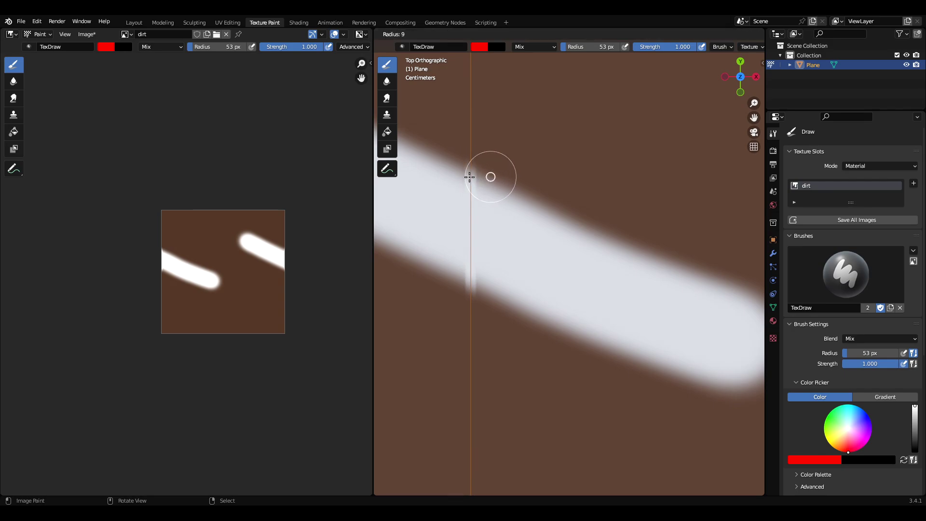
left_click(459, 179)
mouse_move(425, 145)
left_mouse_down()
mouse_move(539, 248)
mouse_move(421, 335)
mouse_move(434, 161)
mouse_move(471, 252)
mouse_move(475, 300)
left_mouse_up()
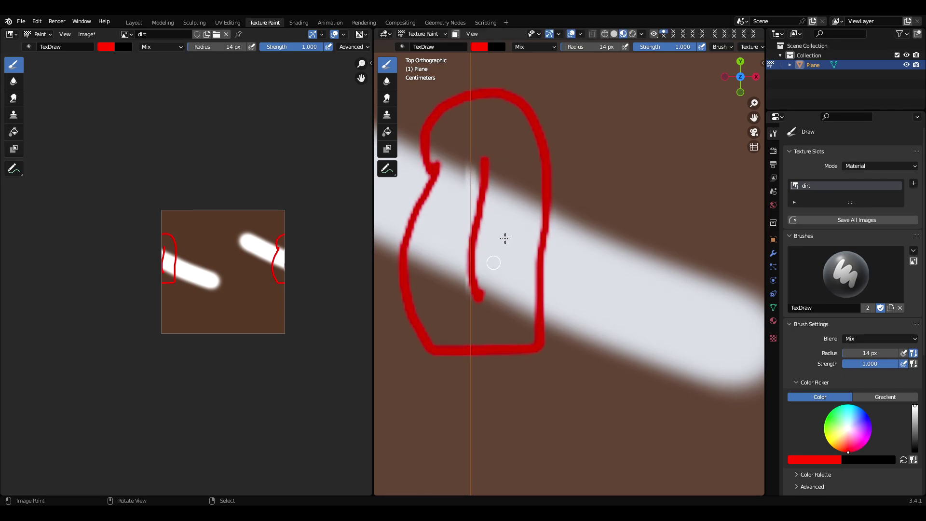
Undo the inner red line and draw a narrow red outline tightly around the seam artifact instead
key("ctrl+z")
left_click_drag(492, 165, 488, 289)
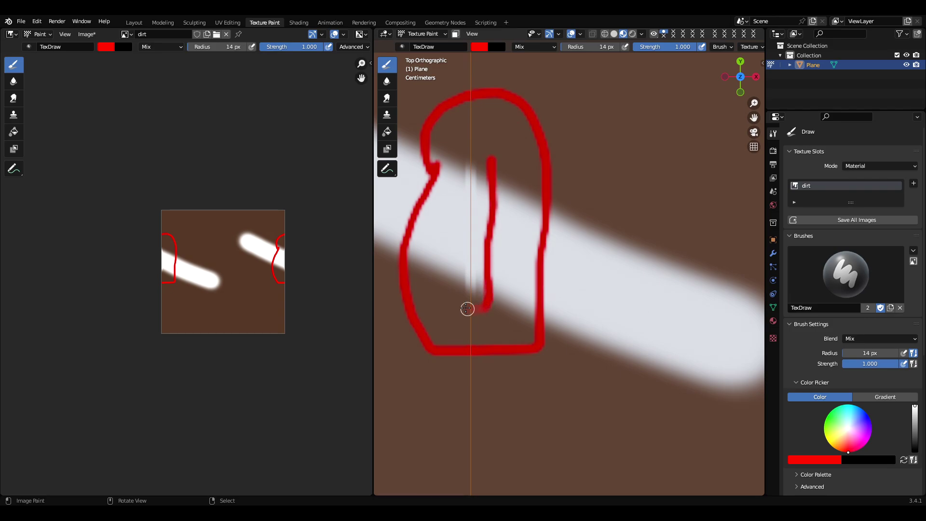
left_click_drag(451, 183, 449, 289)
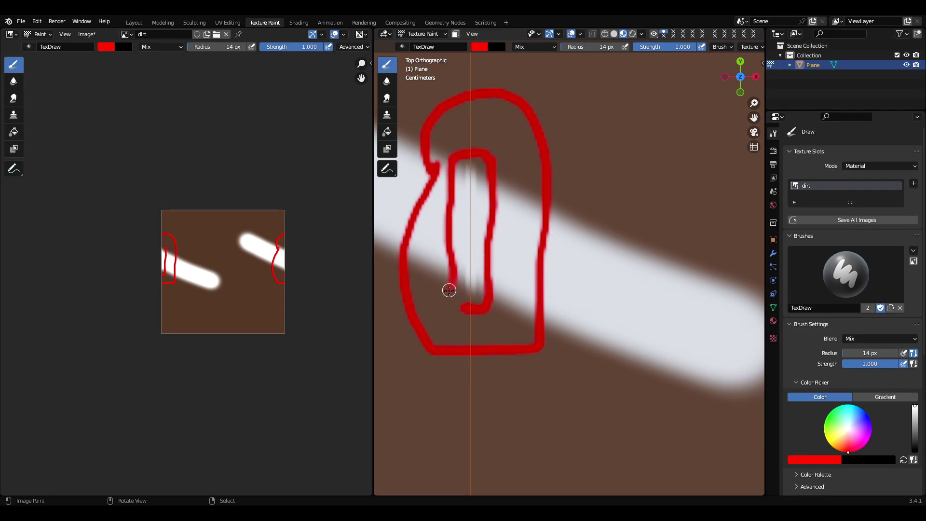
scroll(522, 169, "down", 5)
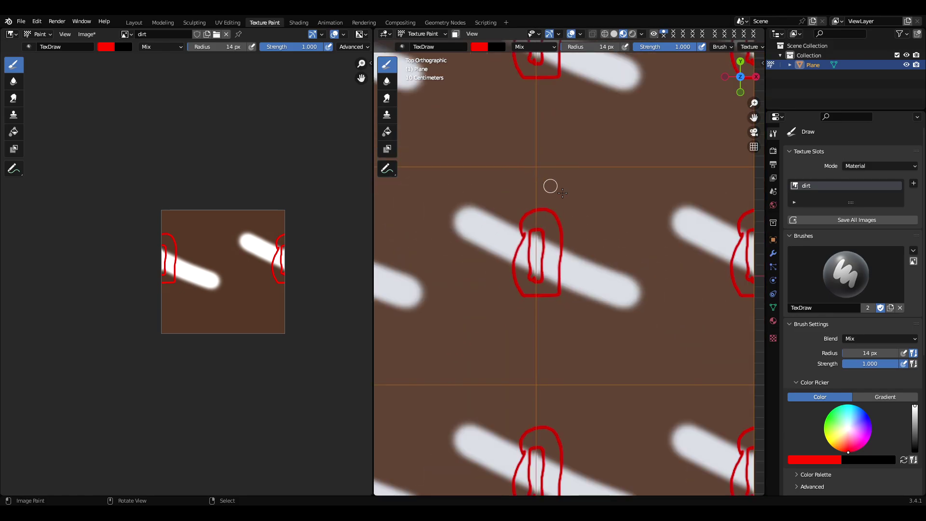
Sample the base brown, set the brush radius to 112 px and paint over the white strokes and red outlines
key("s")
key("f")
mouse_move(379, 210)
left_mouse_down()
mouse_move(585, 196)
mouse_move(585, 264)
mouse_move(678, 244)
mouse_move(601, 254)
left_mouse_up()
Merge all vertices of the plane grid by distance in Edit Mode, repeat the merge, and return to Texture Paint mode
key("Tab")
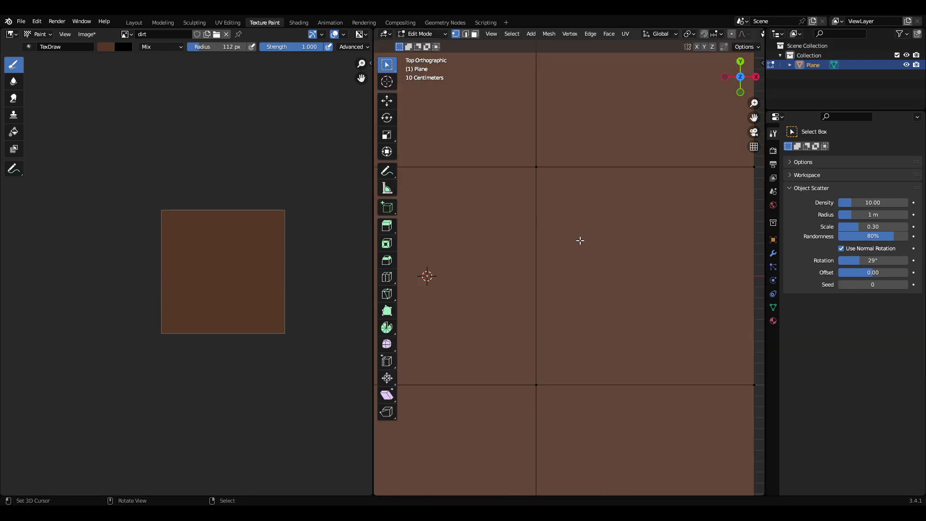
key("m")
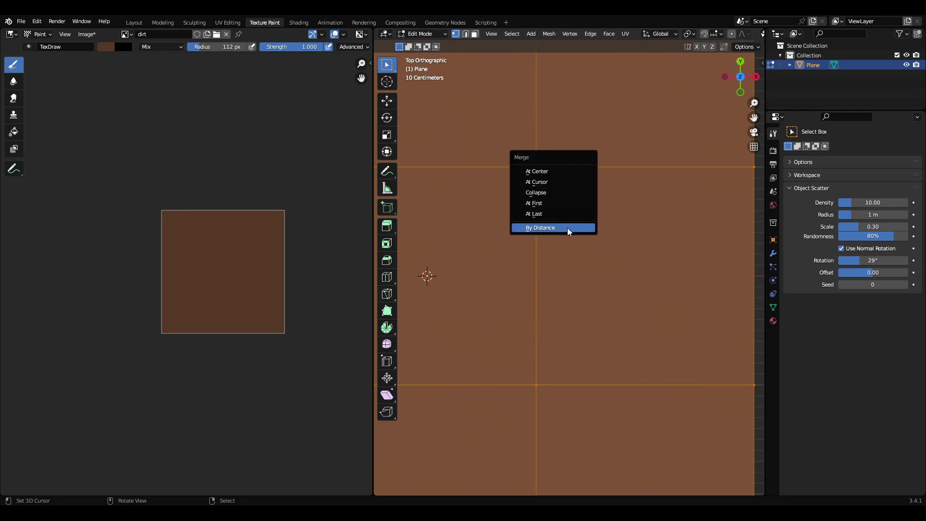
left_click(567, 228)
scroll(543, 212, "down", 4)
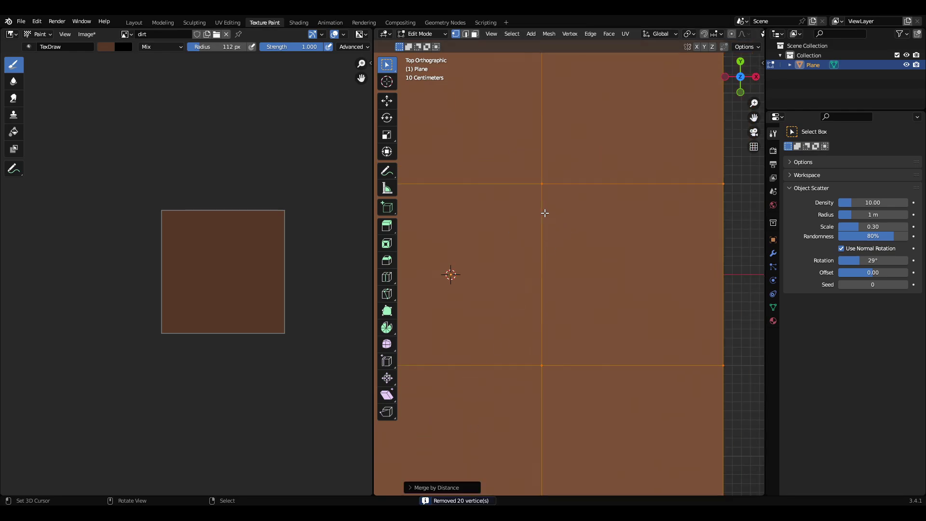
scroll(474, 233, "up", 3)
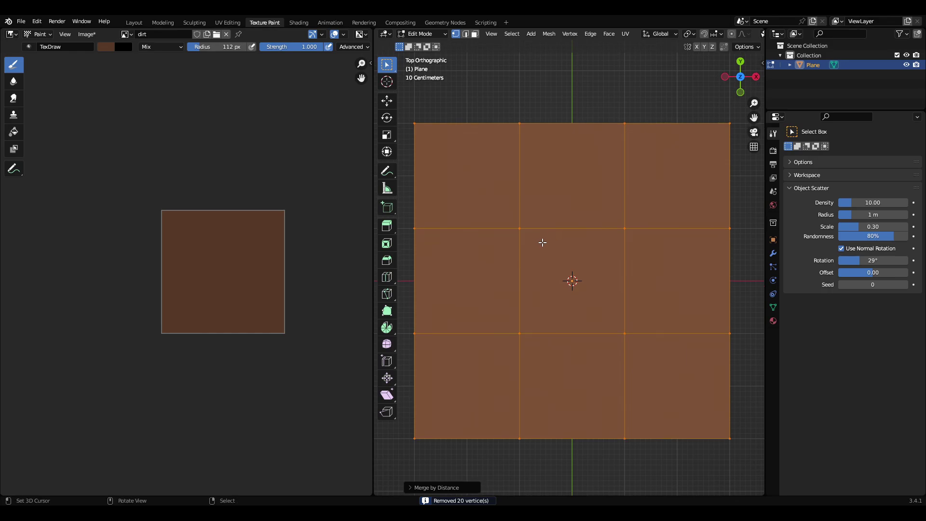
key("m")
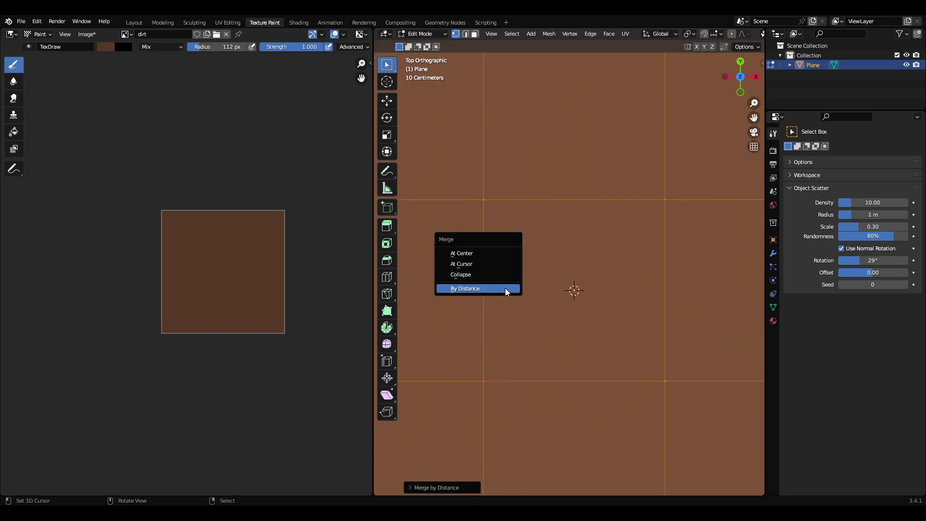
left_click(472, 290)
key("Tab")
Choose a slightly yellower brown, paint a broad test patch across the vertical seam, and undo it
scroll(466, 263, "up", 2)
middle_click_drag(466, 263, 523, 262, "shift")
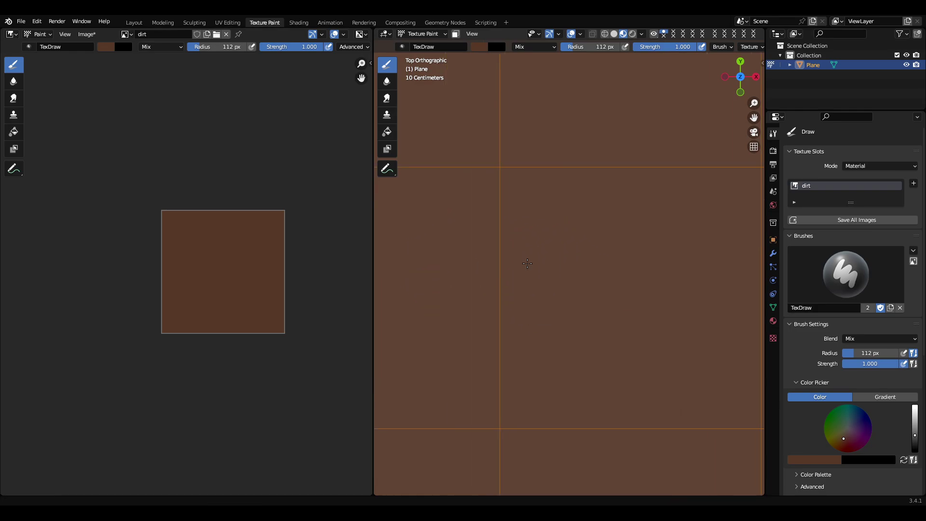
middle_click_drag(617, 266, 590, 264, "shift")
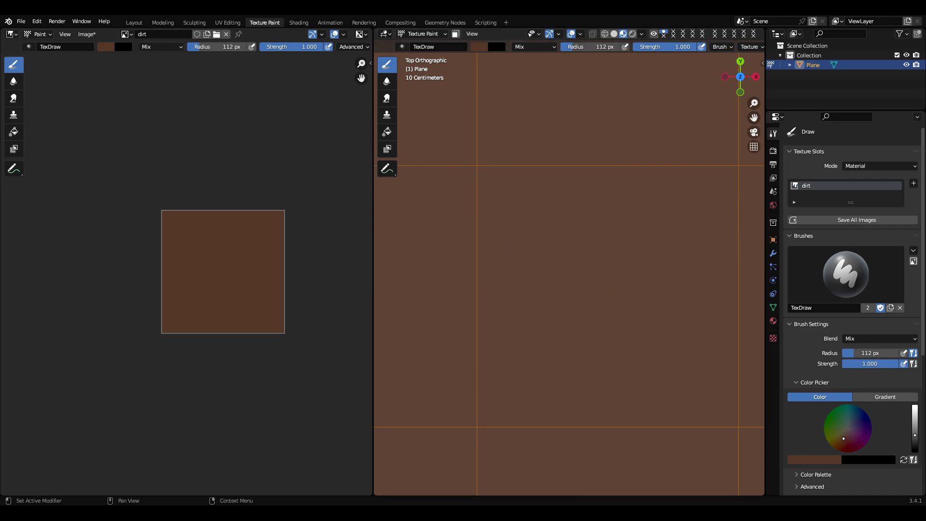
left_click(839, 442)
mouse_move(424, 289)
left_mouse_down()
mouse_move(482, 268)
mouse_move(465, 310)
mouse_move(513, 265)
left_mouse_up()
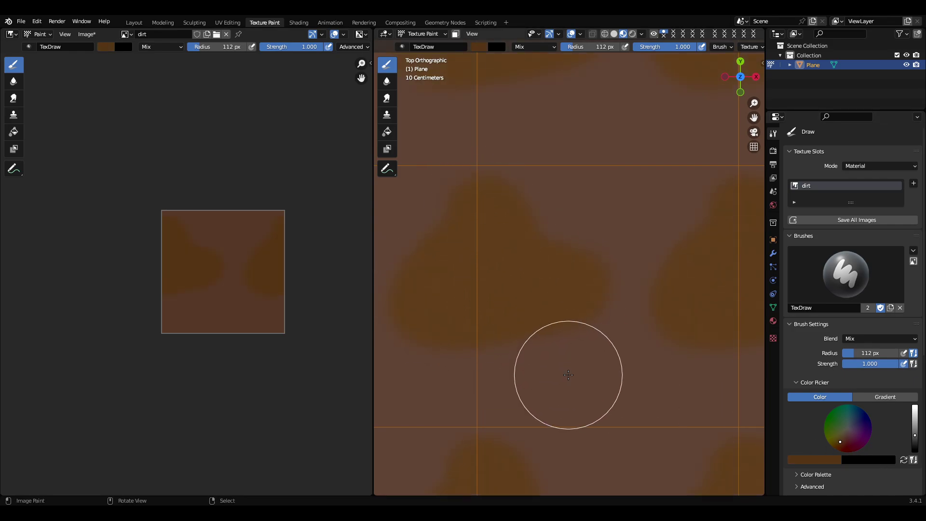
key("ctrl+z")
Set the brush radius to 52 px, paint a diagonal test stroke across the seam, inspect it up close, and undo it
key("f")
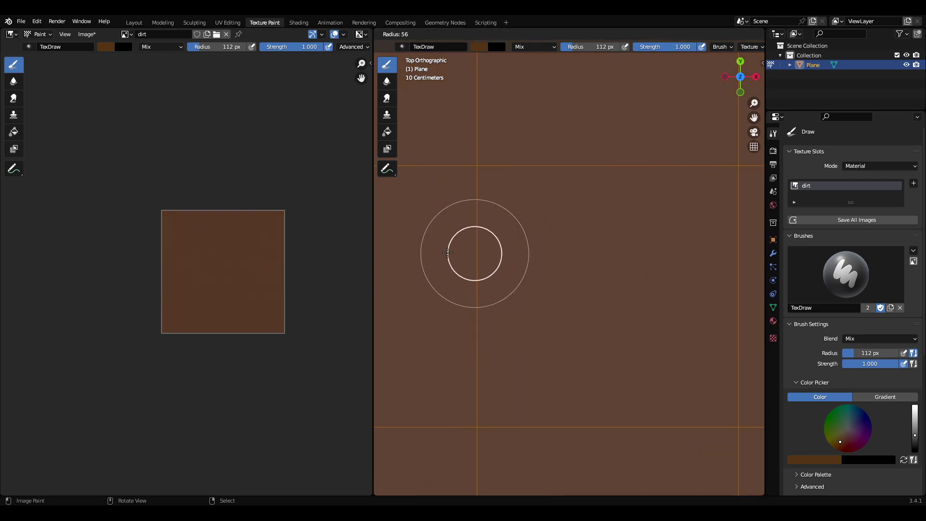
left_click(503, 252)
left_click_drag(427, 217, 554, 319)
scroll(471, 254, "up", 5)
middle_click_drag(471, 254, 687, 242, "shift")
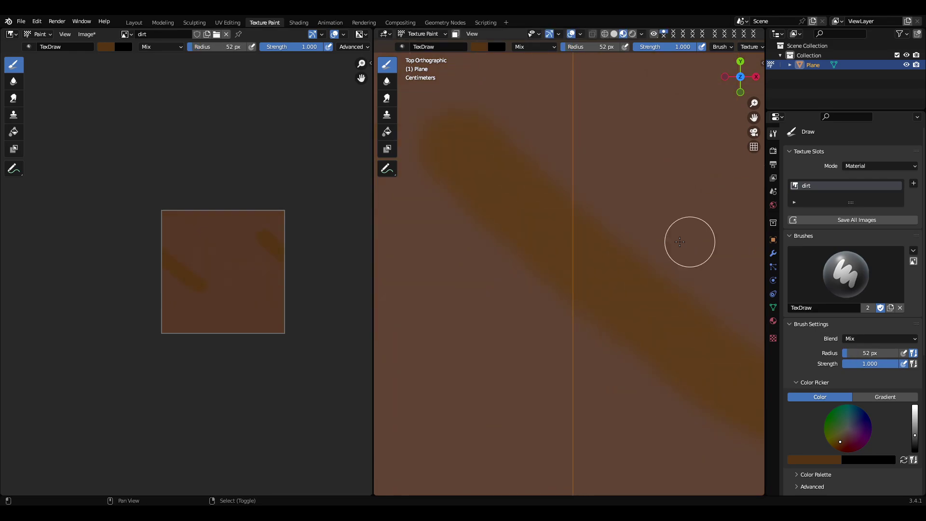
key("ctrl+z")
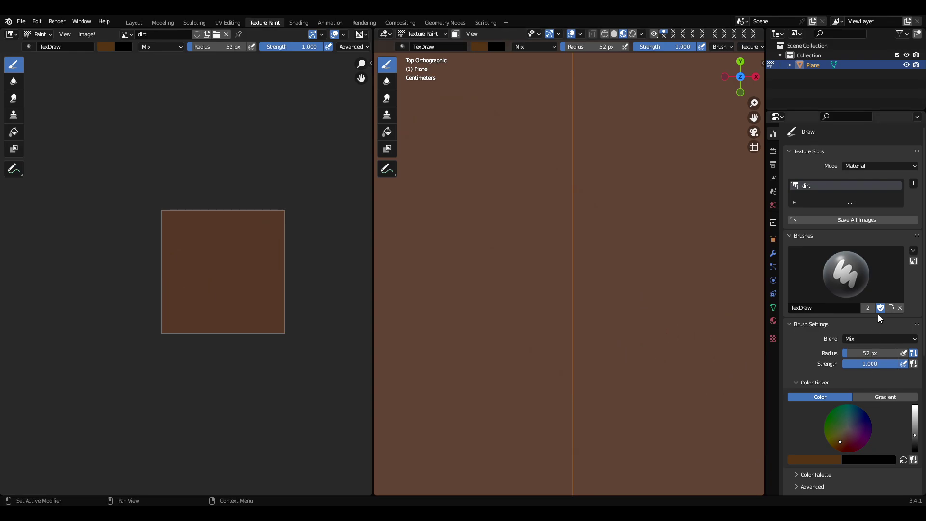
Set the brush colour to white and paint two test strokes across the vertical seam, undoing each one
left_click(846, 428)
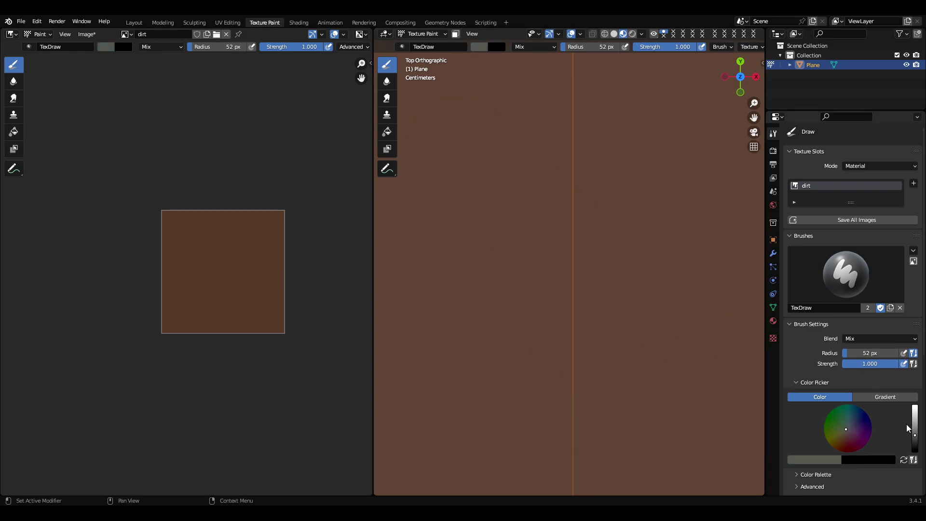
left_click_drag(914, 434, 914, 406)
left_click_drag(507, 265, 716, 369)
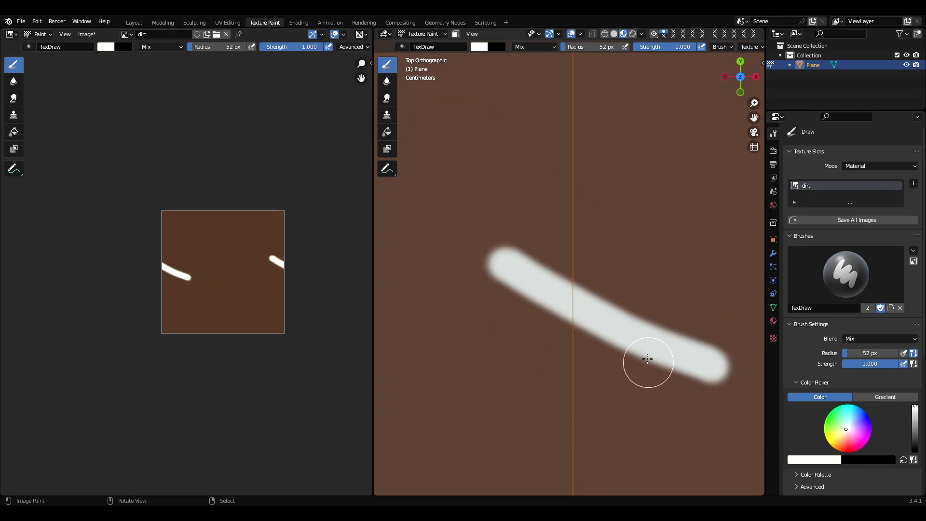
key("ctrl+z")
scroll(625, 314, "down", 3)
middle_click_drag(622, 310, 566, 281, "shift")
scroll(572, 275, "down", 5)
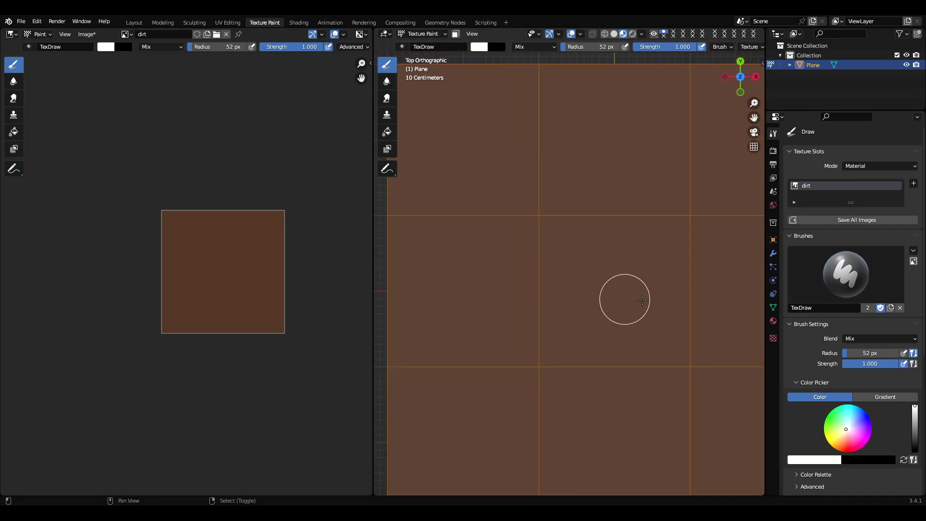
middle_click_drag(642, 300, 579, 296, "shift")
left_click_drag(434, 241, 542, 305)
key("ctrl+z")
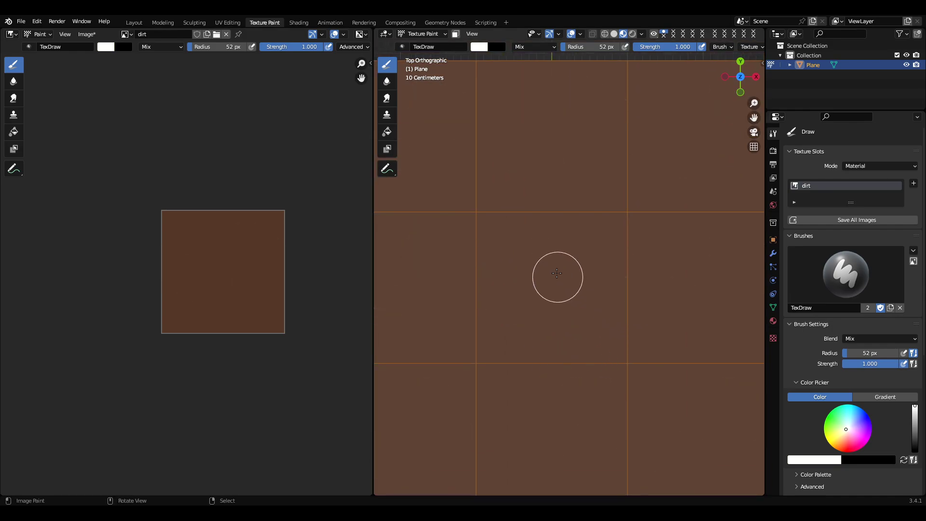
Set the brush blend mode to Multiply, sample the base brown, and set the strength to 0.145
right_click(512, 254)
left_click(458, 239)
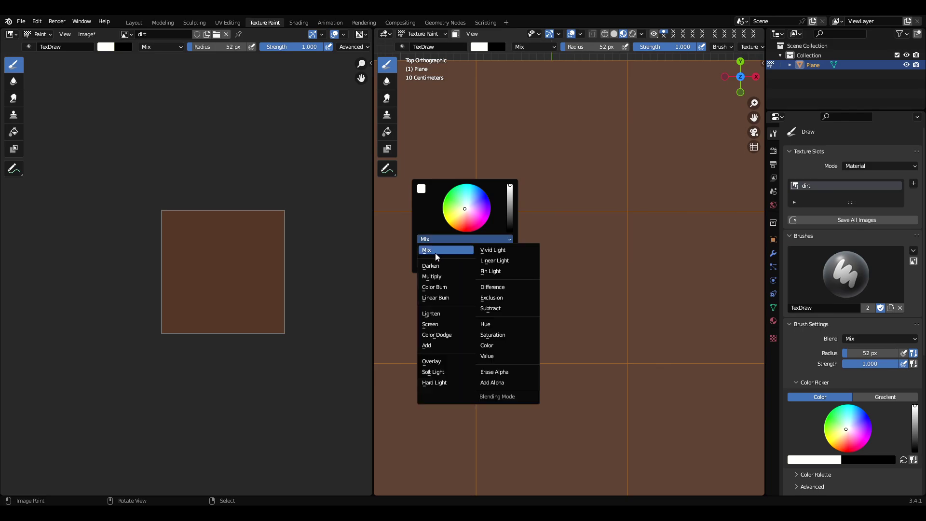
left_click(441, 275)
key("s")
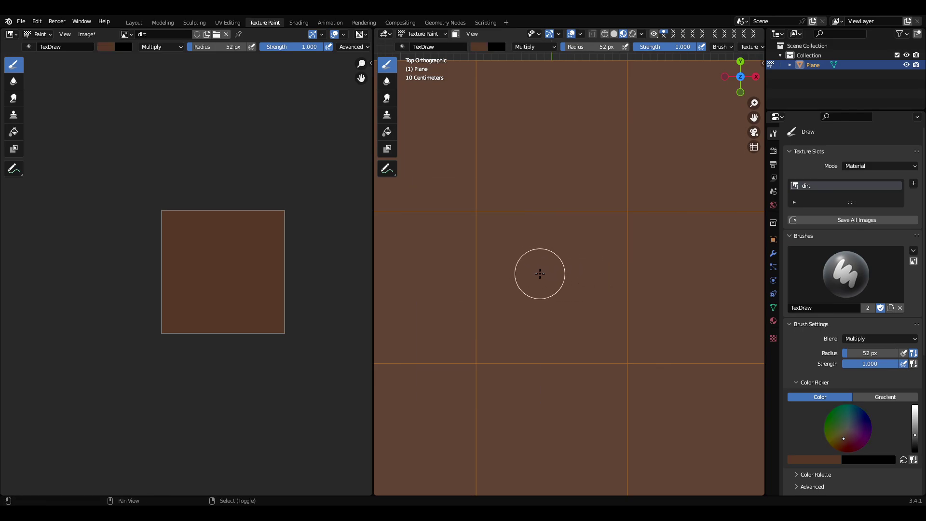
key("shift+f")
left_click(472, 271)
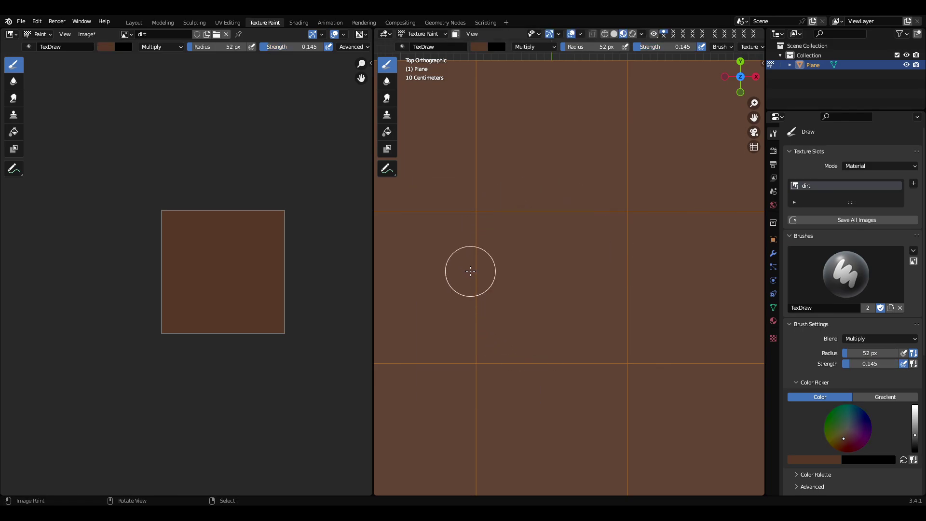
Set the brush radius to 65 px, darken the brown slightly, and paint test strokes in the central tile, undoing them all
key("f")
left_click(503, 272)
mouse_move(510, 272)
left_mouse_down()
mouse_move(590, 284)
mouse_move(622, 322)
left_mouse_up()
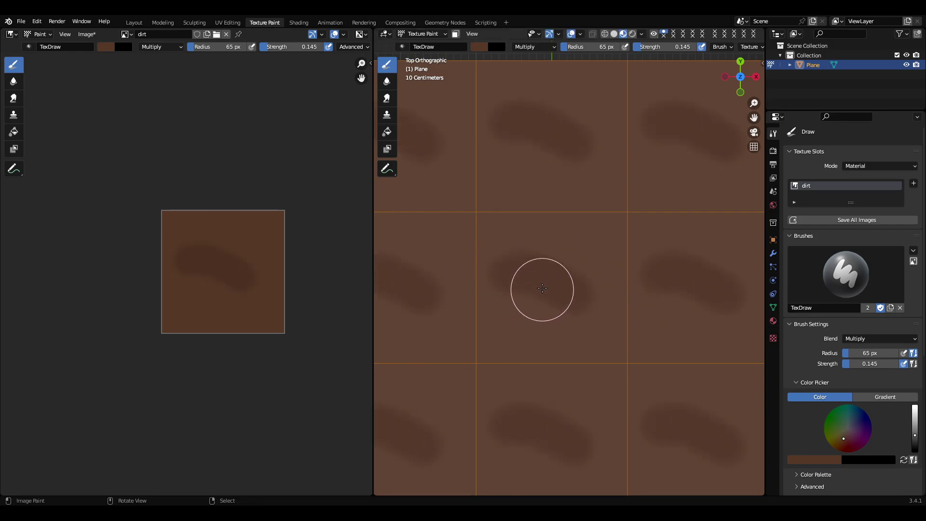
right_click(490, 278)
left_click(484, 267)
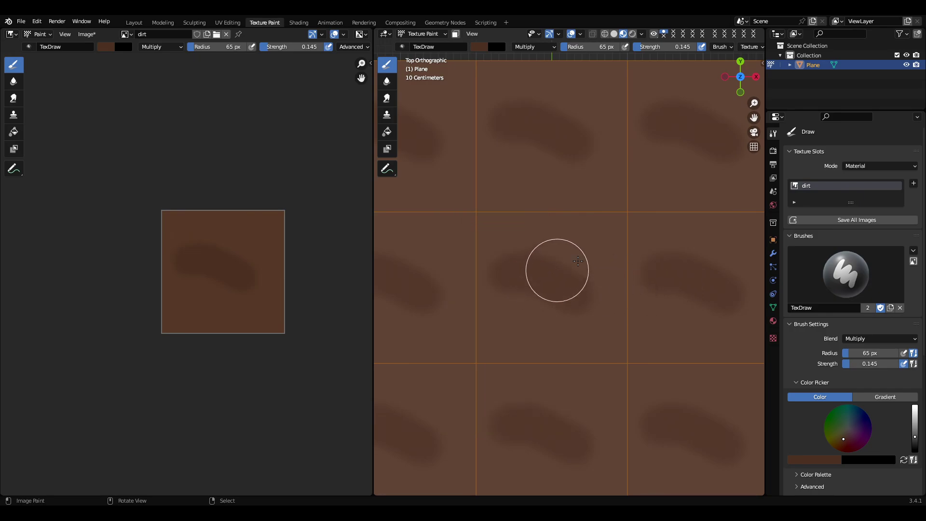
left_click_drag(589, 253, 528, 332)
key("ctrl+z")
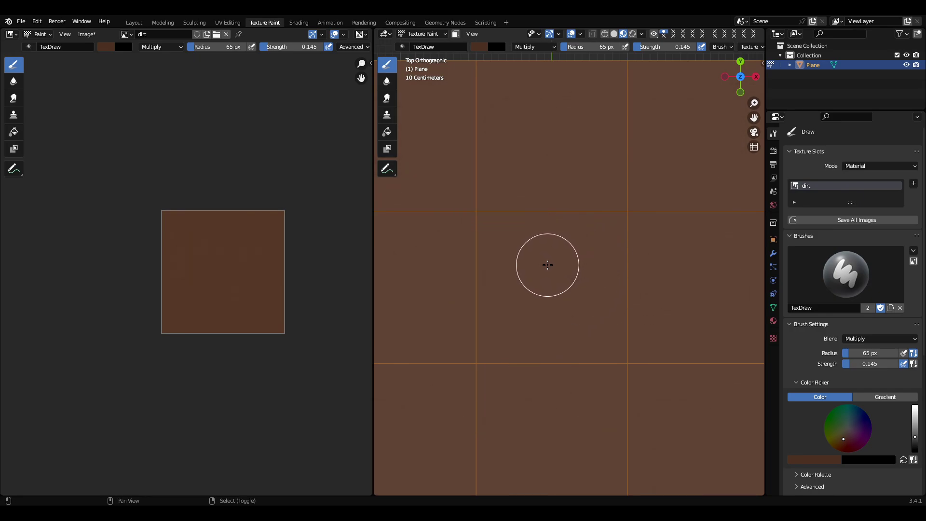
Set the brush strength to 0.048 and radius to 84 px, and paint mottled dark patches over the whole tile and its seams
key("shift+f")
left_click(540, 264)
key("f")
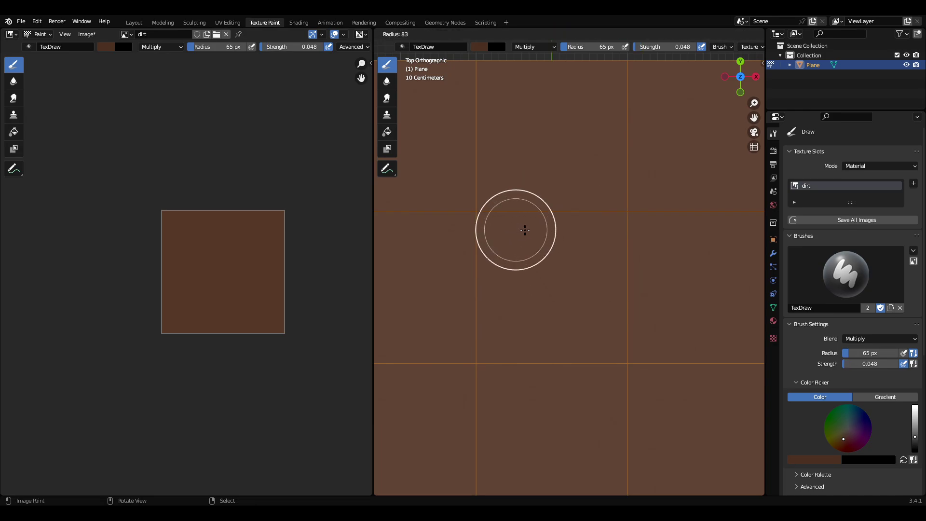
left_click(555, 229)
mouse_move(527, 228)
left_mouse_down()
mouse_move(403, 291)
mouse_move(666, 219)
left_mouse_up()
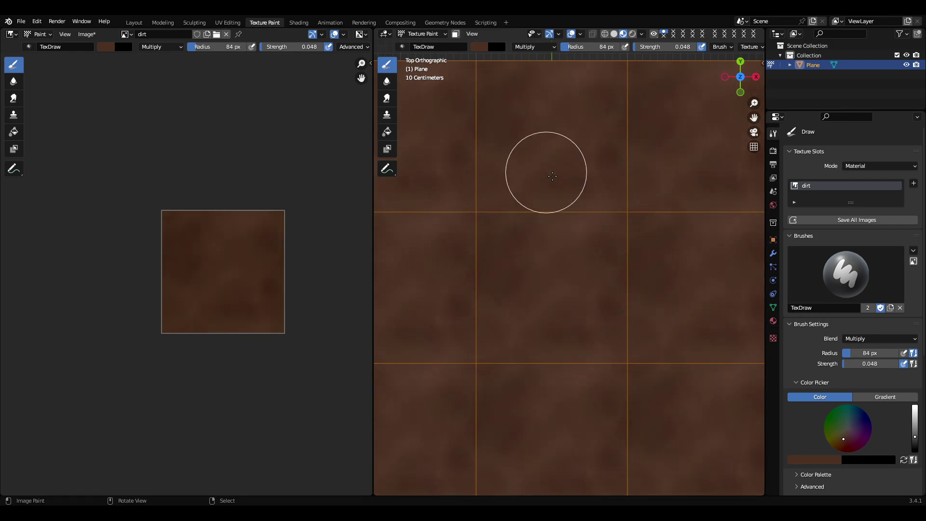
Set the brush blend mode to Mix and paint softly over the mottled tile with a slightly yellower brown
right_click(583, 282)
left_click(524, 269)
left_click(515, 277)
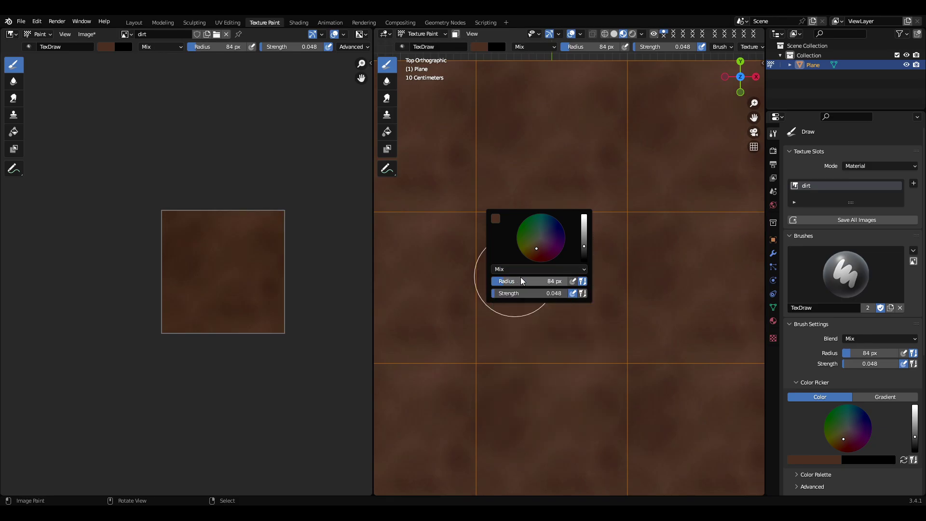
scroll(551, 208, "up", 2)
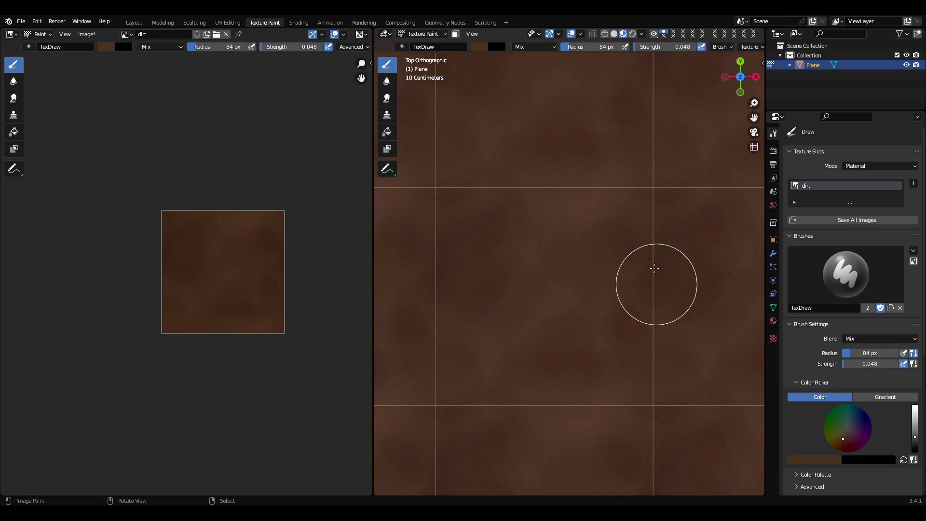
Sample a dark reddish brown, set the brush strength to 0.194, and blend the patches across the tile
key("s")
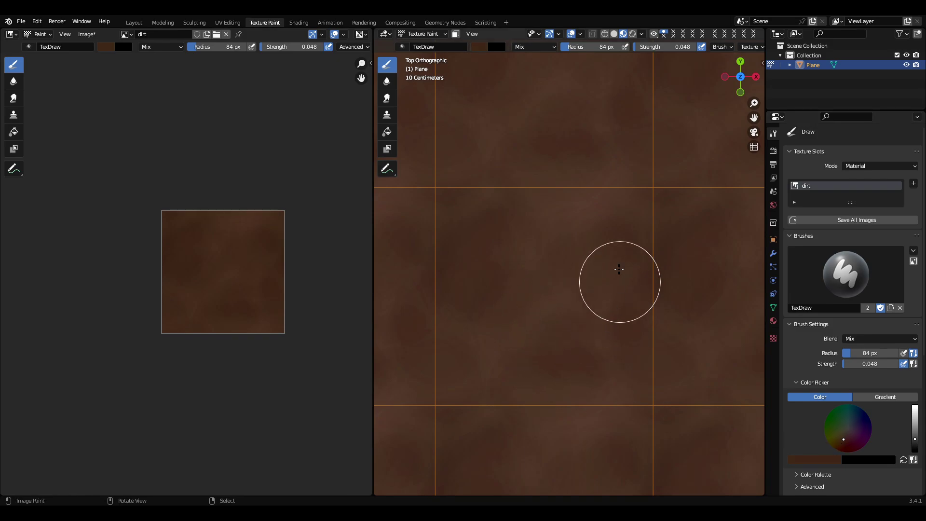
key("shift+f")
left_click(618, 221)
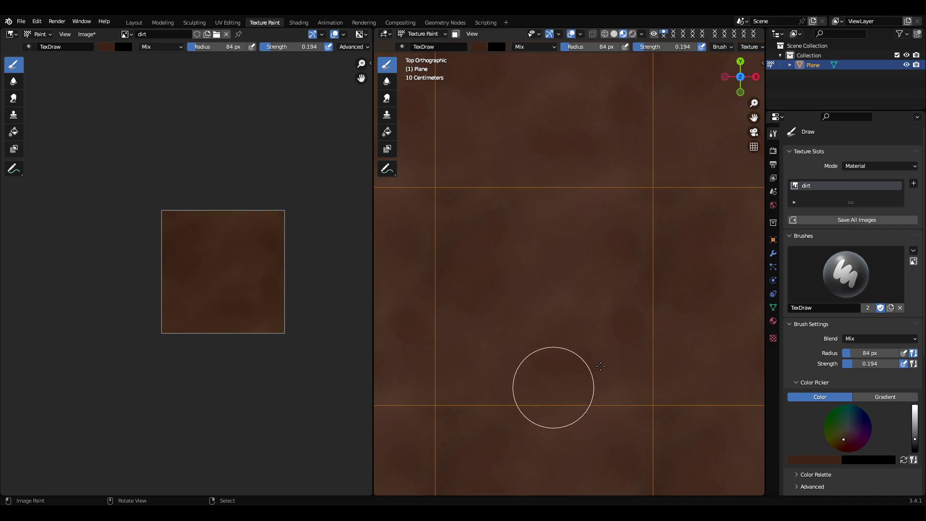
Set the brush colour to a neutral mid-grey and the brush radius to 28 px
scroll(554, 376, "up", 3)
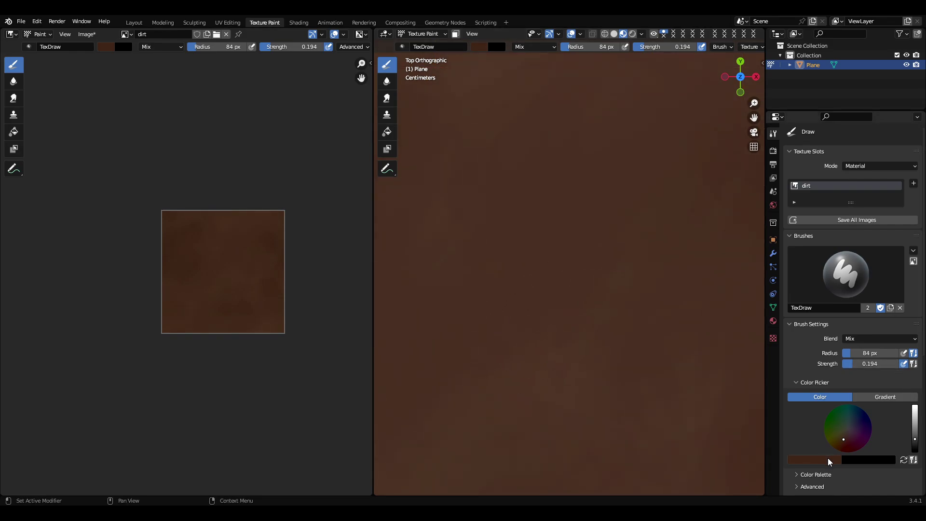
left_click(827, 458)
mouse_move(780, 440)
left_mouse_down()
mouse_move(748, 440)
mouse_move(836, 447)
left_mouse_up()
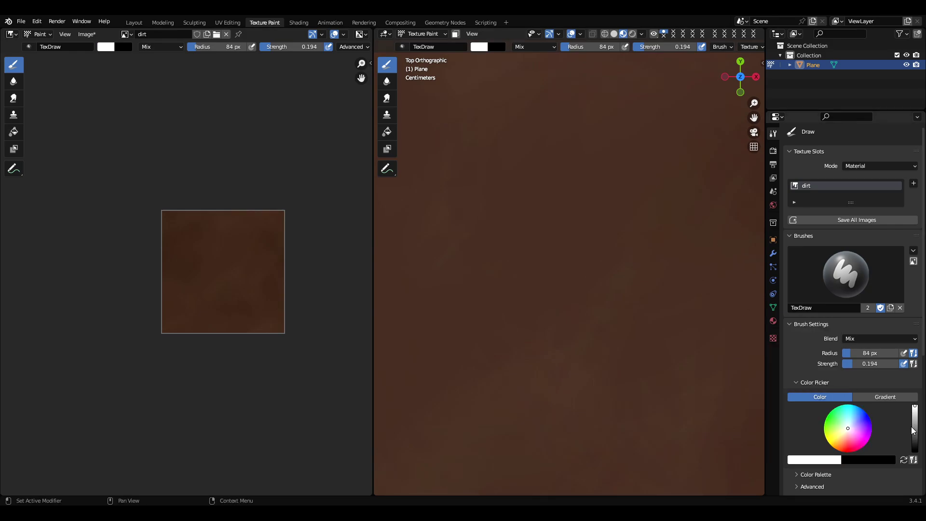
left_click_drag(913, 427, 914, 434)
key("f")
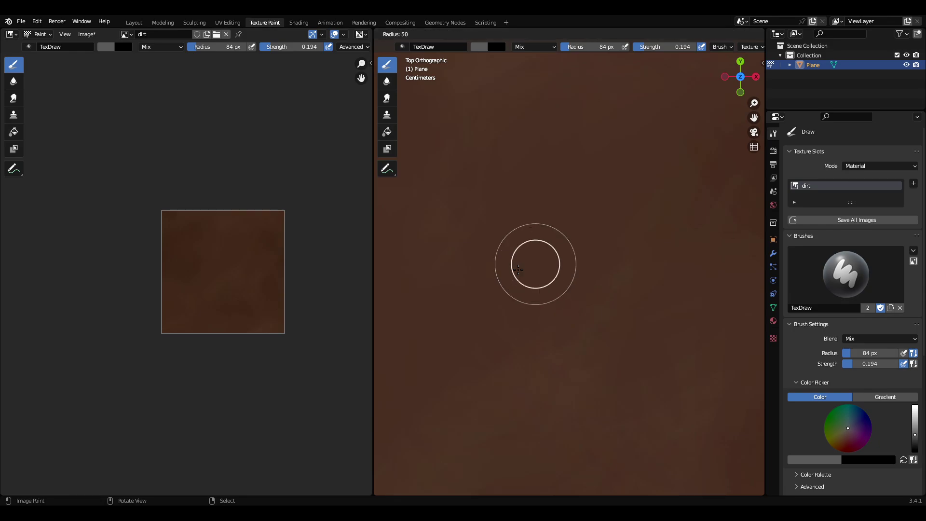
left_click(517, 264)
Give the brush a constant falloff with its curve bent down toward the outer edge, and try a grey stroke, undoing it
key("n")
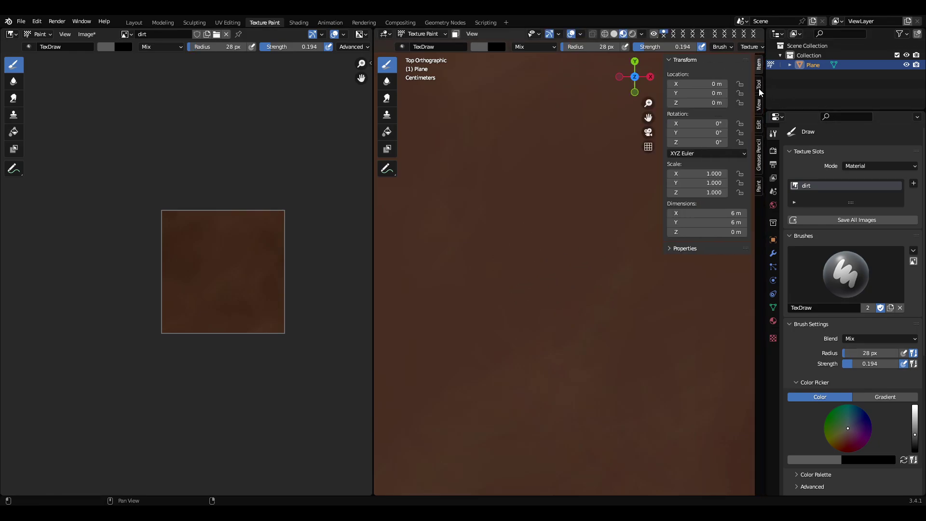
left_click(759, 88)
scroll(700, 392, "down", 3)
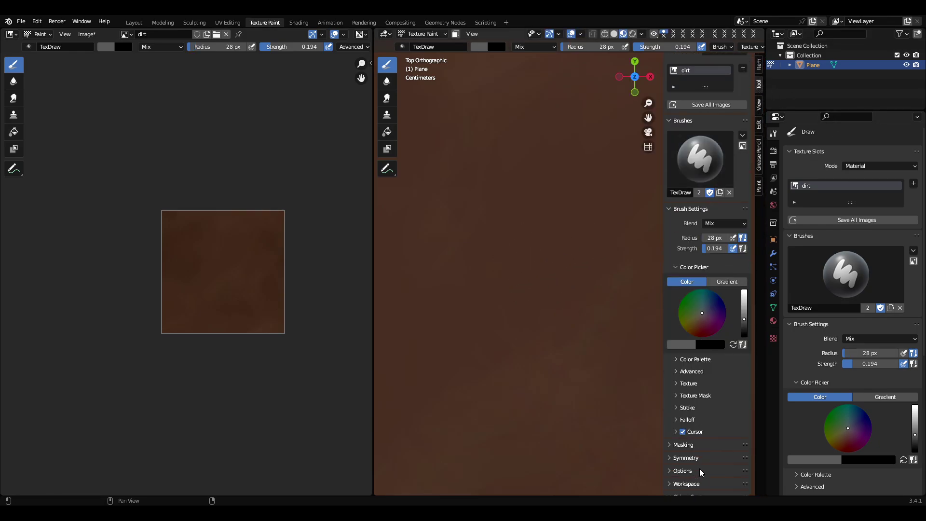
left_click(687, 421)
scroll(723, 441, "down", 5)
left_click(719, 442)
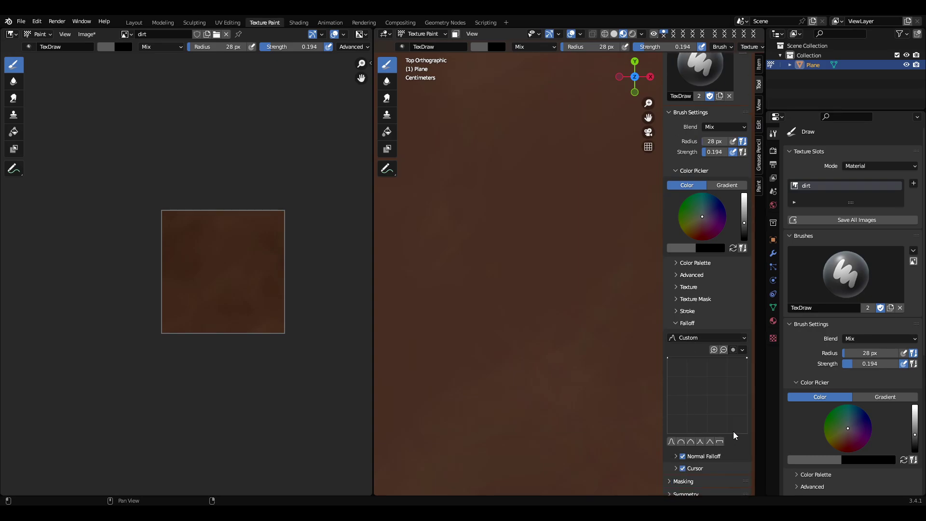
left_click_drag(747, 358, 734, 382)
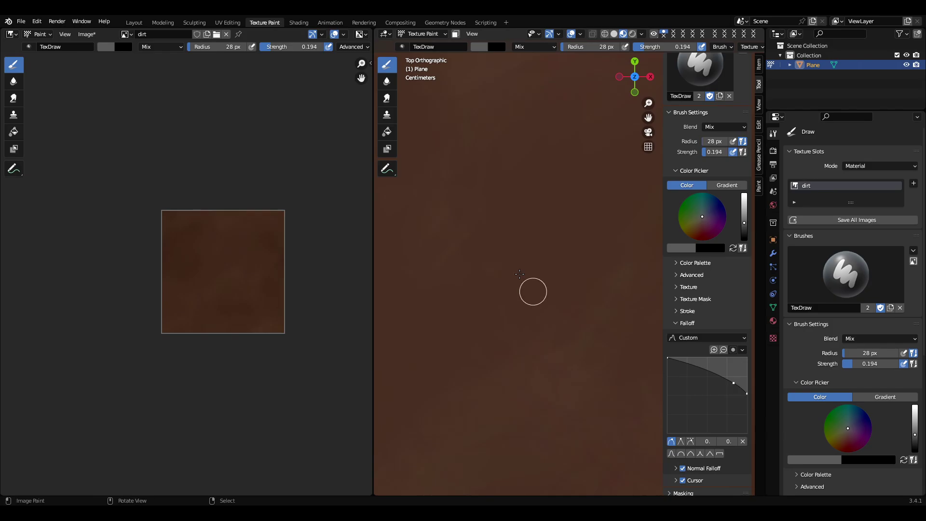
left_click_drag(589, 266, 556, 316)
key("ctrl+z")
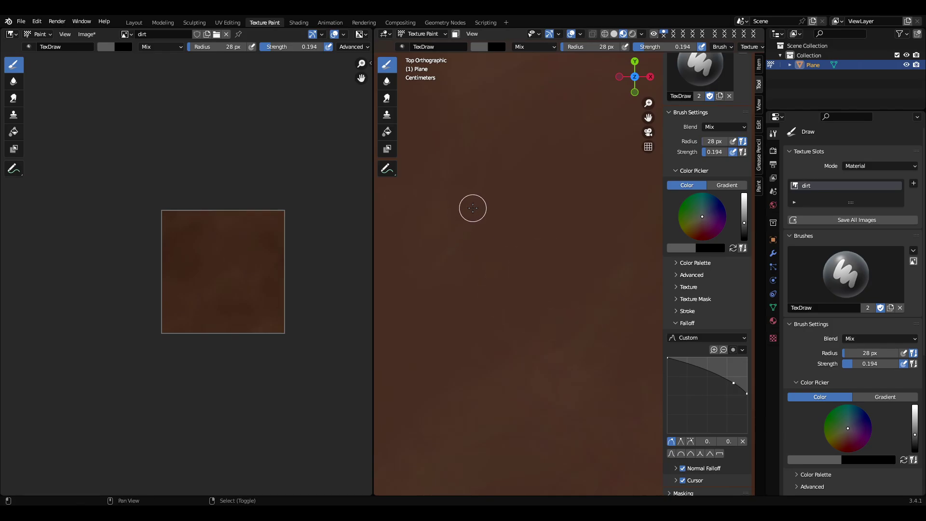
Set the brush strength to 1.000 and paint a grey stone in the tile's upper middle, undoing an extra stroke below it
key("shift+f")
left_click(618, 230)
mouse_move(455, 214)
left_mouse_down()
mouse_move(485, 215)
mouse_move(488, 244)
mouse_move(520, 232)
left_mouse_up()
scroll(519, 232, "down", 3)
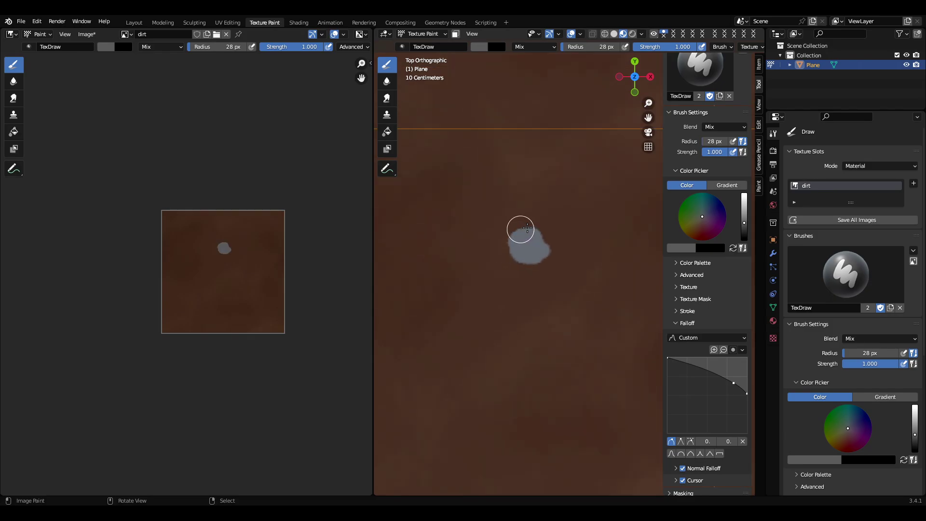
scroll(537, 269, "down", 2)
scroll(530, 270, "down", 1)
left_click_drag(525, 285, 534, 292)
key("ctrl+z")
Paint a second grey stone near the tile's lower-right corner at 16 px radius and a small pebble beside the first stone at 4 px
key("f")
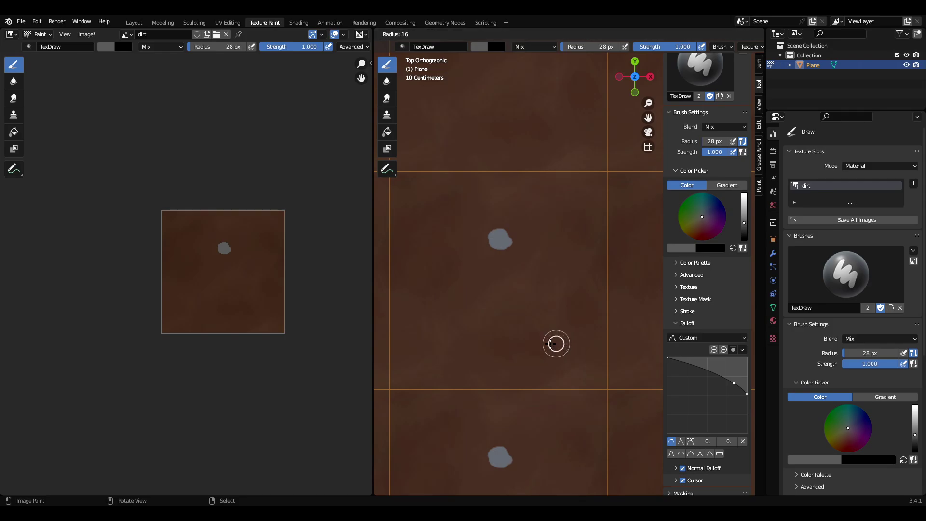
left_click(558, 345)
left_click(560, 347)
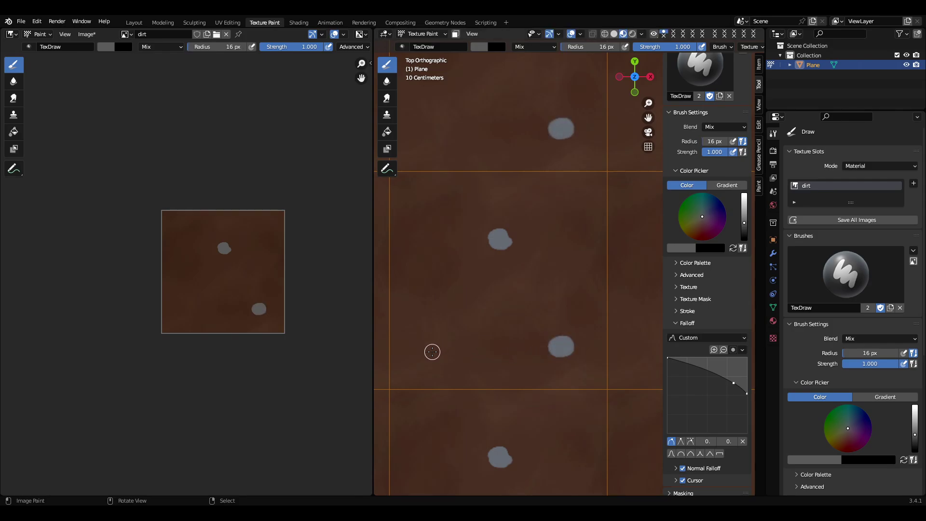
key("f")
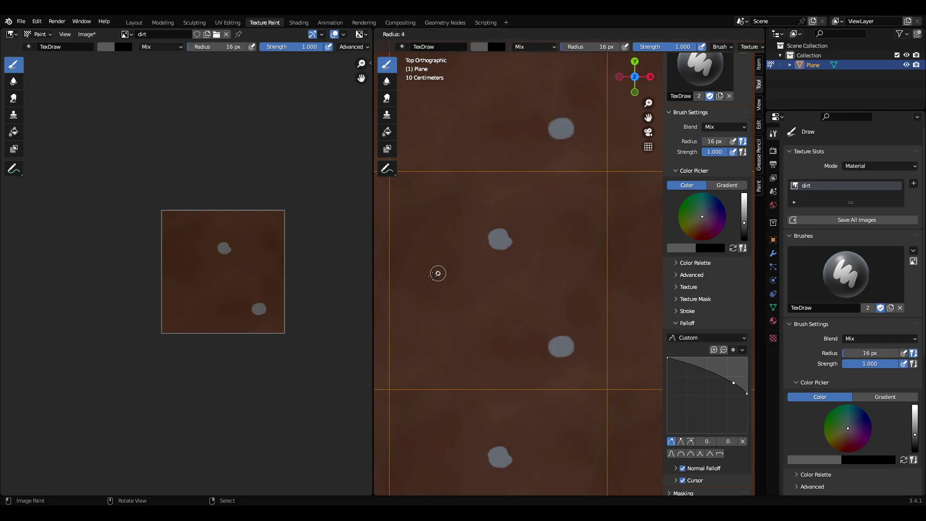
left_click(432, 276)
scroll(451, 229, "up", 4)
middle_click_drag(453, 228, 560, 244, "shift")
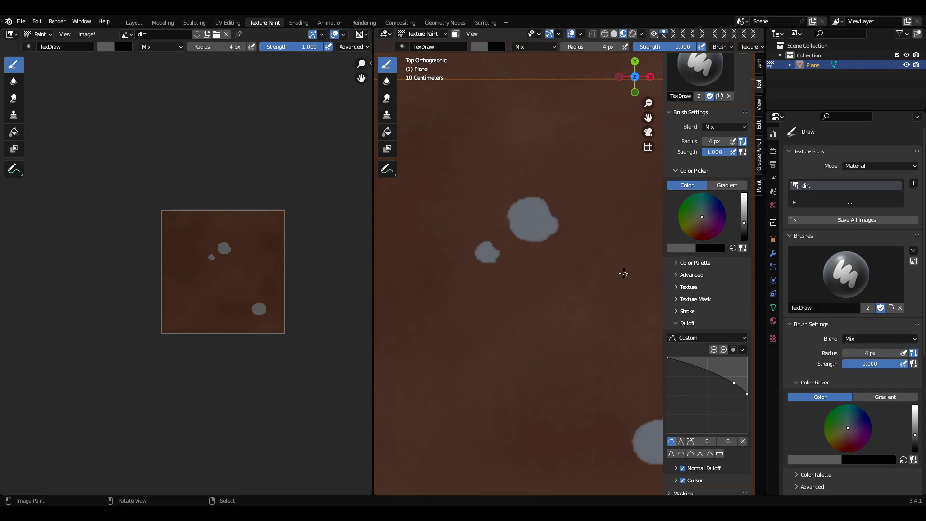
Choose a darker grey, set the brush radius to 21 px, and shade the lower-right sides of the upper stone and its pebble
left_click_drag(745, 225, 744, 229)
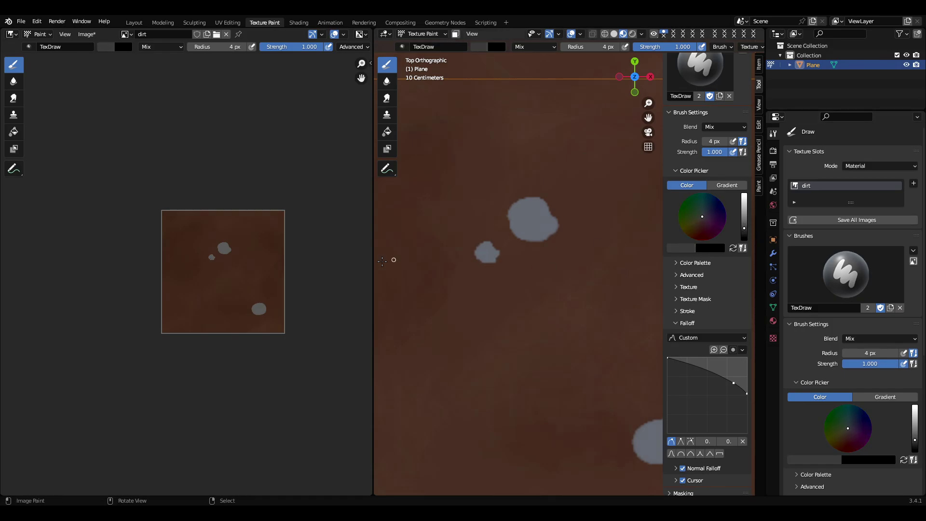
scroll(410, 251, "up", 3)
key("f")
left_click(530, 180)
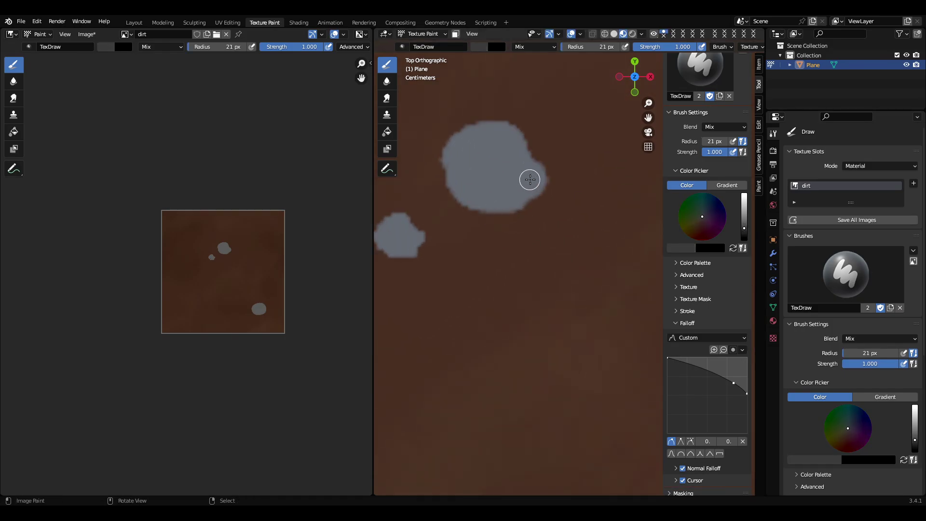
left_click_drag(534, 169, 497, 201)
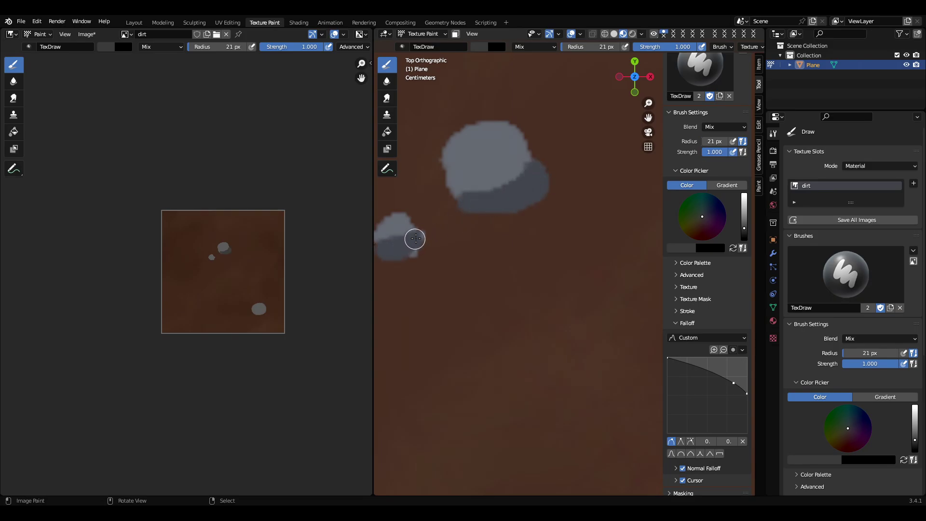
left_click_drag(403, 251, 416, 248)
Shade the lower half of the stone near the tile's lower-right corner with the same dark grey
scroll(456, 258, "down", 3)
mouse_move(472, 262)
middle_mouse_down("shift")
mouse_move(318, 155)
mouse_move(269, 107)
middle_mouse_up("shift")
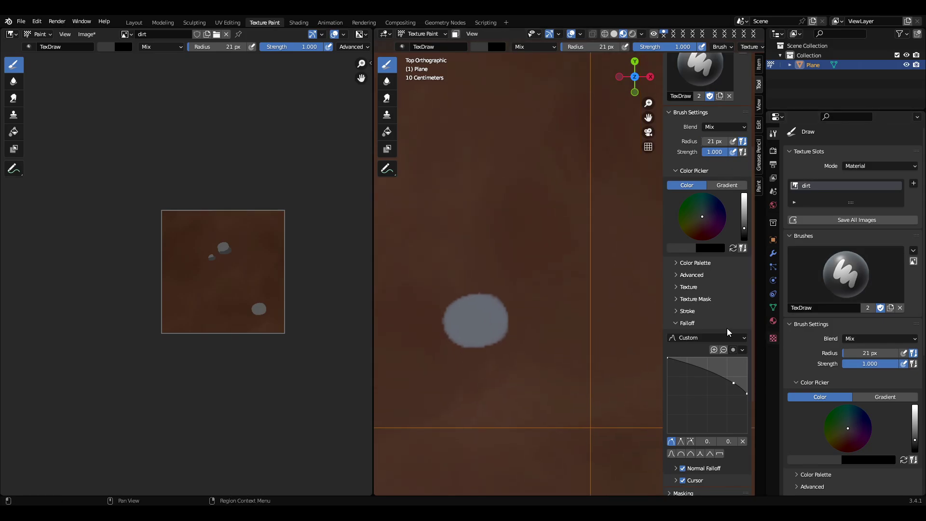
scroll(433, 365, "up", 1)
scroll(442, 360, "up", 1)
middle_click_drag(465, 349, 512, 331, "shift")
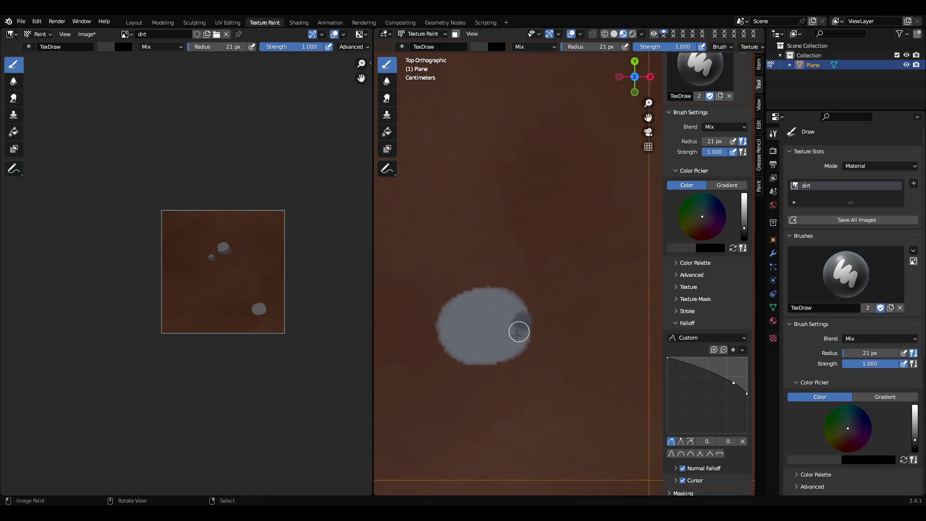
left_click_drag(516, 332, 460, 357)
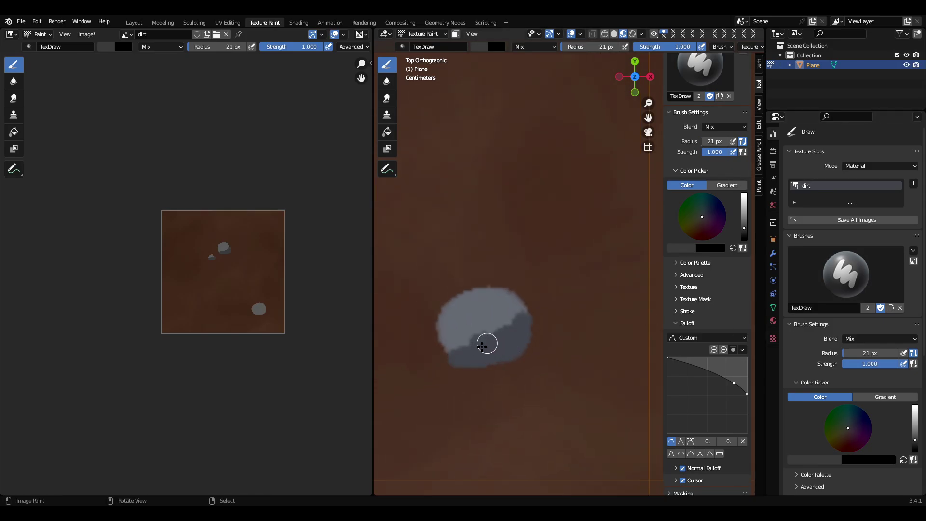
Highlight the lower-right stone's ridge with progressively lighter greys, using an 11 px brush radius and 0.315 strength
left_click(742, 219)
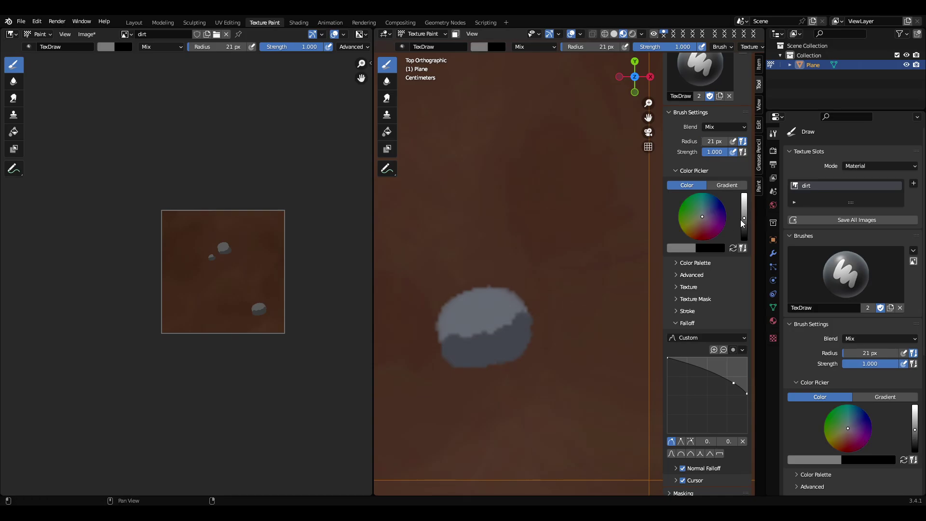
left_click_drag(467, 314, 507, 299)
key("ctrl+z")
middle_click_drag(489, 305, 527, 294, "shift")
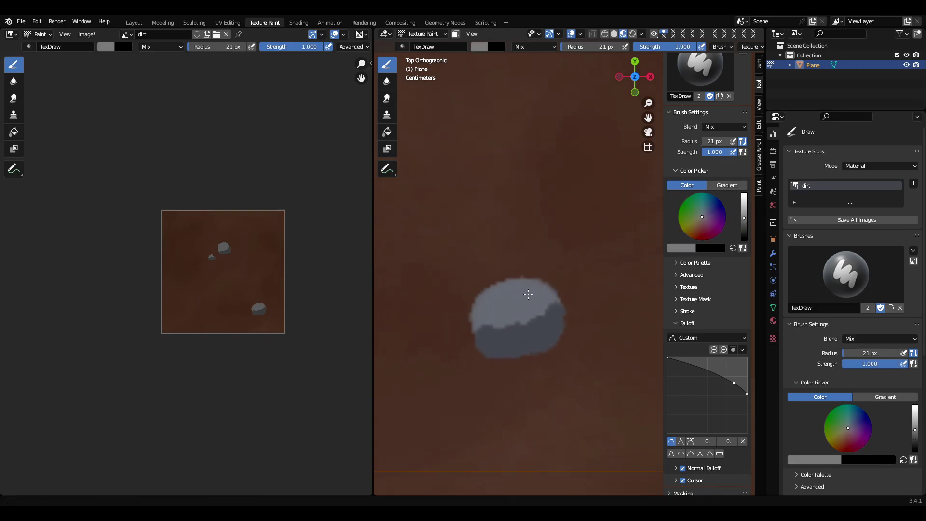
key("shift+f")
left_click(484, 300)
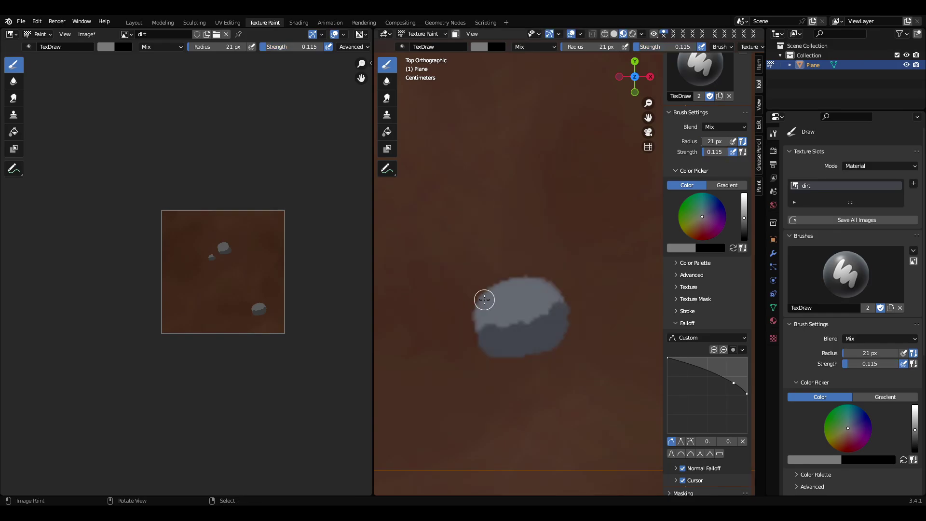
left_click(478, 300)
middle_click_drag(513, 314, 586, 271, "shift")
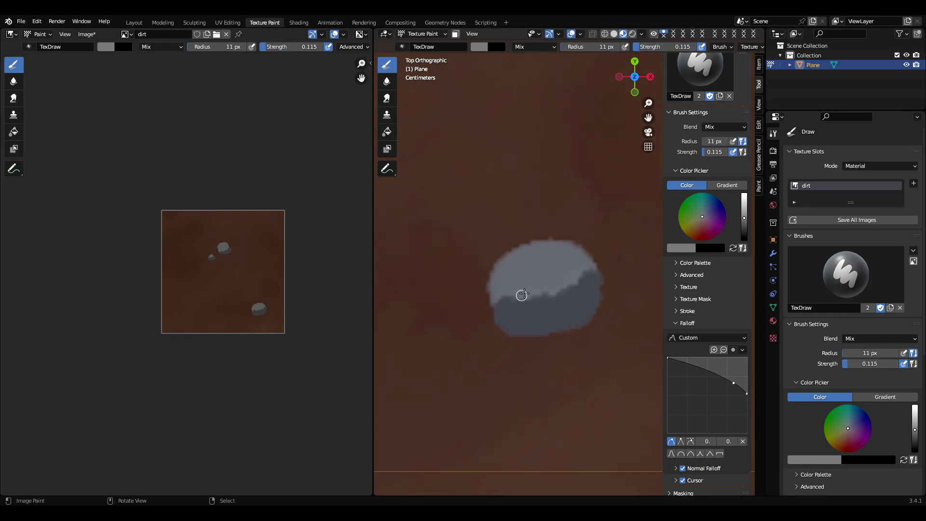
key("shift+f")
left_click(579, 281)
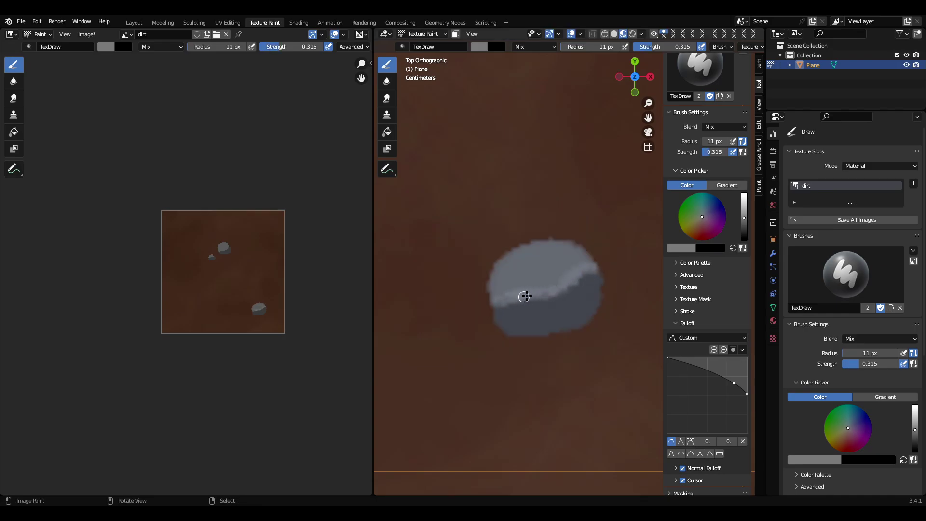
left_click_drag(744, 217, 744, 208)
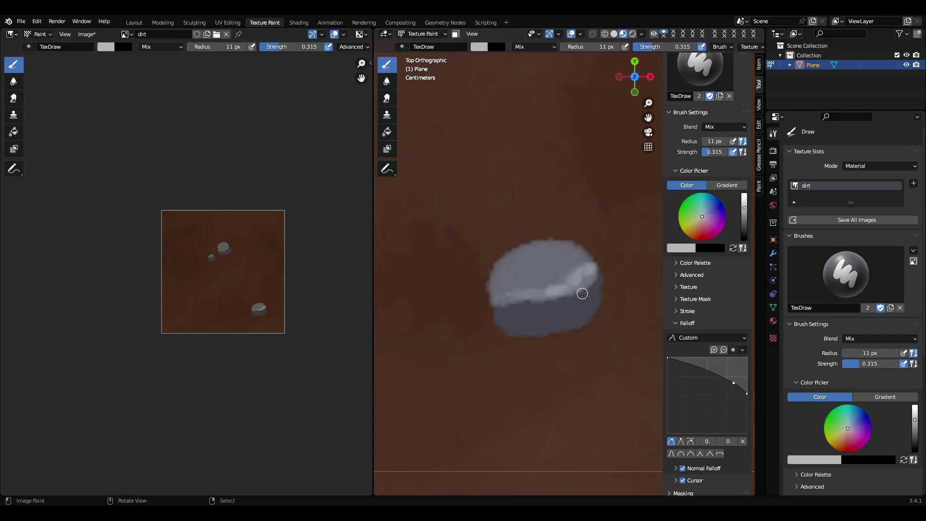
Switch the brush blend mode to Screen, set strength 0.079 and radius 34 px, and softly brighten the lower-right stone's upper face
right_click(541, 281)
left_click(510, 265)
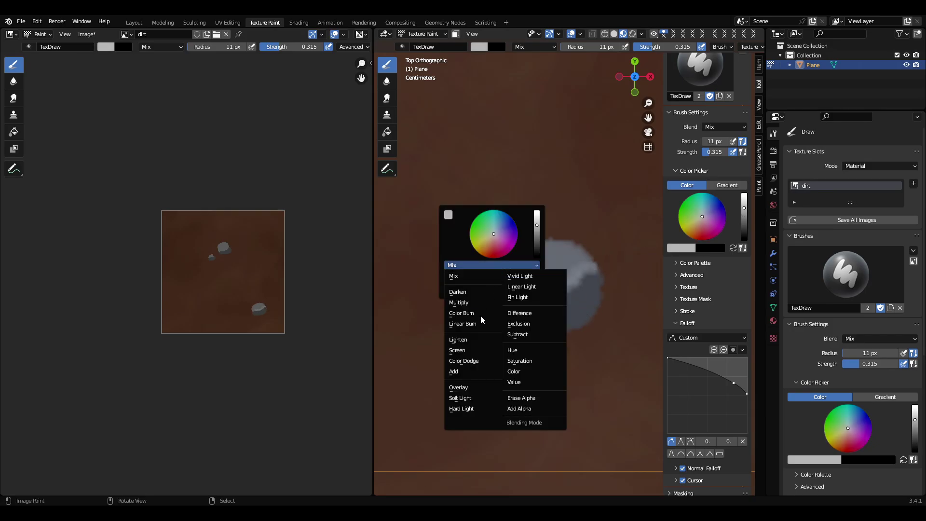
left_click(470, 351)
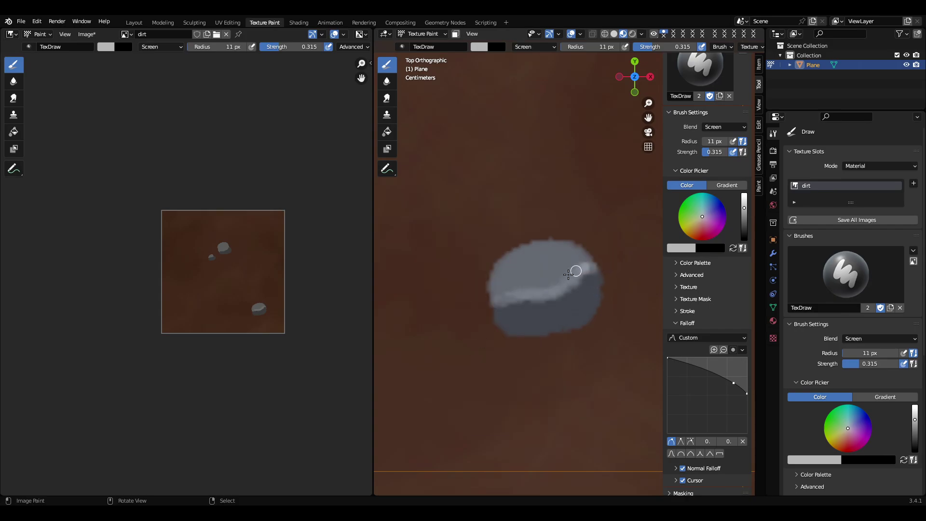
key("ctrl+z")
key("shift+f")
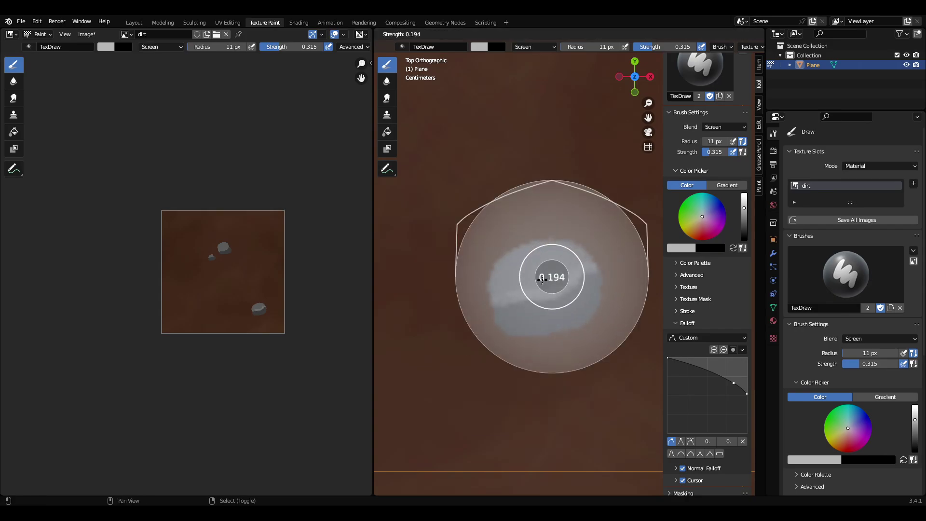
left_click(538, 280)
left_click(593, 260)
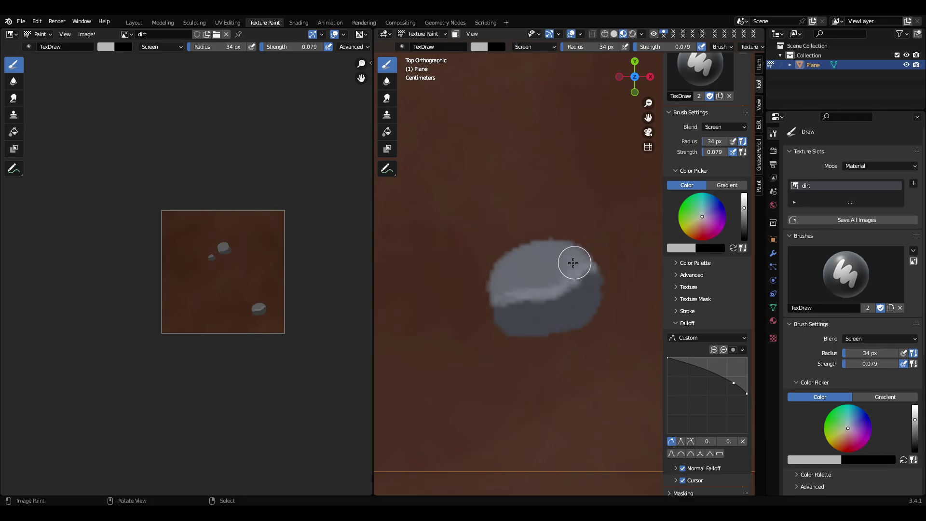
left_click_drag(573, 262, 505, 289)
left_click_drag(574, 262, 503, 278)
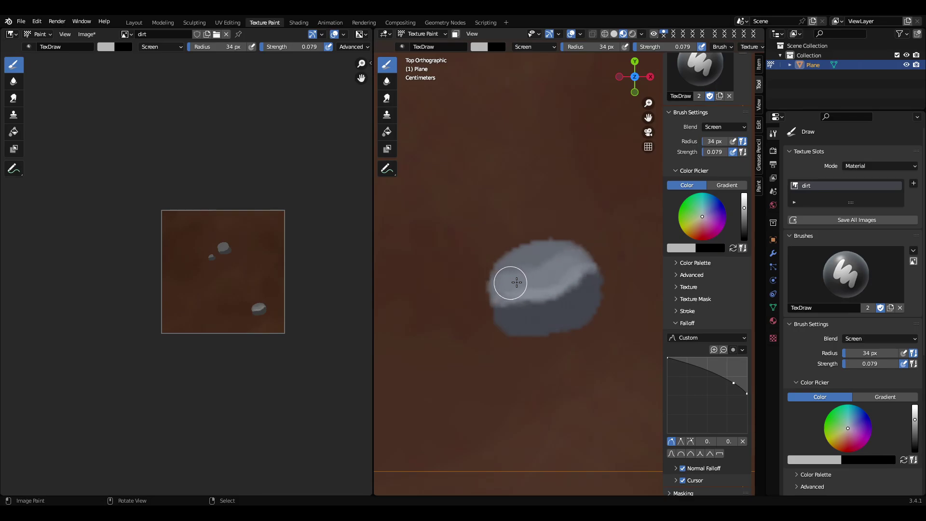
mouse_move(571, 263)
left_mouse_down()
mouse_move(535, 263)
mouse_move(575, 265)
left_mouse_up()
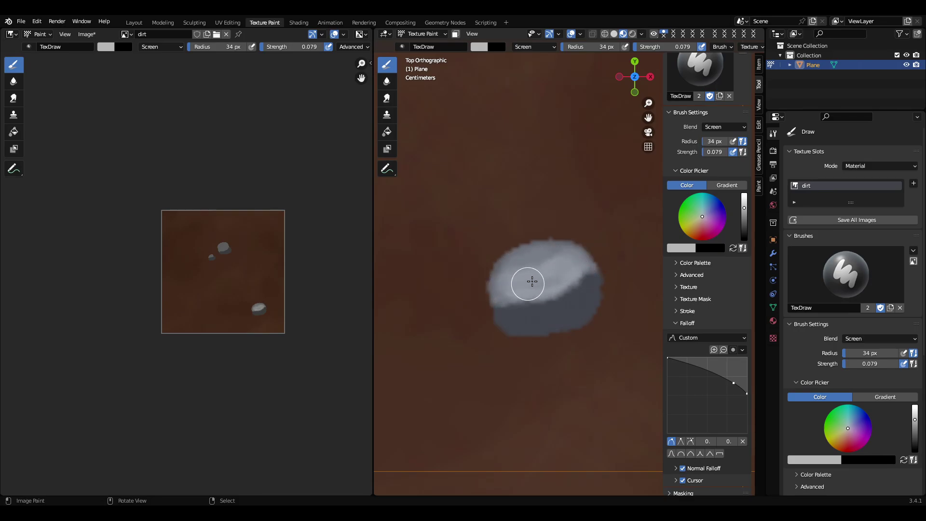
Brighten the upper face of the stone in the tile's upper middle with the same soft Screen brush
scroll(574, 290, "down", 4)
middle_click_drag(492, 173, 577, 285, "shift")
scroll(569, 270, "up", 4)
middle_click_drag(483, 123, 552, 316, "shift")
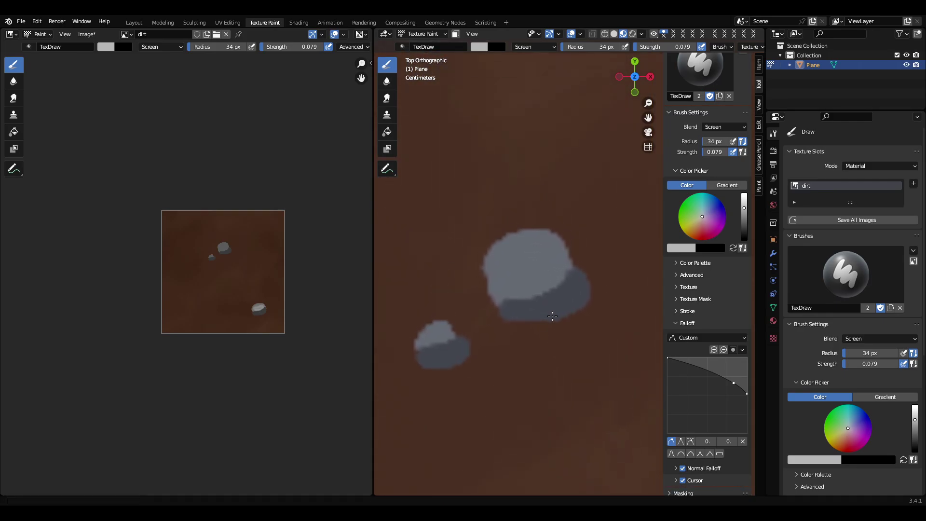
scroll(533, 238, "up", 2)
mouse_move(565, 256)
left_mouse_down()
mouse_move(467, 308)
mouse_move(555, 264)
left_mouse_up()
mouse_move(543, 247)
left_mouse_down()
mouse_move(537, 289)
mouse_move(469, 283)
mouse_move(535, 314)
left_mouse_up()
Reduce the brush radius to 20 px, brighten the small pebble's upper face, and check the stones across the repeated tiles
middle_click_drag(458, 320, 532, 298, "shift")
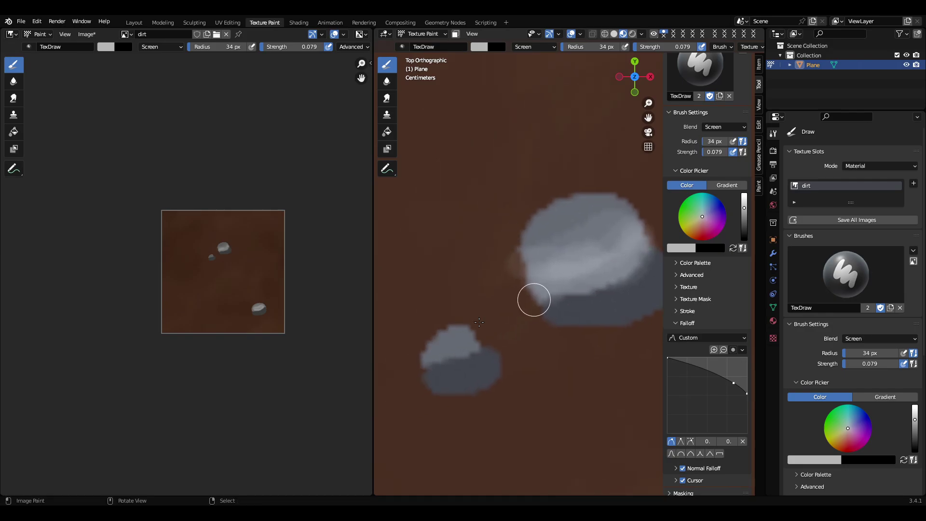
key("f")
left_click(422, 350)
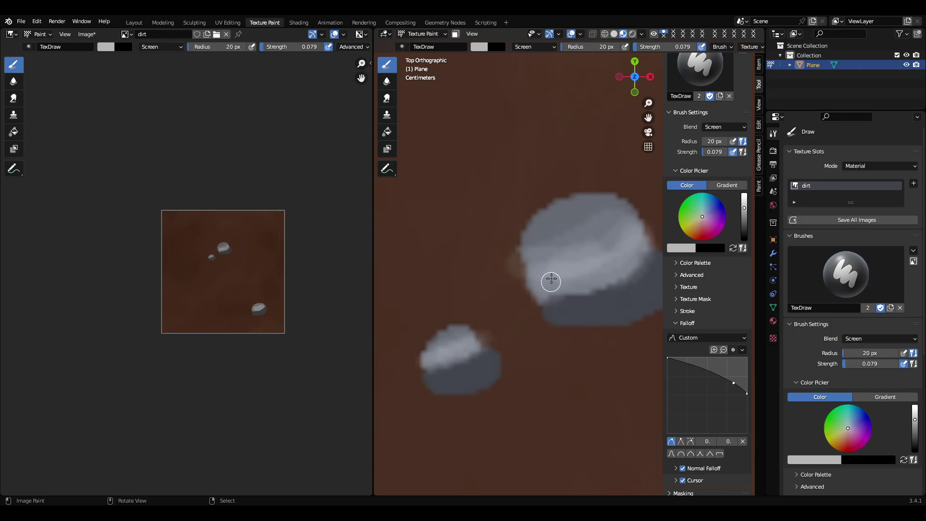
scroll(551, 279, "down", 10)
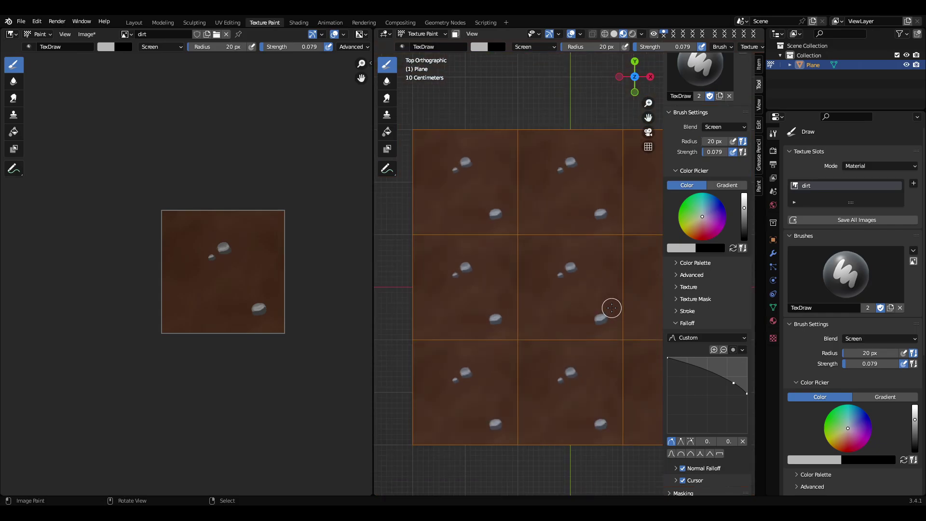
Sample the dirt brown, set the brush to Mix, radius 70 px and strength 0.073, and tint the upper stone and pebble
scroll(611, 308, "up", 10)
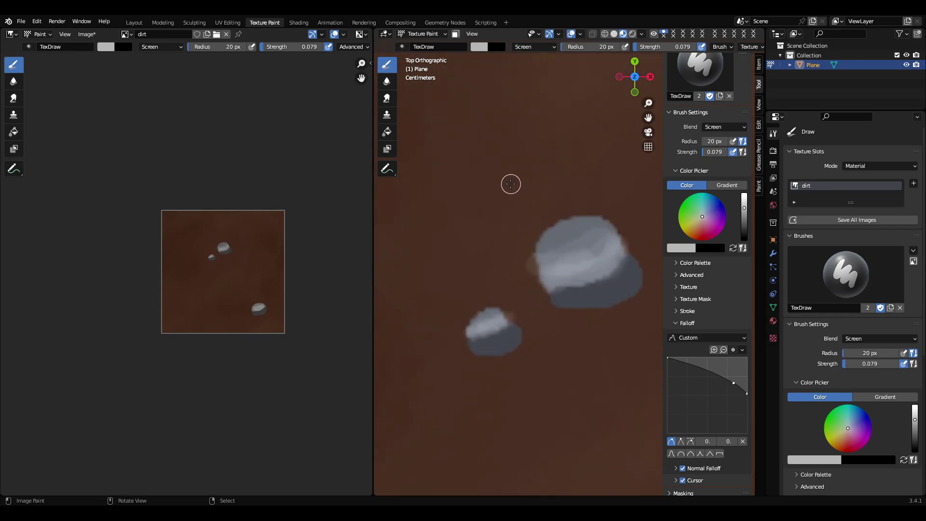
key("s")
key("f")
left_click(514, 207)
right_click(513, 196)
left_click(465, 183)
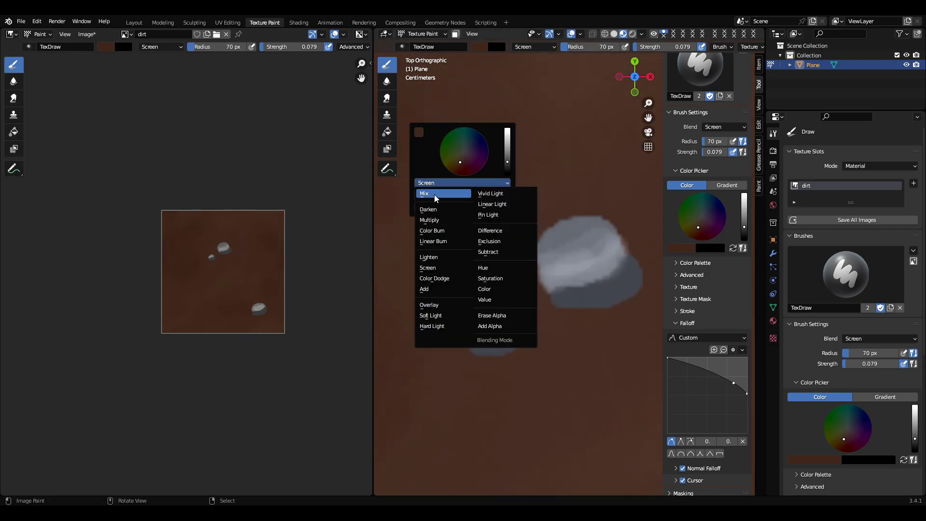
left_click(434, 195)
key("shift+f")
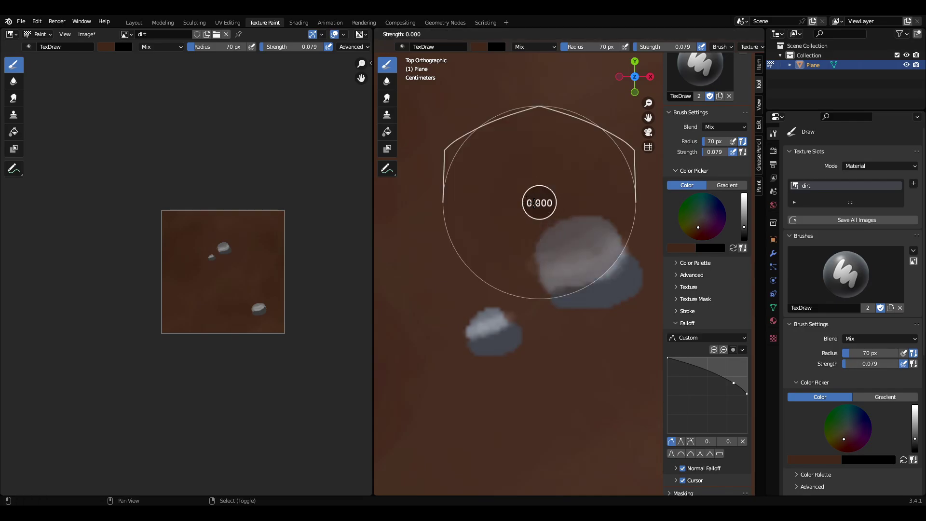
left_click(537, 202)
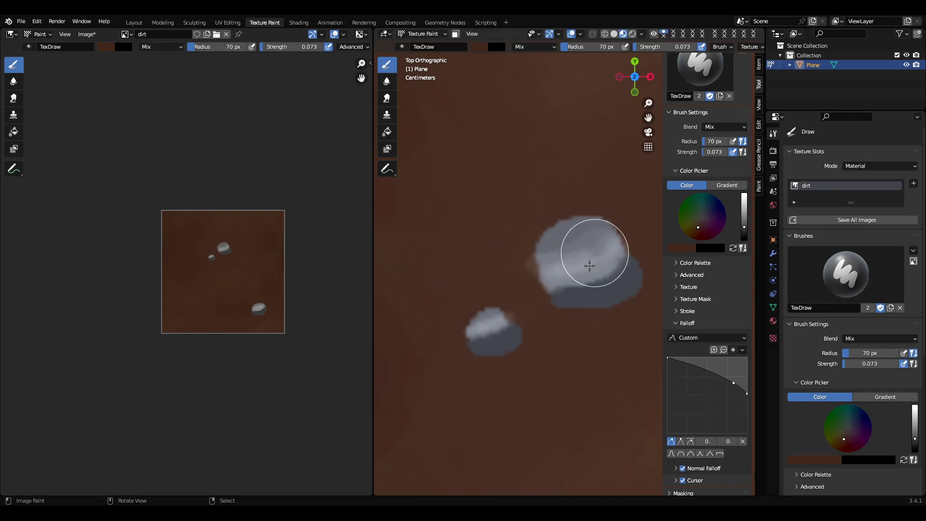
mouse_move(590, 265)
left_mouse_down()
mouse_move(616, 250)
mouse_move(474, 311)
mouse_move(497, 335)
mouse_move(471, 331)
mouse_move(620, 204)
mouse_move(513, 240)
mouse_move(597, 293)
mouse_move(586, 262)
mouse_move(630, 232)
mouse_move(487, 316)
left_mouse_up()
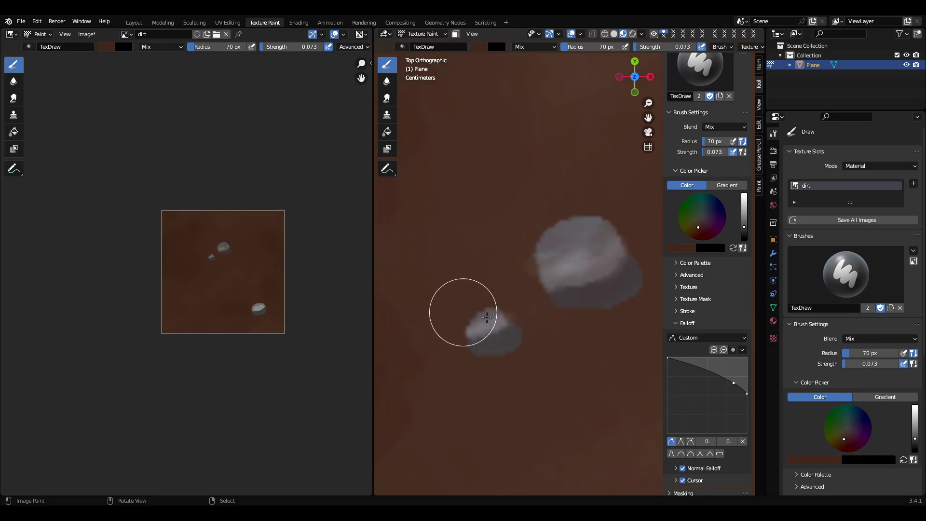
Tint the stone near the tile's lower-right corner with the same faint dirt brown
scroll(537, 305, "down", 8)
scroll(601, 347, "up", 5)
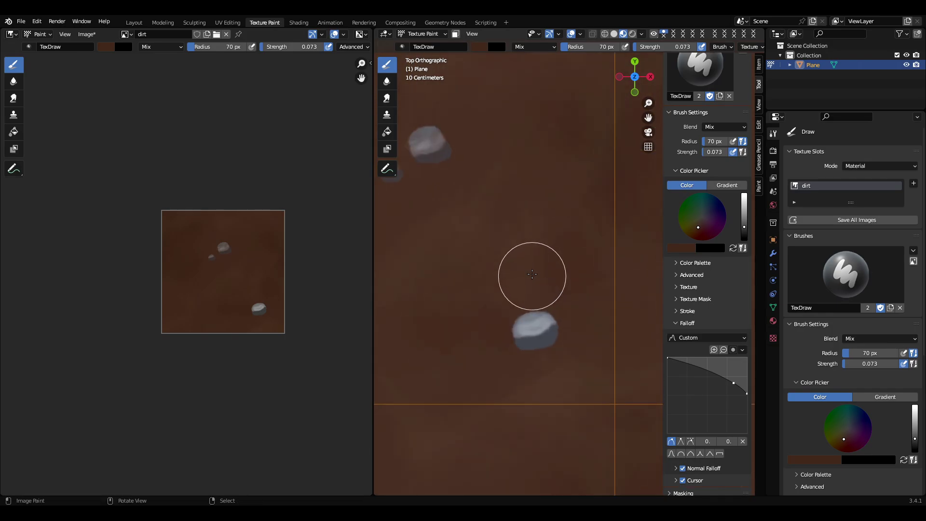
scroll(532, 274, "up", 3)
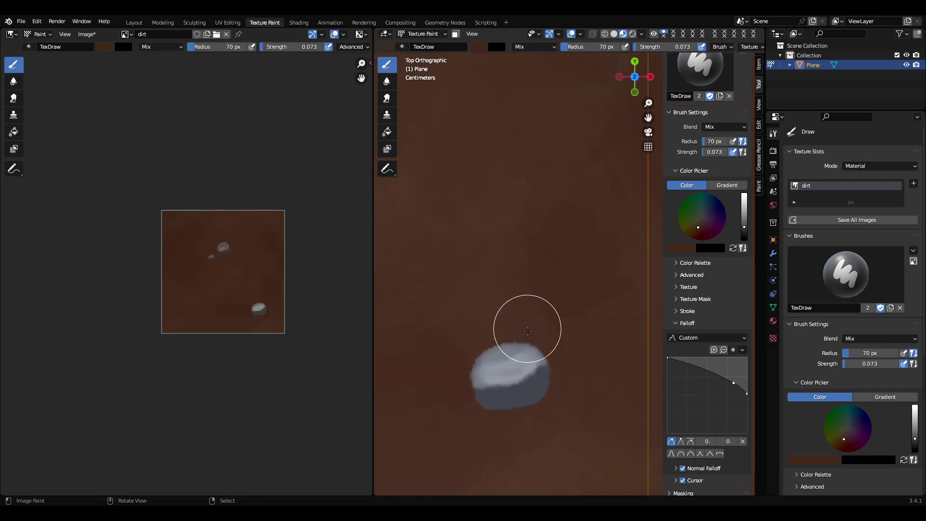
Set the brush to Multiply, radius 38 px and strength 0.079, and darken the lower side of the tile's lower-right stone and the dirt beneath it
right_click(472, 183)
left_click(416, 172)
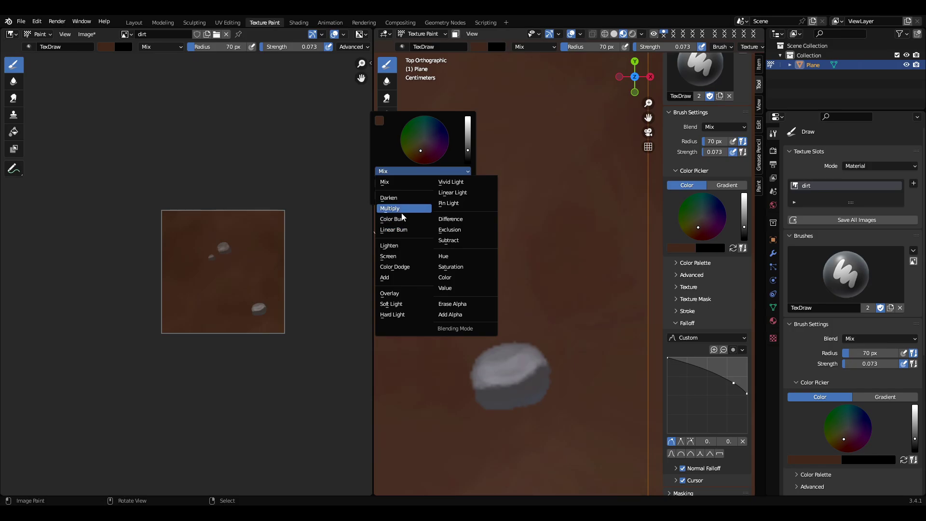
left_click(401, 207)
key("f")
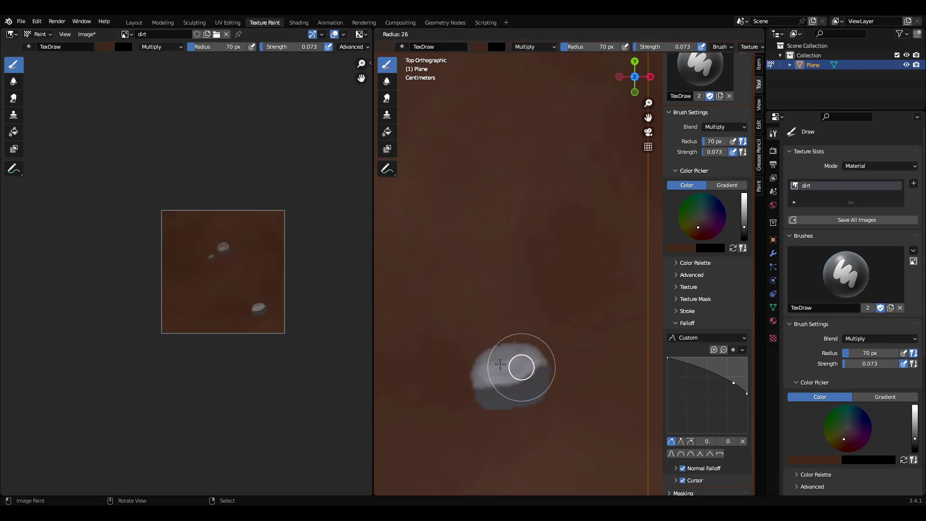
left_click(541, 388)
scroll(541, 388, "up", 2)
middle_click_drag(541, 388, 630, 209, "shift")
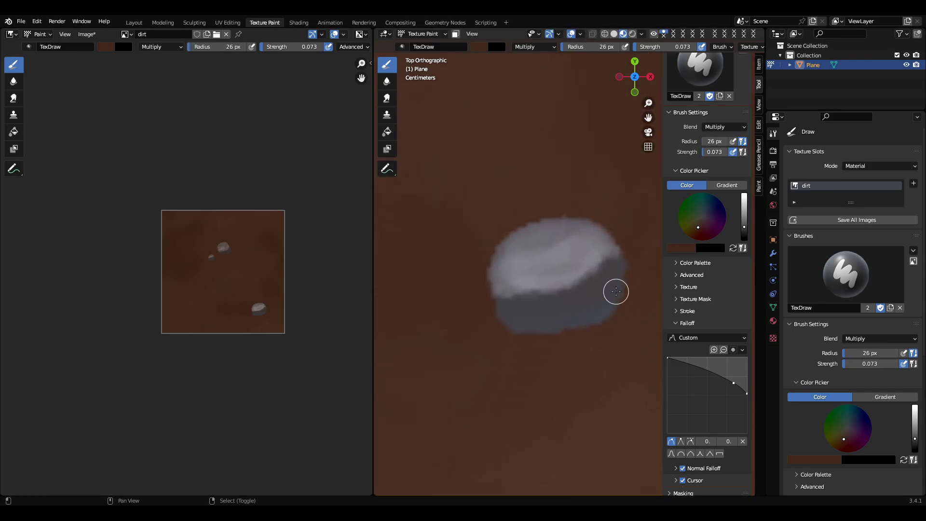
key("shift+f")
left_click(616, 296)
key("f")
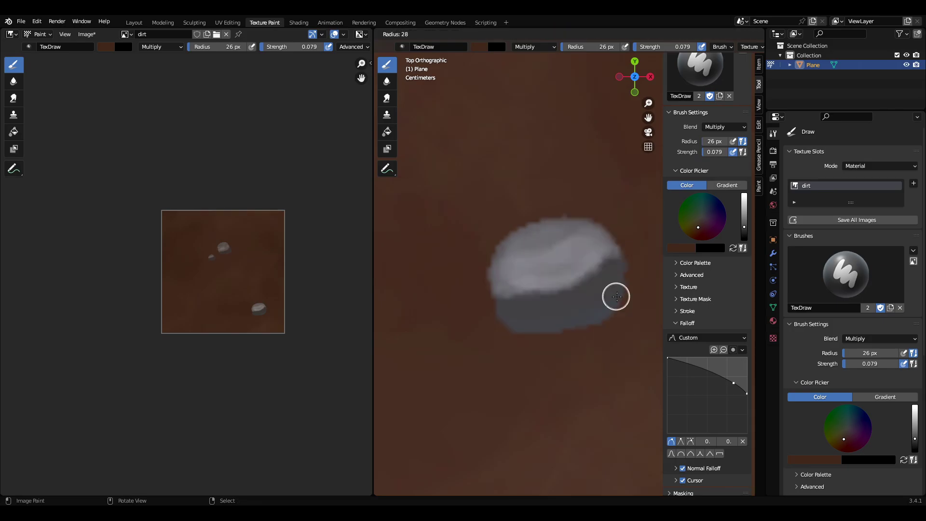
left_click(620, 294)
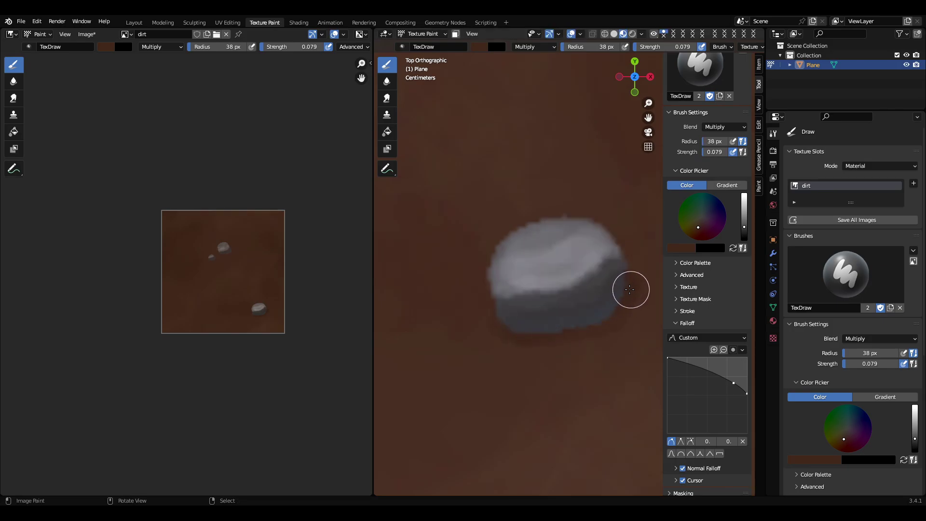
Darken the shaded side and surrounding ground of the tile's upper-middle stone with the same Multiply brush
scroll(608, 296, "down", 4)
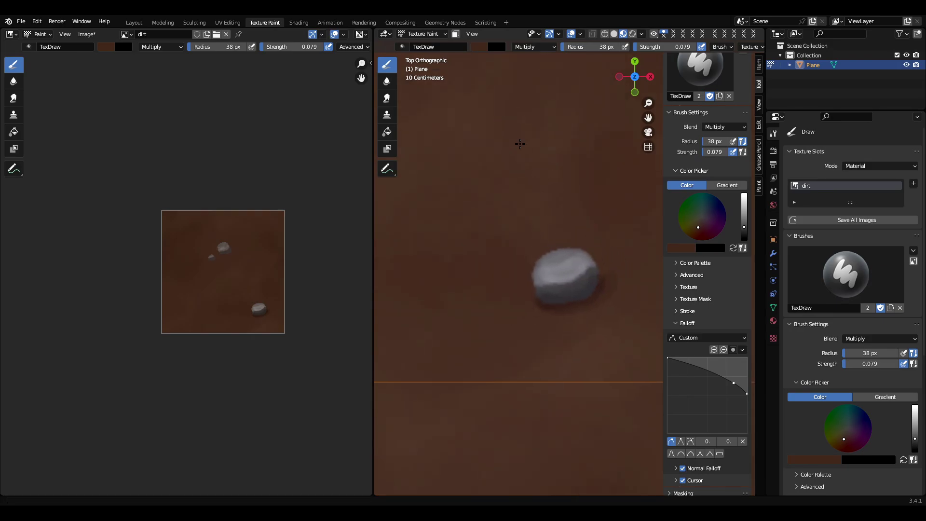
middle_click_drag(467, 67, 573, 333, "shift")
scroll(530, 290, "up", 4)
scroll(444, 263, "up", 2)
middle_click_drag(479, 289, 615, 247, "shift")
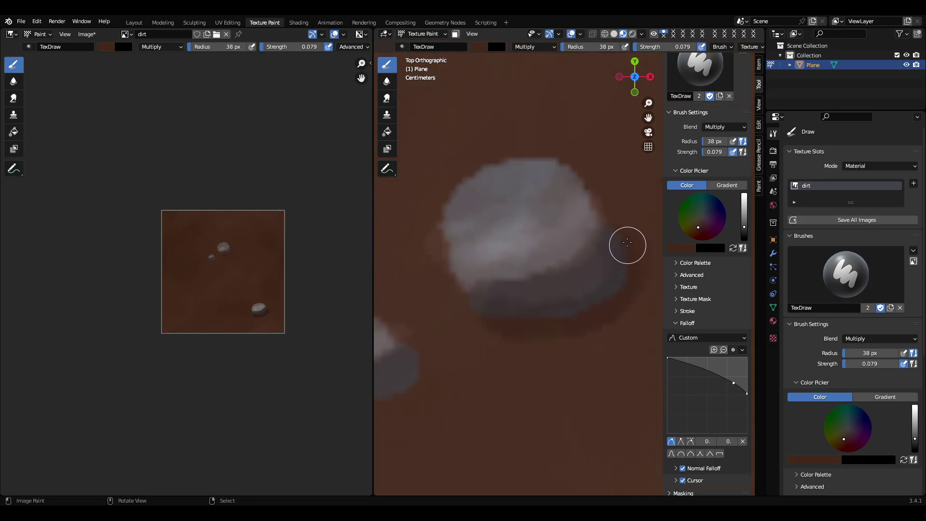
Paint a dark crack into the upper-middle stone with the Multiply brush, varying its radius between 13, 26 and 18 px
key("f")
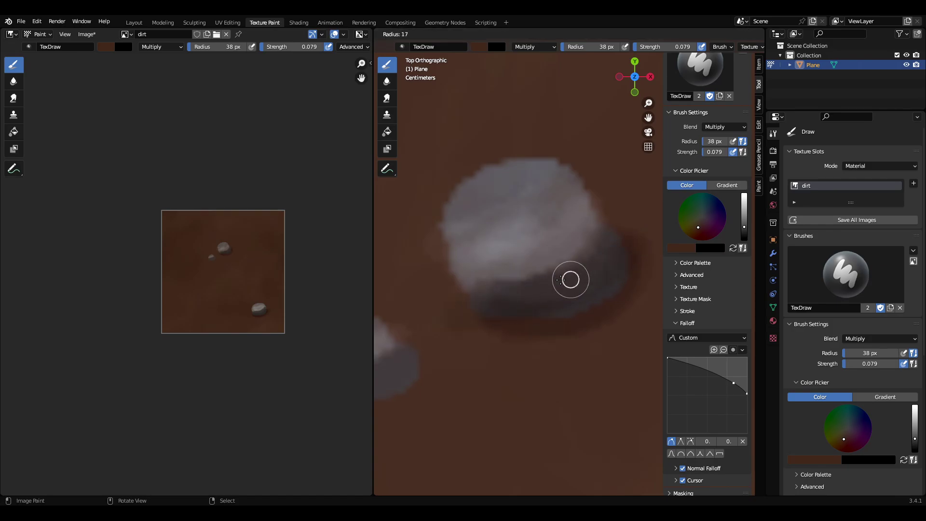
left_click(563, 279)
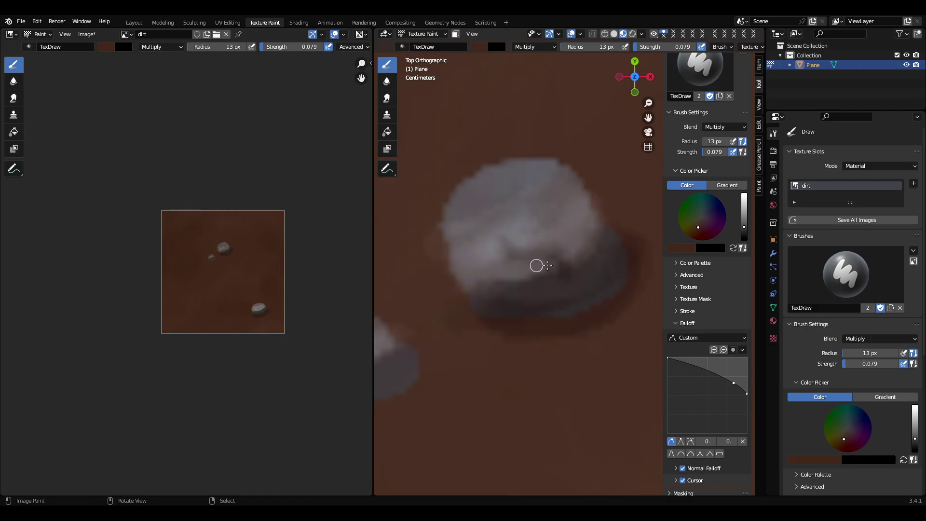
key("f")
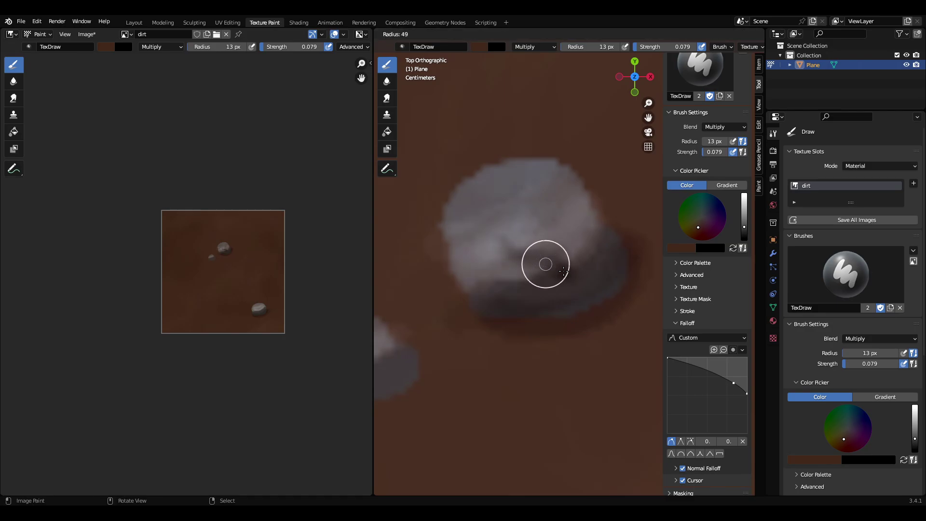
left_click(551, 268)
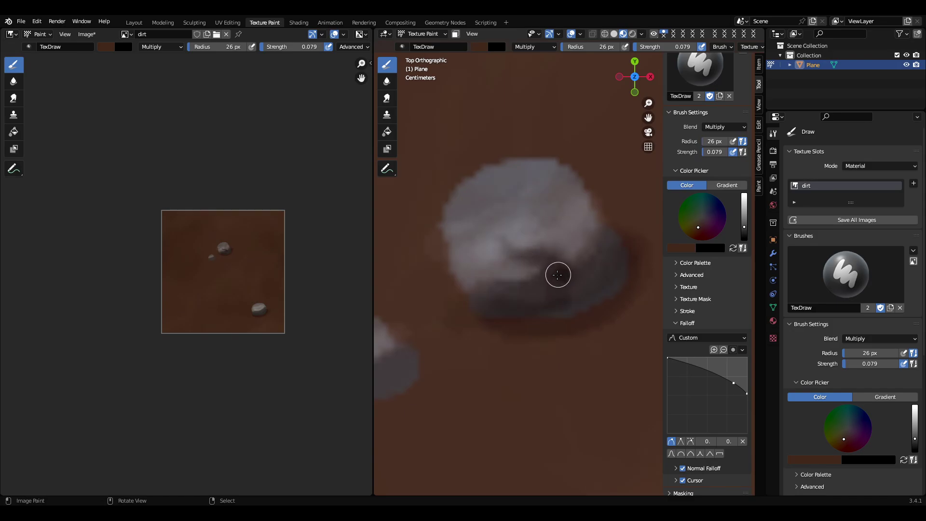
key("f")
left_click(555, 273)
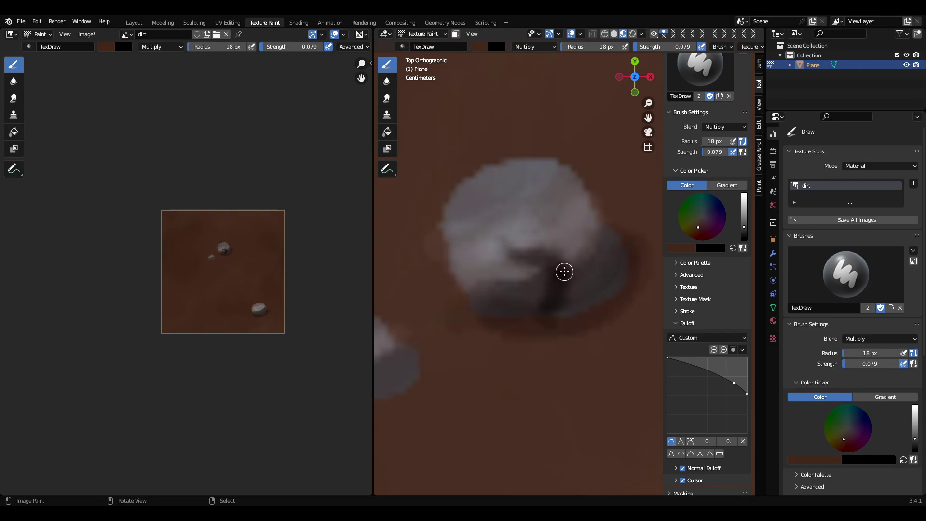
Set the brush radius to 45 px and shade the small pebble's lower side and the dirt beneath it
scroll(564, 271, "down", 10)
scroll(595, 316, "up", 8)
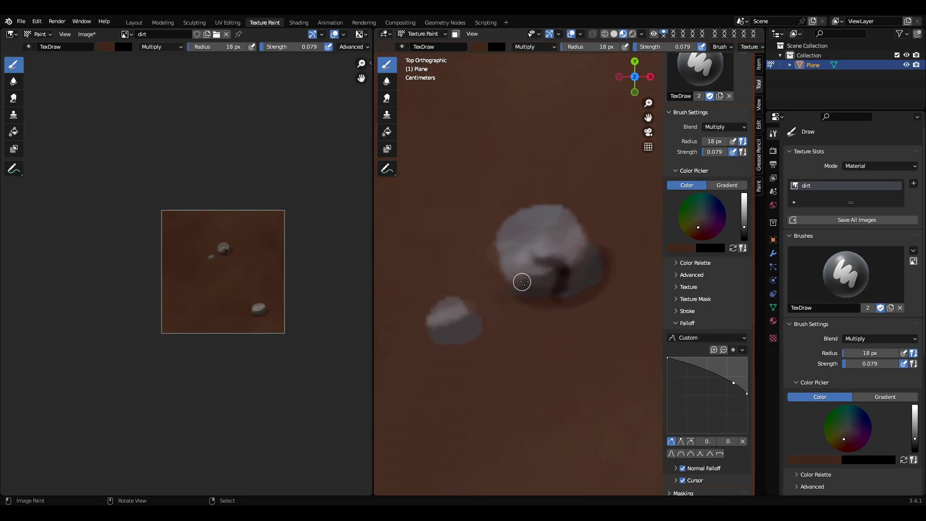
scroll(522, 281, "up", 3)
middle_click_drag(379, 348, 572, 279, "shift")
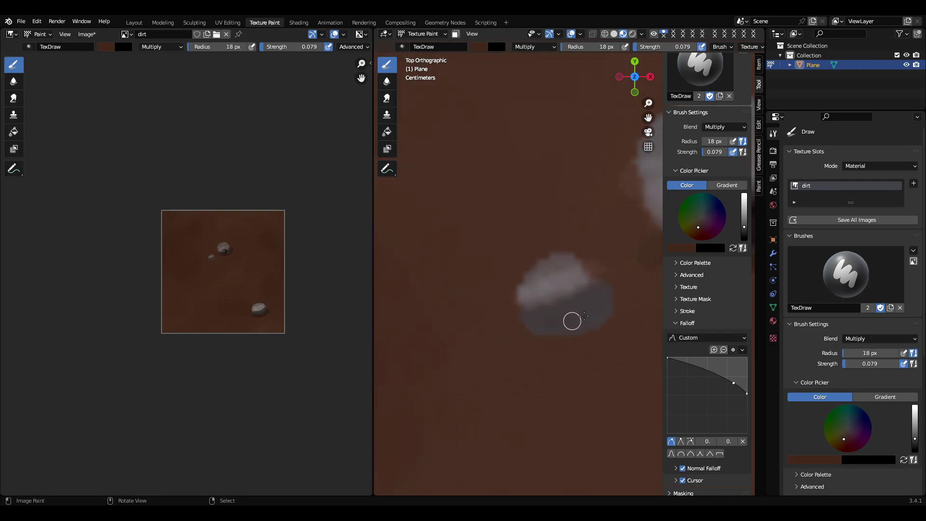
key("f")
left_click(615, 312)
mouse_move(602, 312)
left_mouse_down()
mouse_move(589, 323)
mouse_move(557, 316)
mouse_move(560, 327)
mouse_move(609, 309)
left_mouse_up()
Deepen the shadow under the cracked upper stone and along its shaded side with the same 45 px Multiply brush
middle_click_drag(610, 309, 362, 323, "shift")
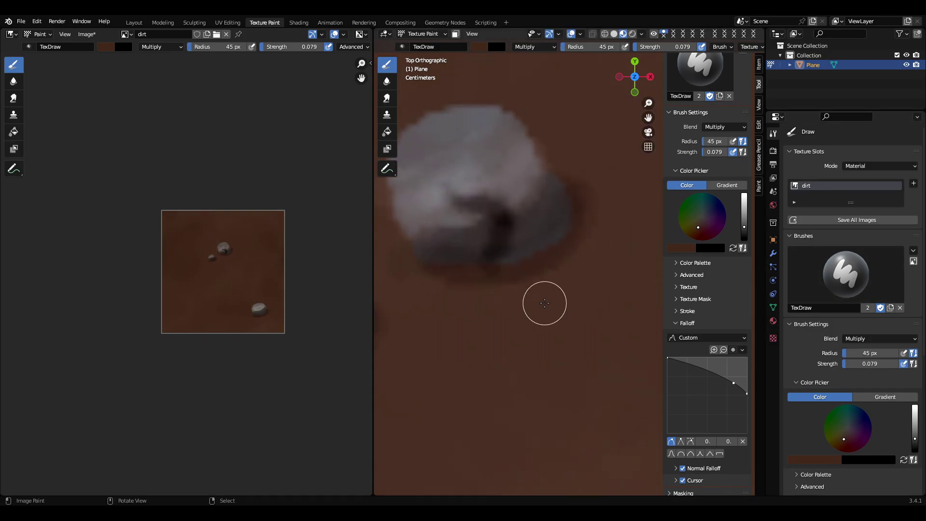
middle_click_drag(463, 263, 511, 283, "shift")
left_click_drag(511, 283, 439, 260)
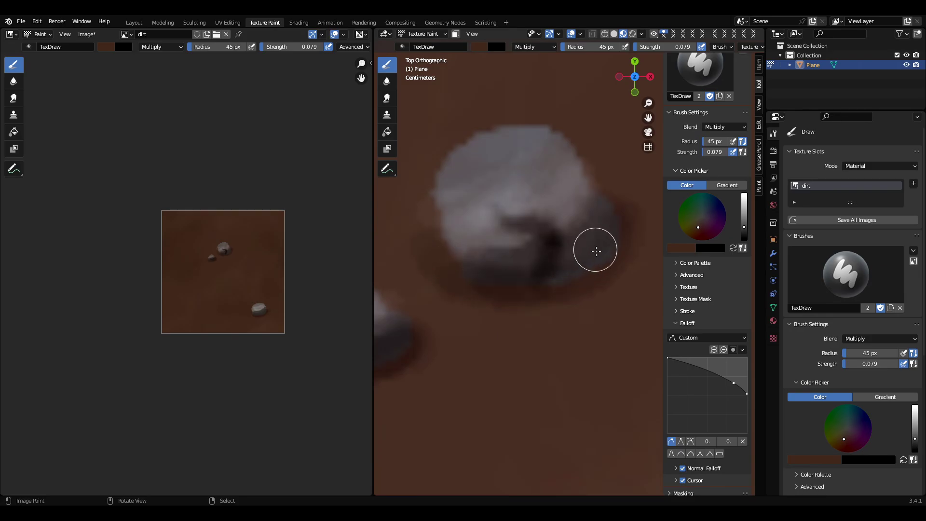
mouse_move(596, 251)
left_mouse_down()
mouse_move(580, 281)
mouse_move(625, 204)
mouse_move(608, 257)
mouse_move(569, 262)
left_mouse_up()
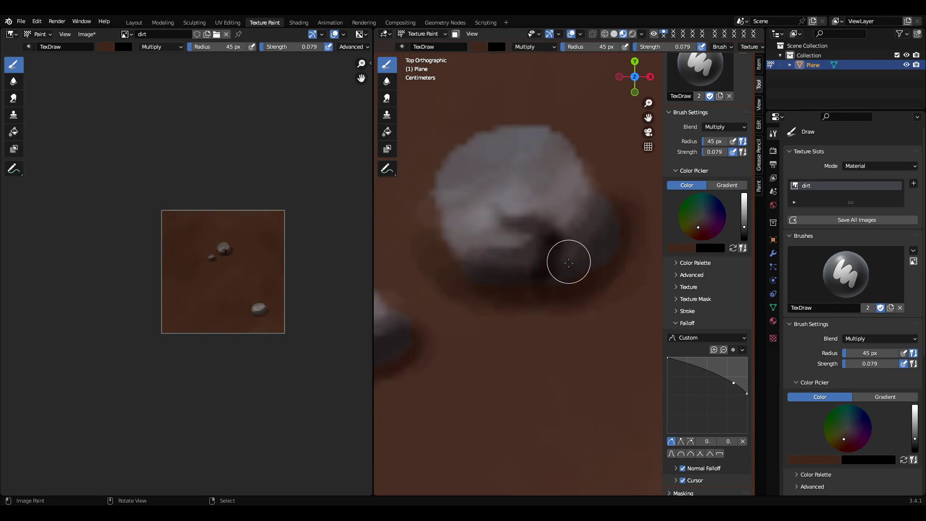
Set the brush radius to 61 px and deepen the shading along the underside of the tile's lower-right stone
scroll(596, 321, "down", 6)
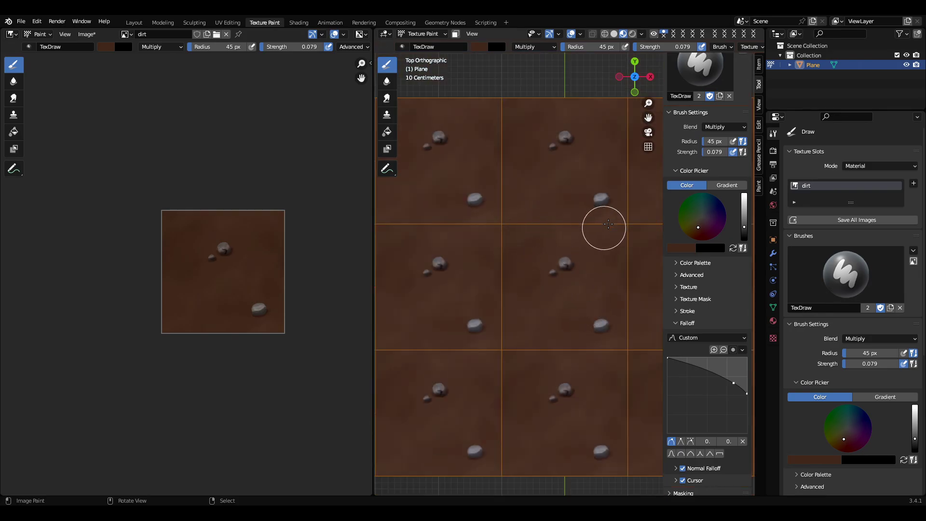
scroll(608, 203, "up", 2)
scroll(527, 275, "up", 6)
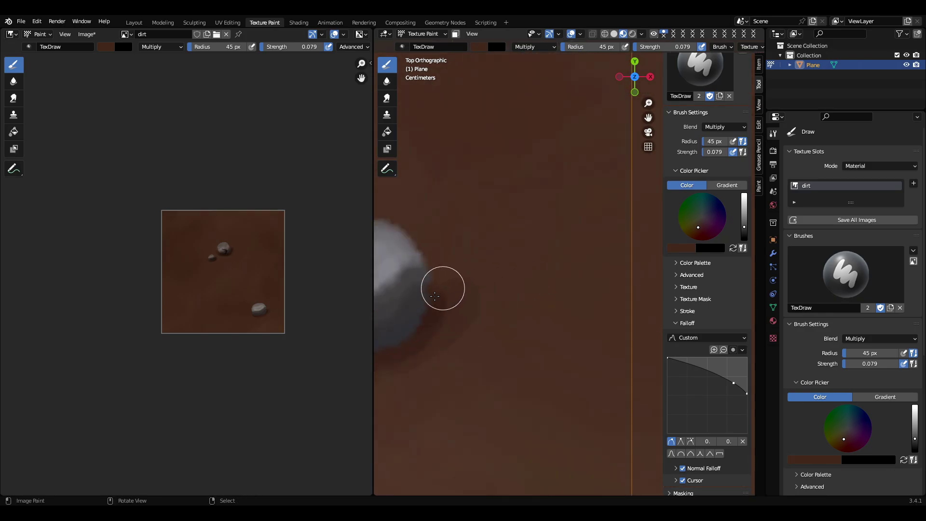
middle_click_drag(425, 294, 584, 268, "shift")
key("f")
left_click(594, 279)
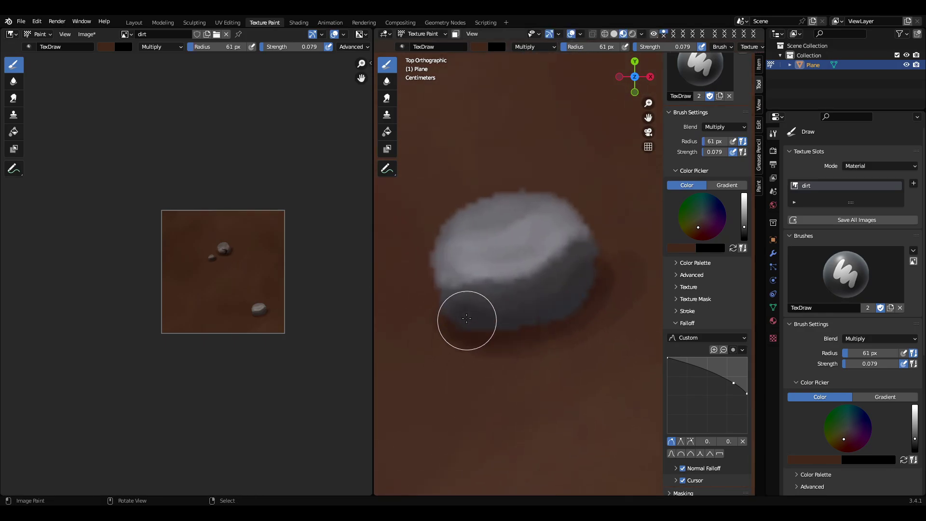
Shade the lower-right stone's faces and edges at radius 44 px, and add a broad ground shadow around it at radius 155 px
key("f")
left_click(459, 275)
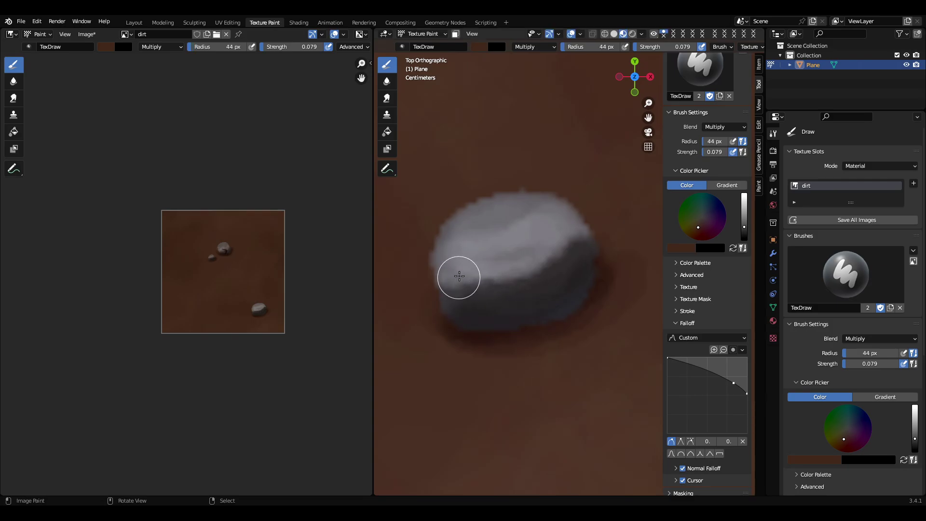
mouse_move(459, 275)
left_mouse_down()
mouse_move(479, 244)
mouse_move(534, 275)
mouse_move(454, 283)
mouse_move(447, 302)
mouse_move(473, 314)
mouse_move(438, 318)
mouse_move(597, 275)
left_mouse_up()
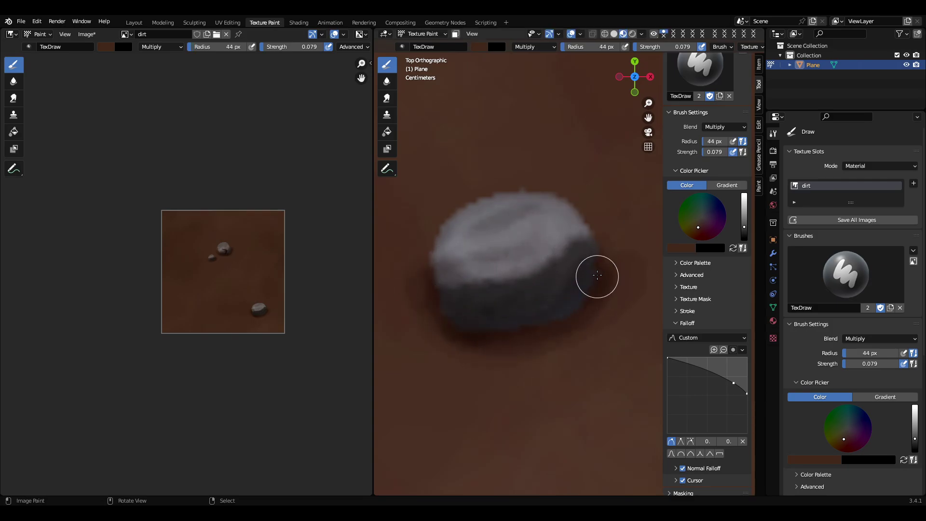
key("f")
left_click(540, 348)
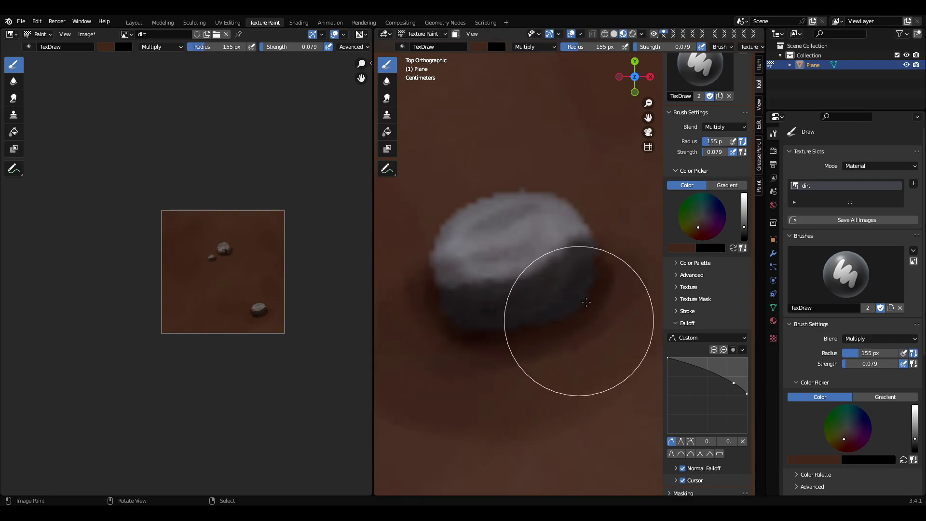
Set the brush to Mix, radius 69 px and strength 0.073, for blending dirt brown over the lower-right stone's broad shadow
scroll(535, 313, "down", 4)
right_click(432, 183)
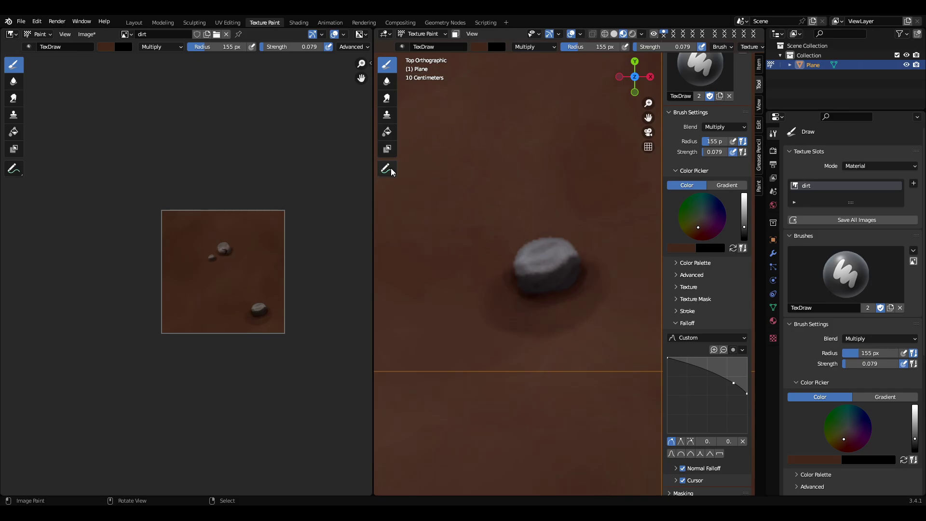
right_click(386, 195)
left_click(387, 194)
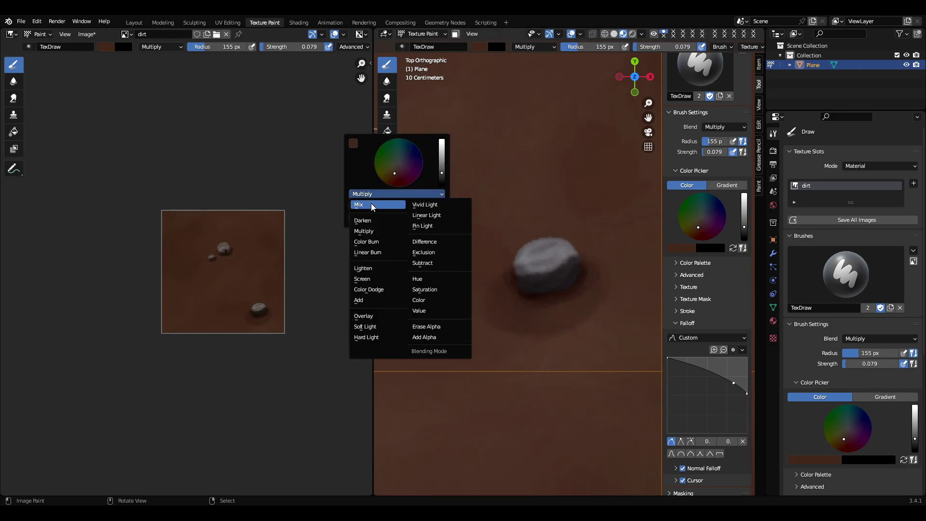
left_click(371, 203)
key("f")
left_click(596, 308)
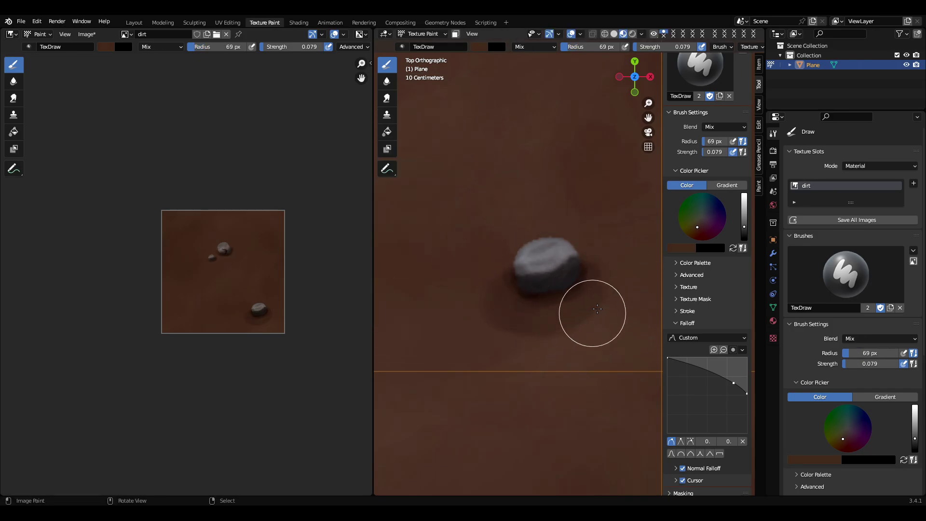
key("shift+f")
left_click(605, 308)
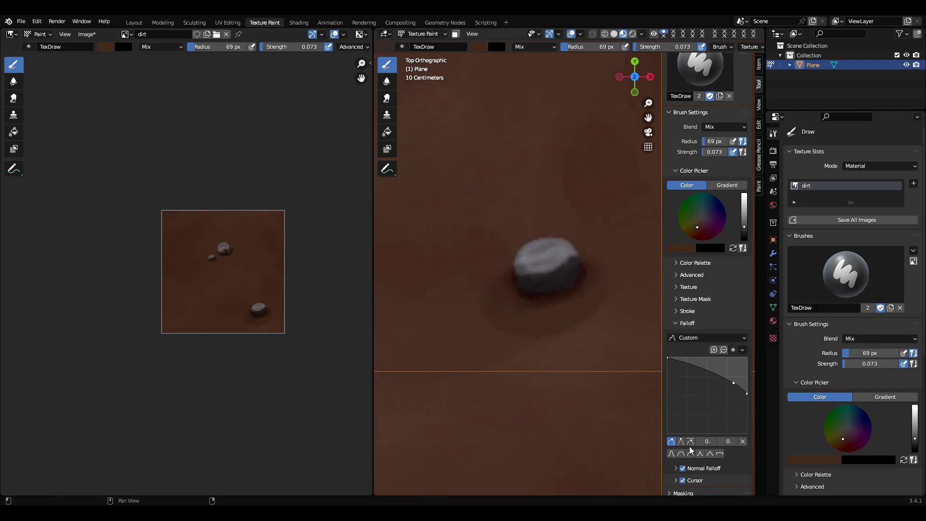
Apply the sharp falloff preset, set the strength to 0.248, and blend sampled dirt brown over the wide shadow around the lower-right stone
left_click(701, 453)
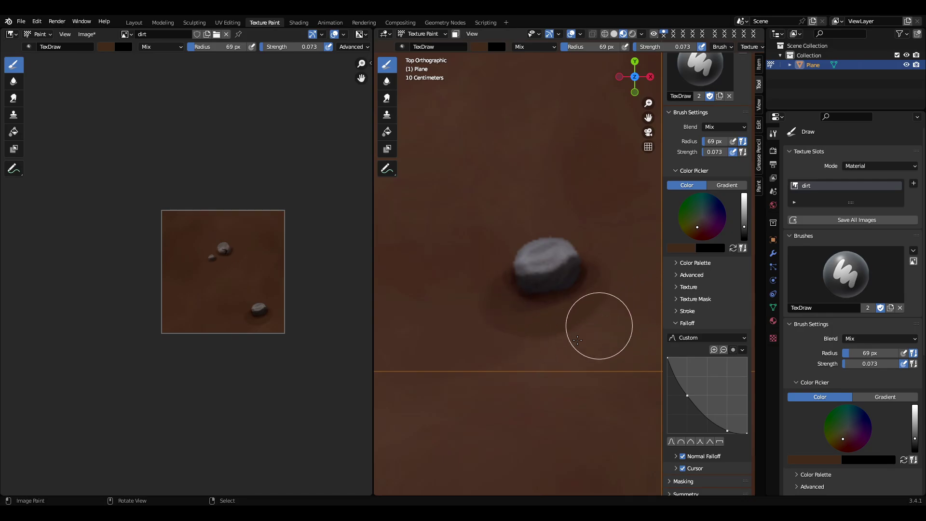
key("shift+f")
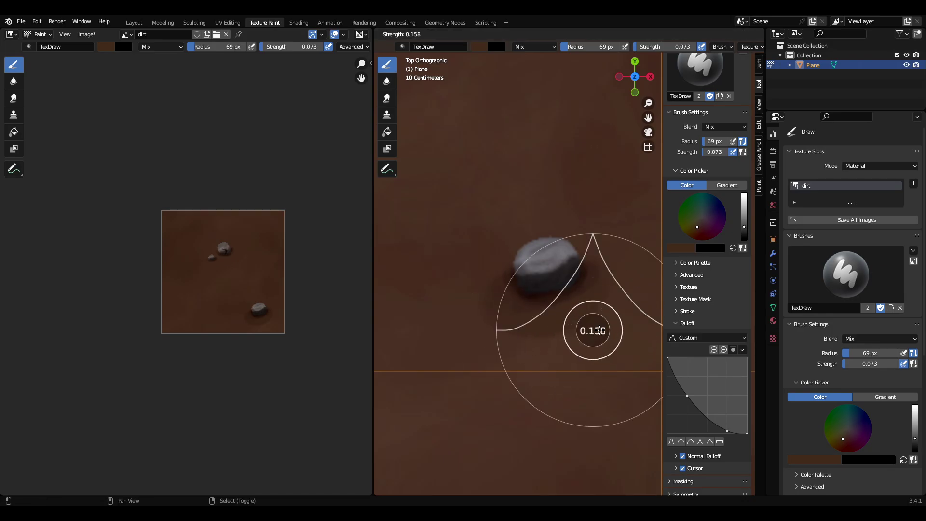
left_click(604, 326)
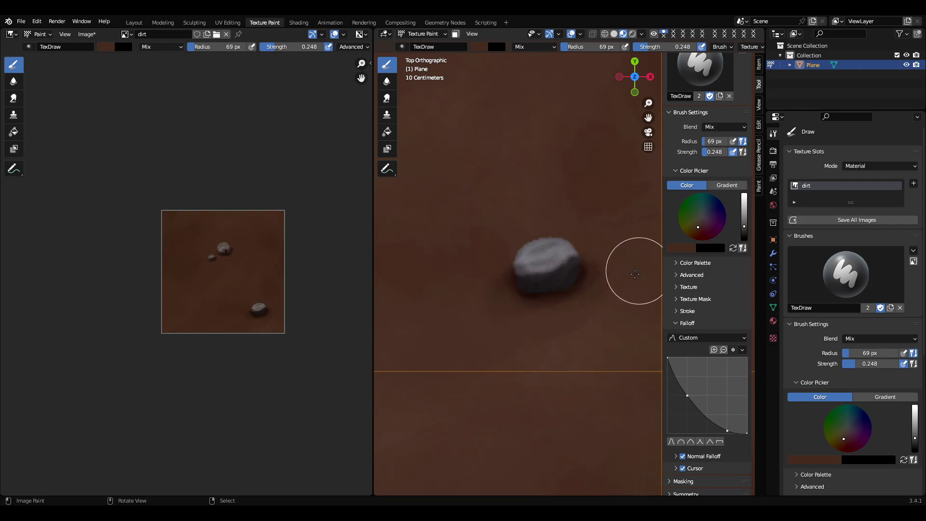
Check the stones and dirt across the repeated tiles, and switch to the Layout workspace
scroll(585, 304, "down", 8)
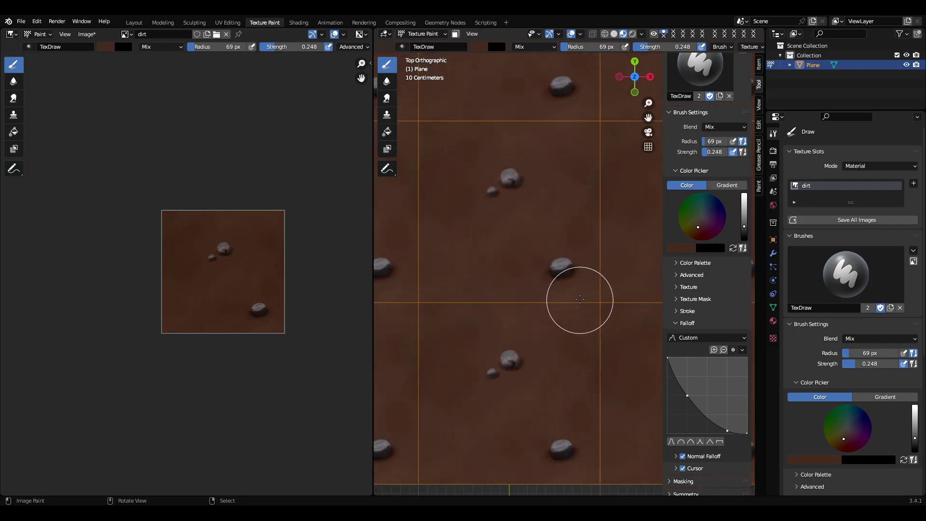
scroll(558, 252, "up", 8)
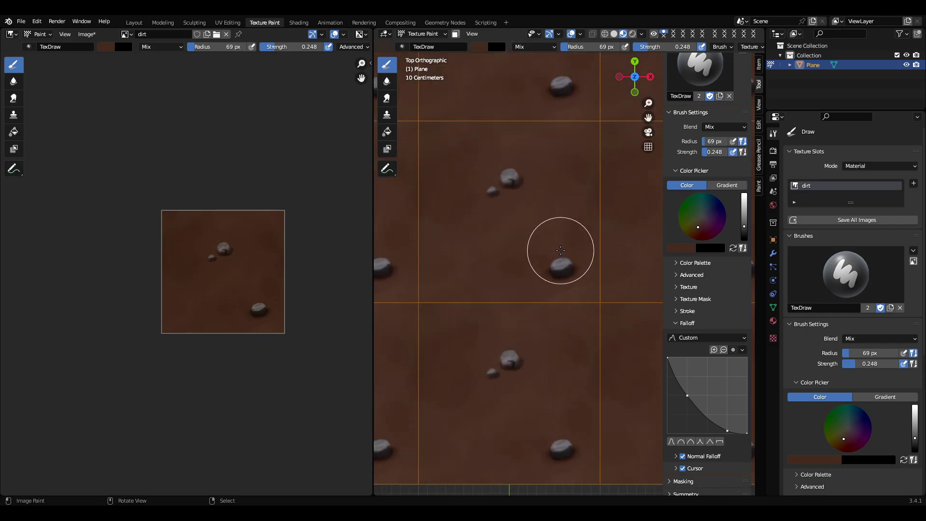
middle_click_drag(535, 242, 668, 287, "shift")
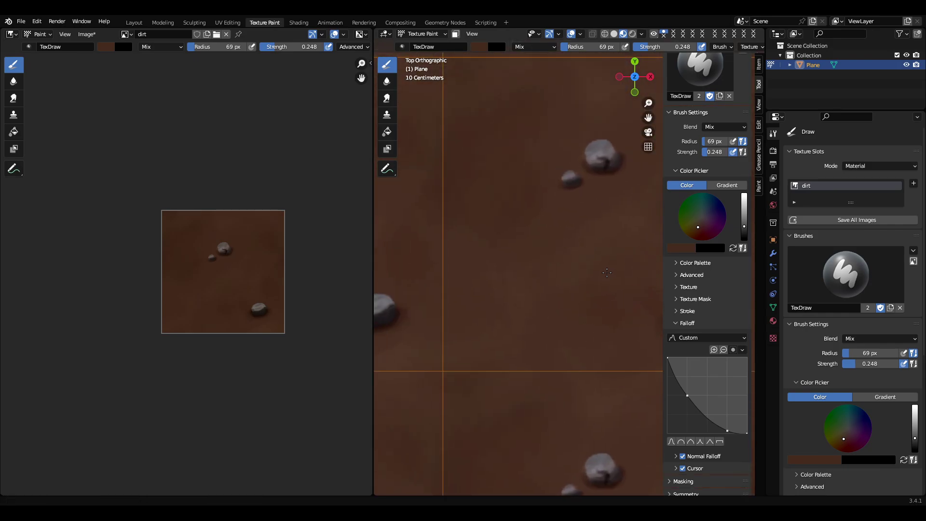
middle_click_drag(606, 275, 534, 283, "shift")
scroll(574, 289, "down", 4)
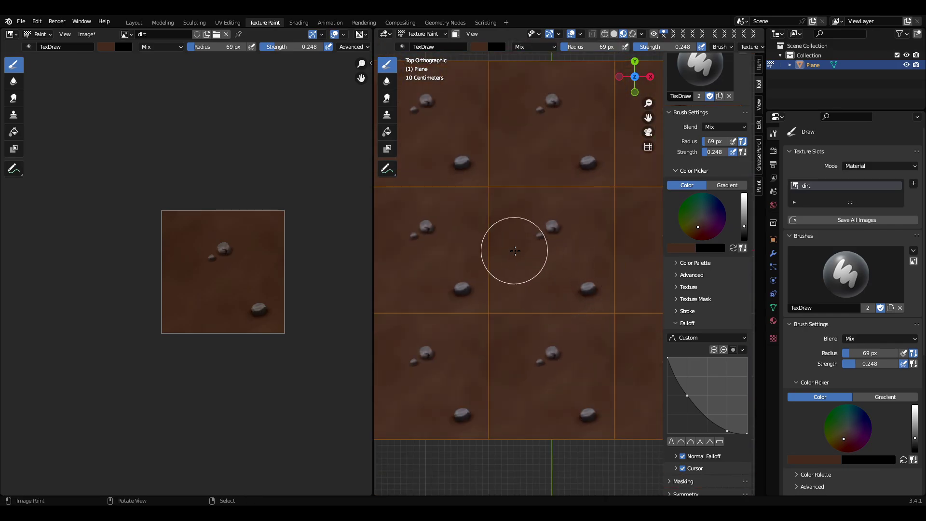
left_click(136, 23)
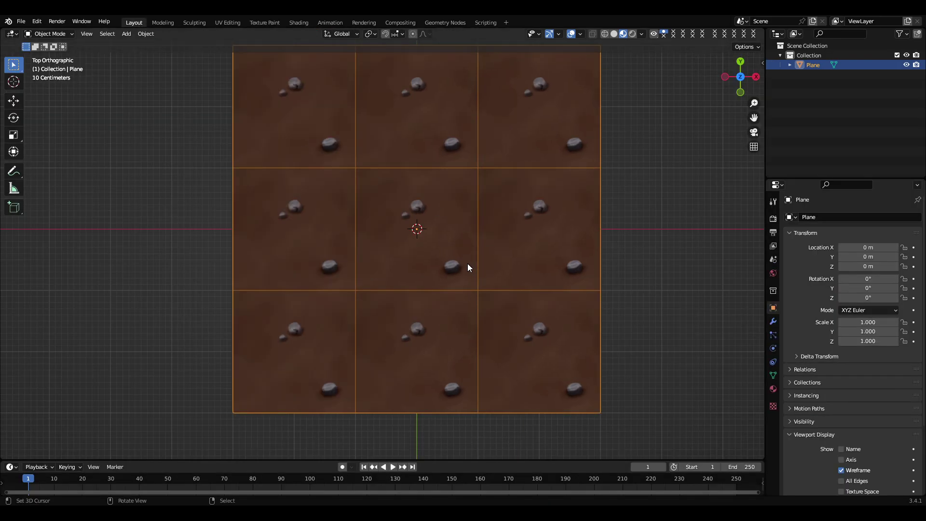
Examine the repeated stones and dirt across the tile grid from several angles and distances, and return to the top view
middle_click_drag(467, 267, 357, 240)
scroll(453, 249, "up", 5)
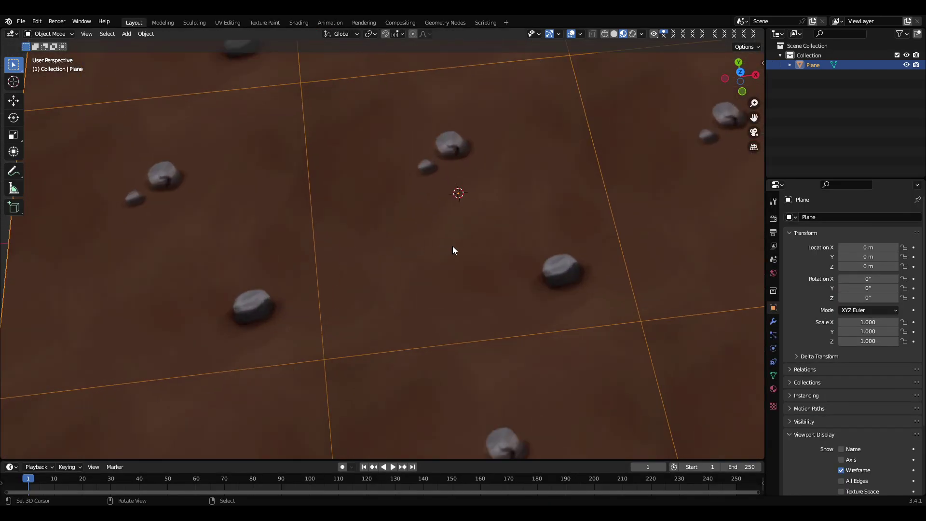
scroll(526, 244, "down", 6)
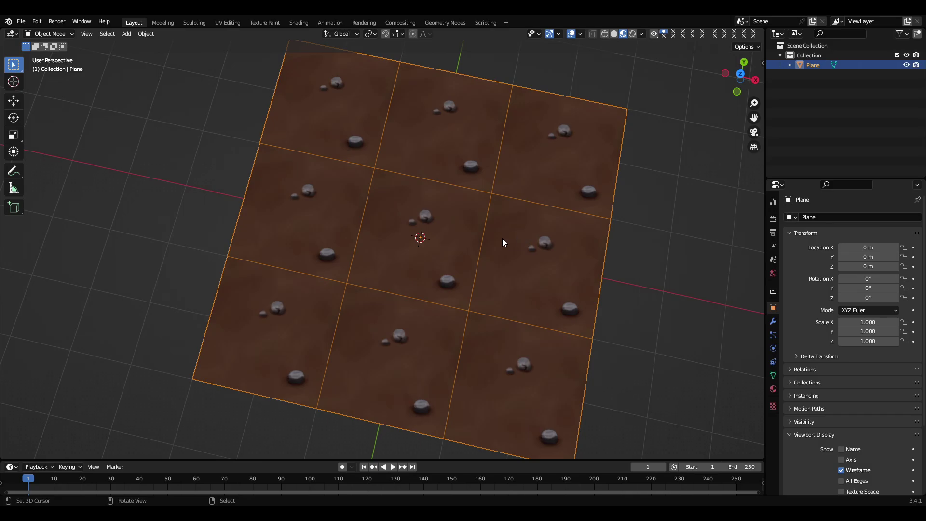
scroll(502, 238, "up", 2)
middle_click_drag(453, 247, 479, 247)
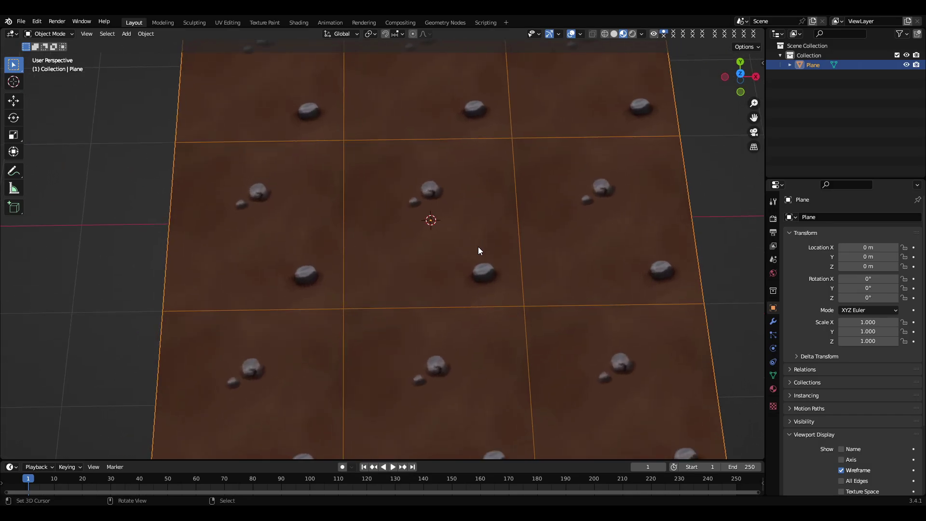
key("KP_7")
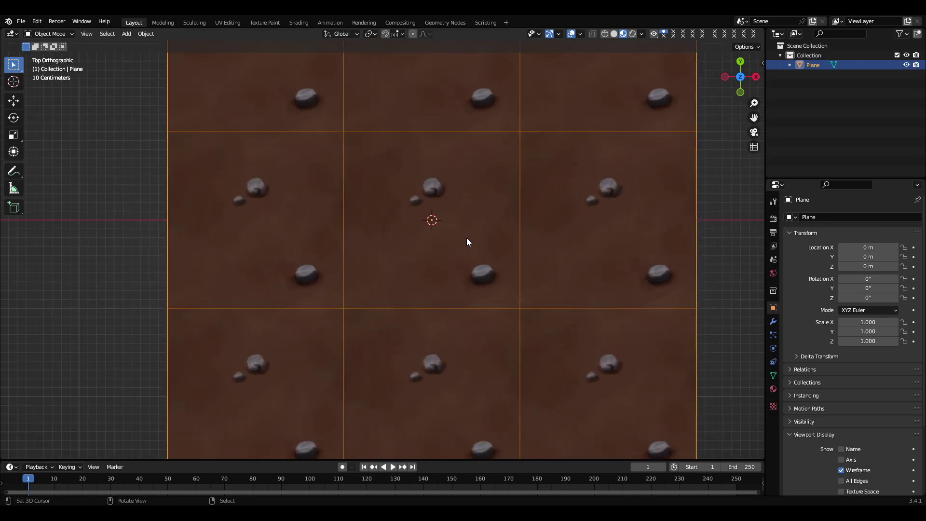
Return to the Texture Paint workspace and, at brush strength 1.000, cover the whole texture with flat brown and with dark olive grey
left_click(266, 23)
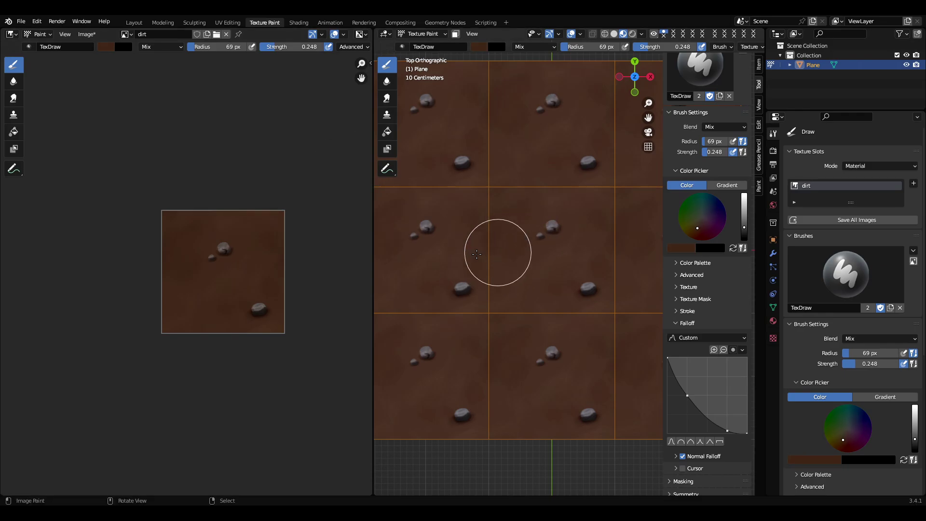
key("shift+f")
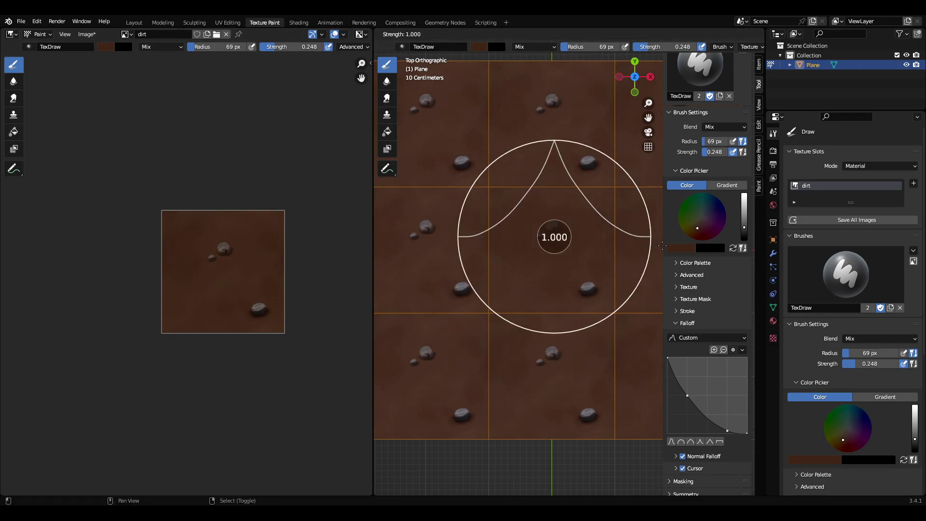
left_click(662, 246)
mouse_move(531, 244)
left_mouse_down()
mouse_move(588, 263)
mouse_move(561, 198)
mouse_move(630, 306)
left_mouse_up()
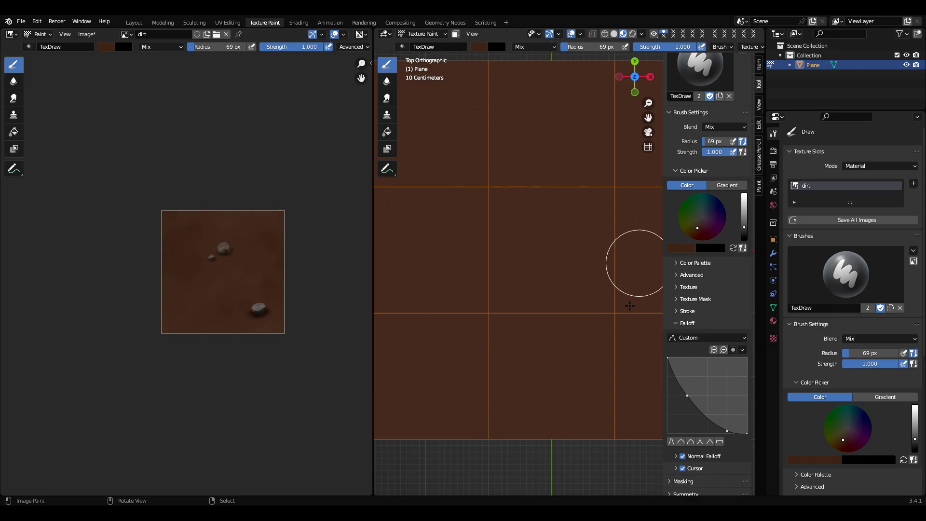
left_click(699, 220)
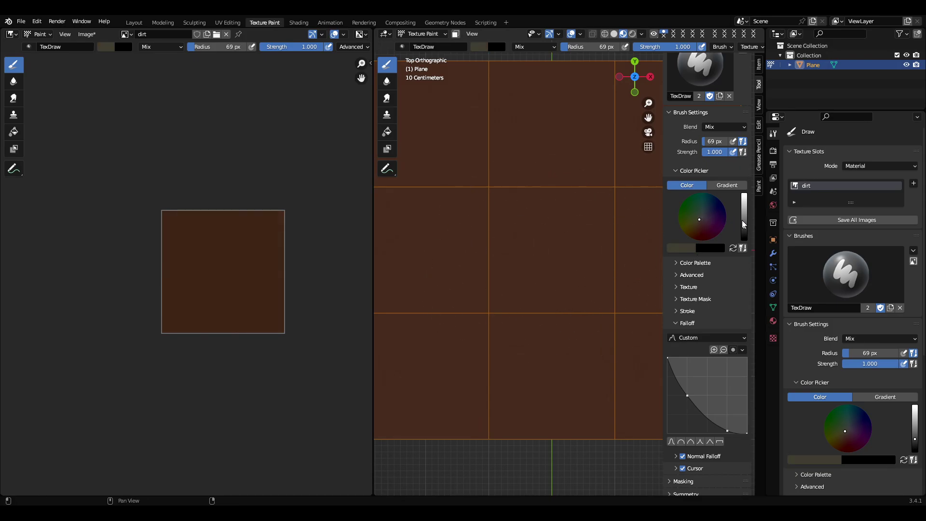
mouse_move(530, 227)
left_mouse_down()
mouse_move(535, 201)
mouse_move(360, 302)
mouse_move(631, 311)
left_mouse_up()
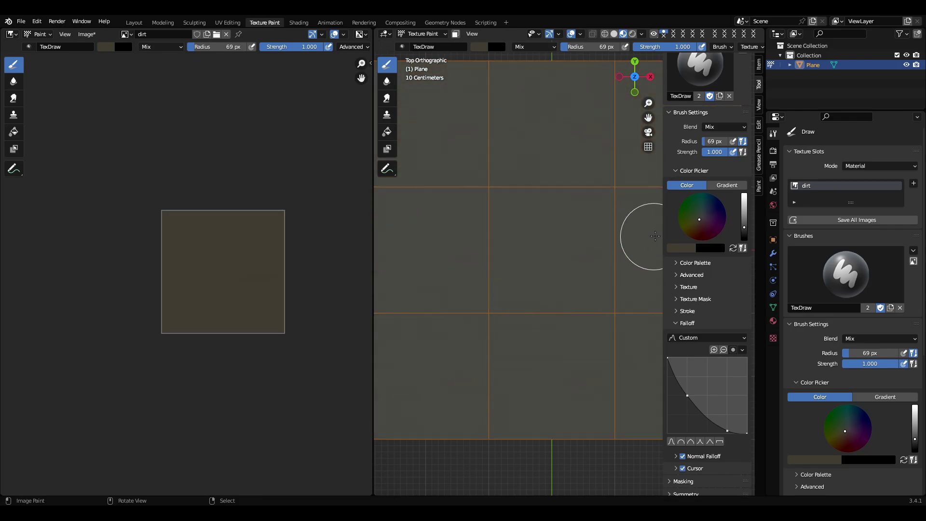
Darken the olive-grey brush color and reduce the brush radius to 5 px for drawing thin mortar lines
left_click_drag(744, 236, 744, 230)
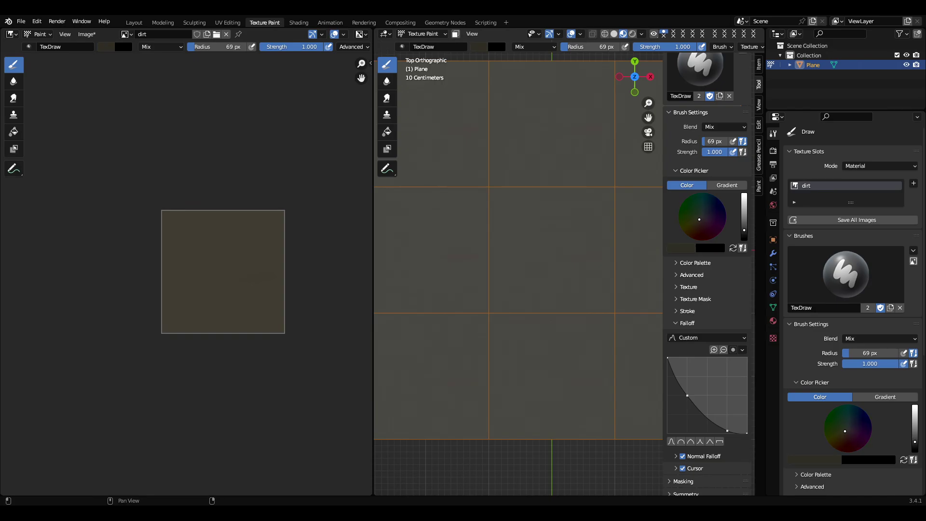
key("f")
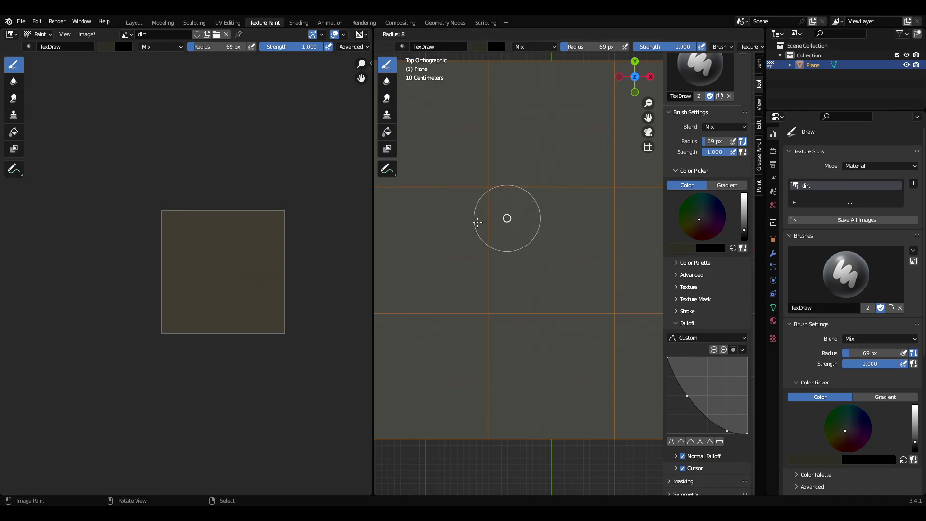
left_click(477, 222)
middle_click_drag(524, 223, 466, 221, "shift")
key("f")
left_click(466, 219)
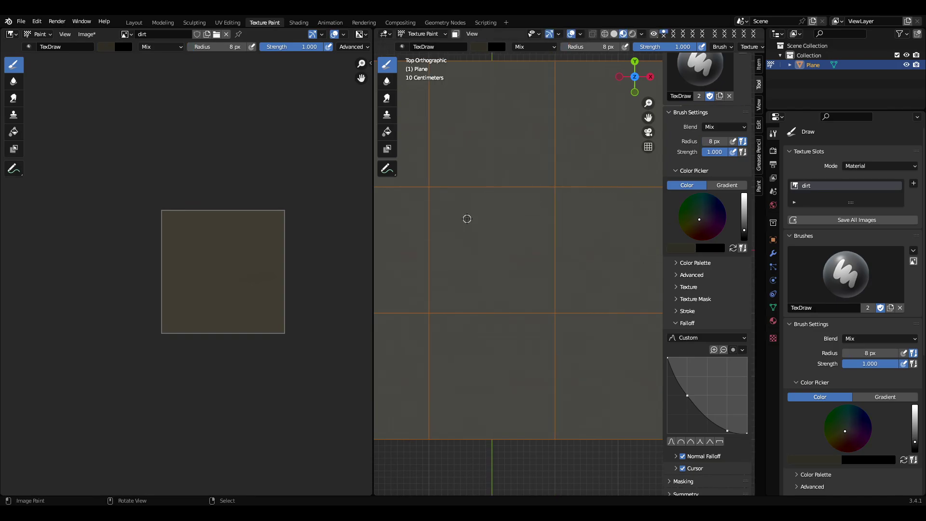
key("f")
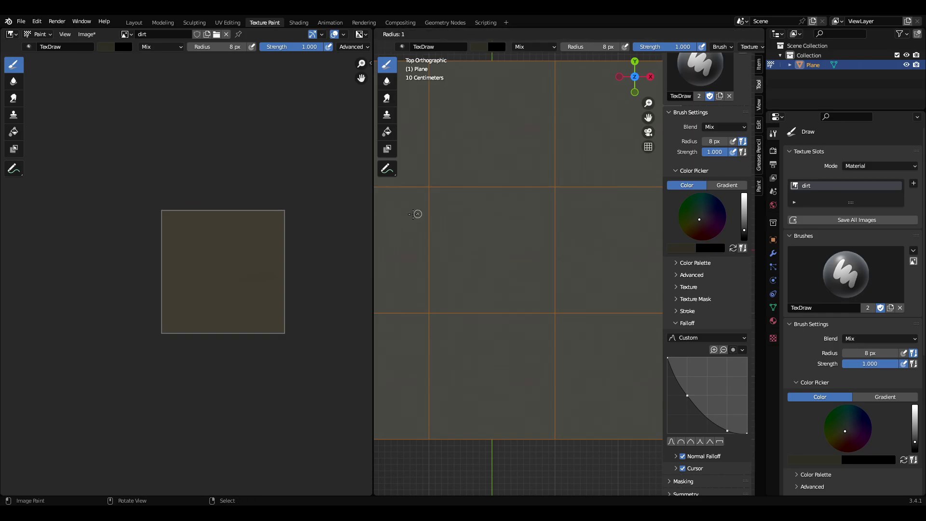
left_click(418, 214)
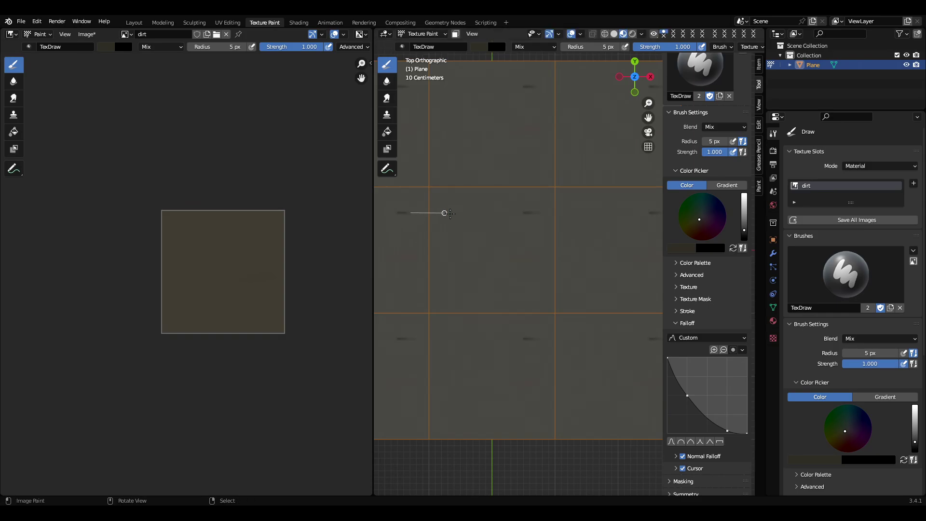
Paint four slightly wavy horizontal mortar lines across the tile and staggered vertical joints between them to form rows of bricks
left_click_drag(450, 213, 511, 213)
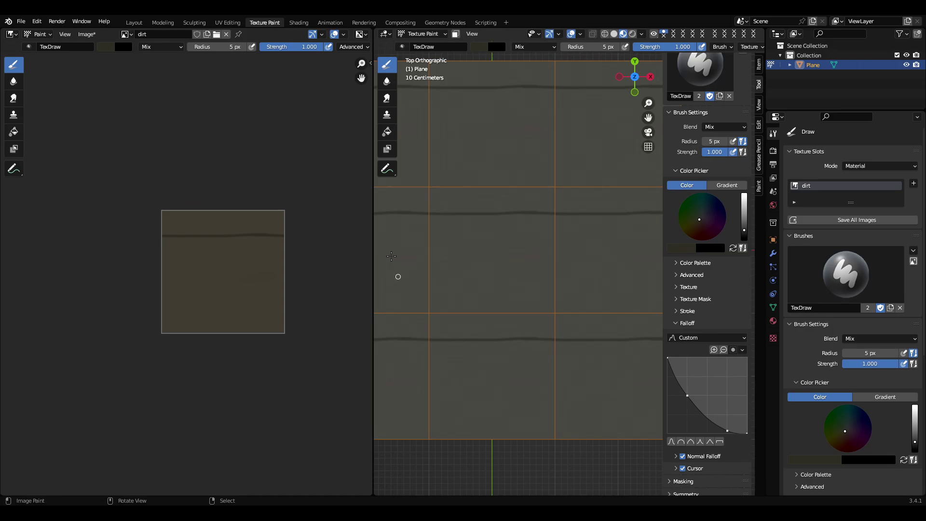
left_click_drag(456, 246, 547, 245)
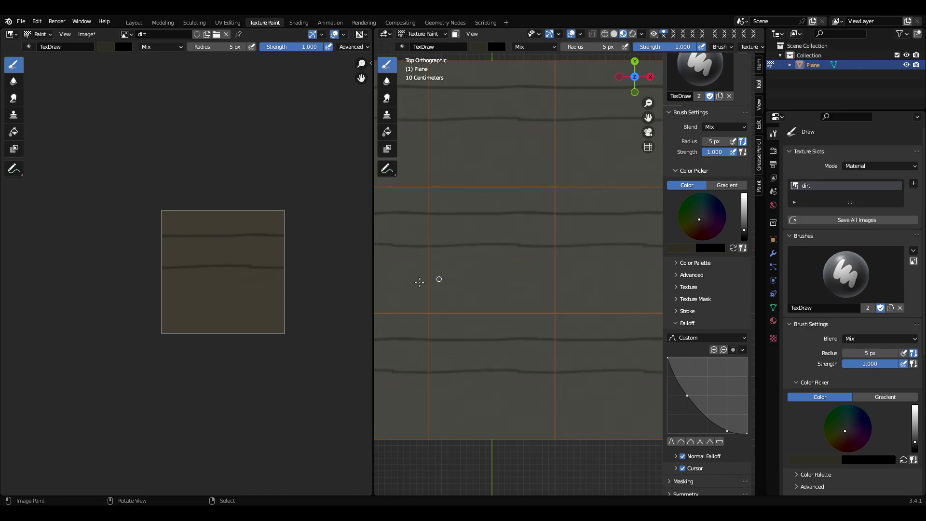
left_click_drag(436, 275, 492, 276)
left_click_drag(498, 275, 531, 274)
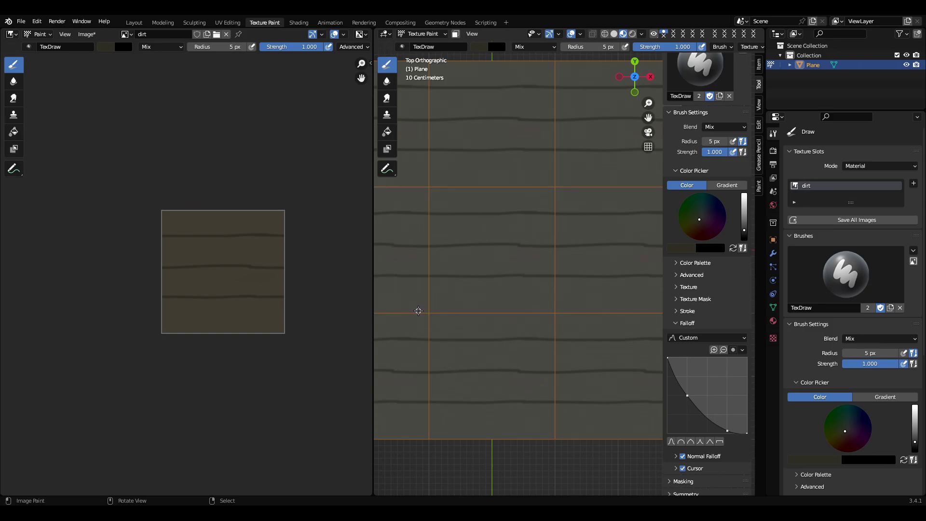
left_click_drag(418, 311, 599, 310)
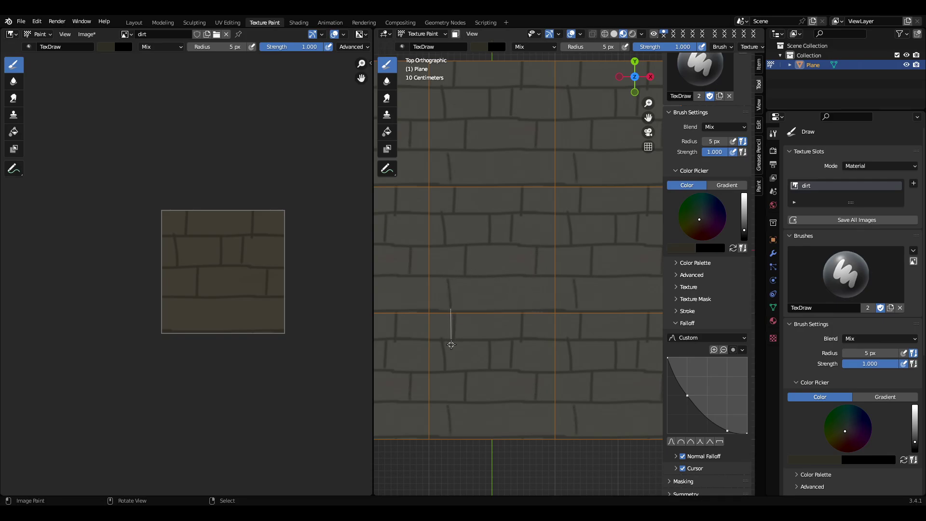
Paint the remaining thin vertical joints in the bottom brick row with the 5 px brush
scroll(486, 297, "up", 4)
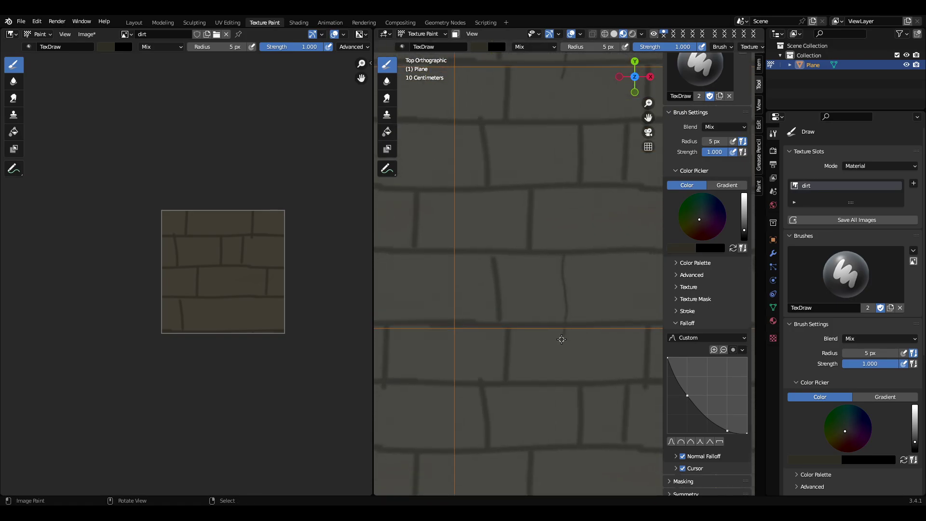
key("f")
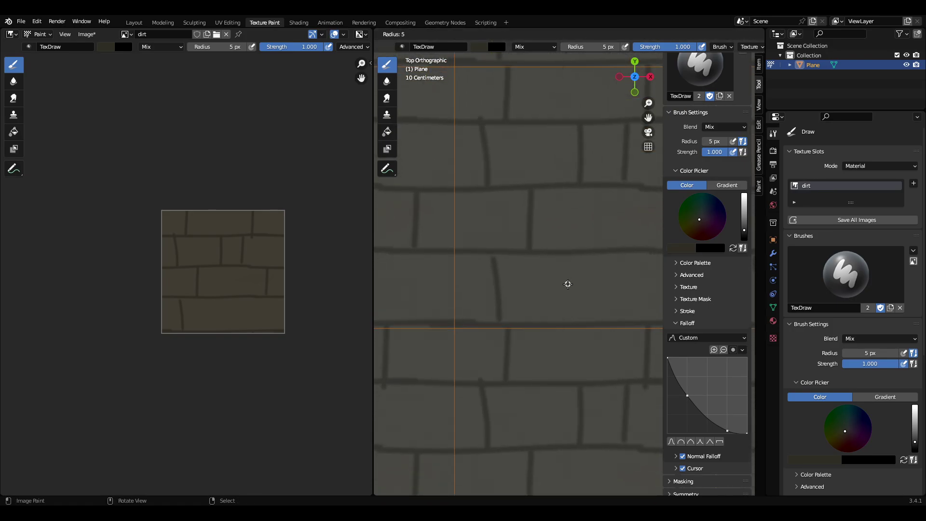
left_click(568, 284)
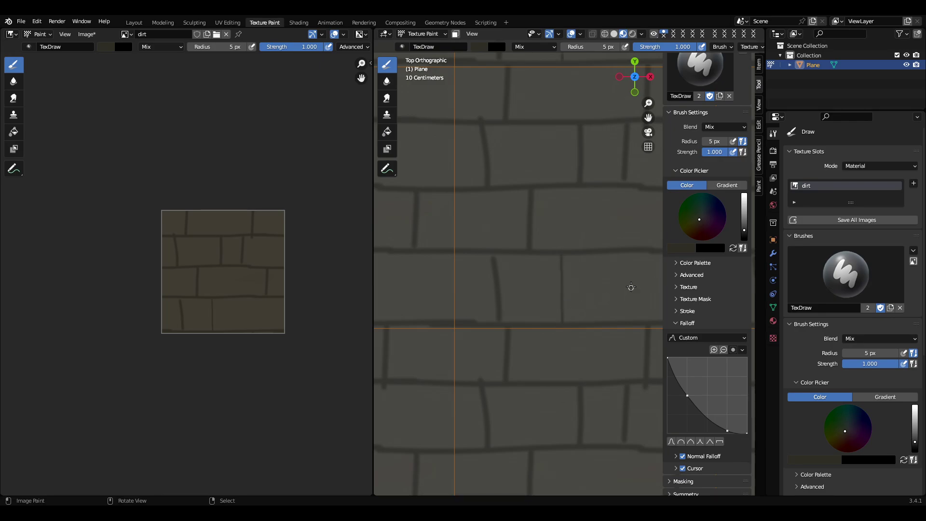
middle_click_drag(630, 287, 507, 272, "shift")
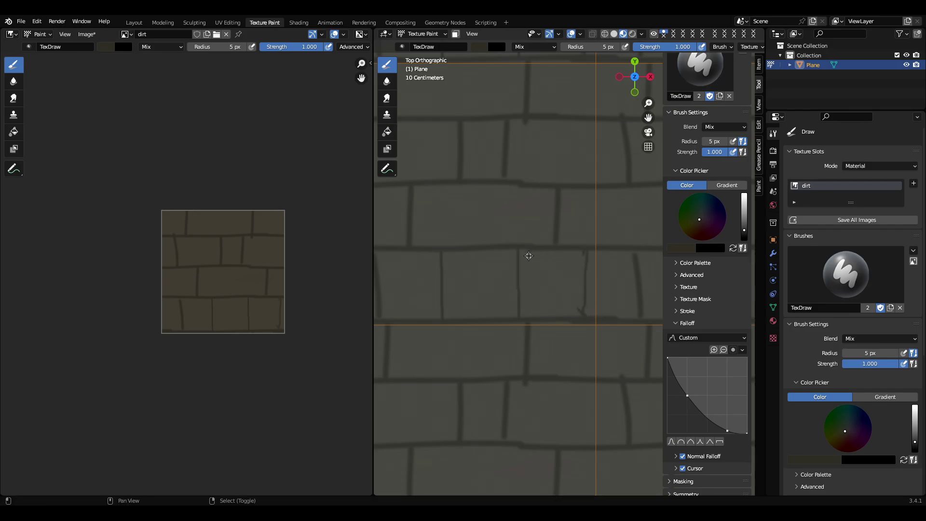
Set the brush strength to 0.473 and radius to 16 px, and thicken the vertical joints and round the brick corners in the lower two rows
key("shift+f")
left_click(476, 256)
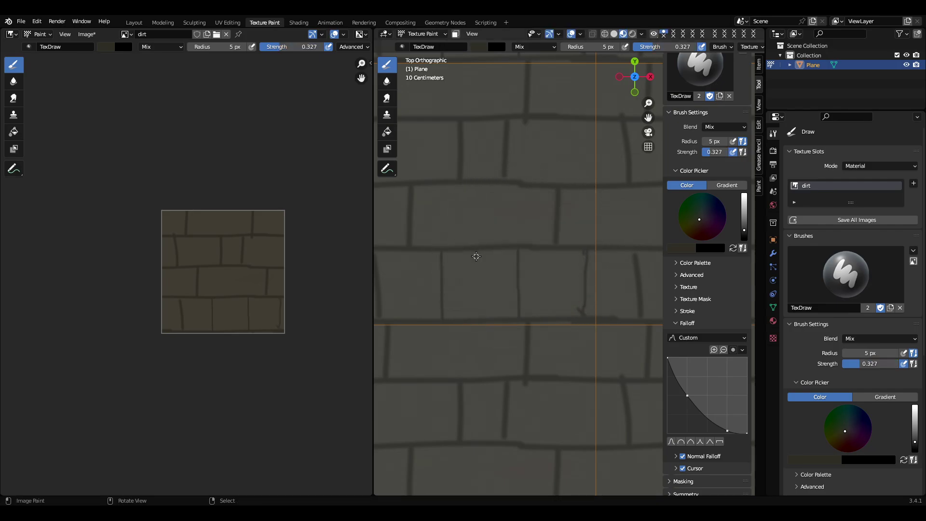
key("f")
left_click(481, 256)
key("f")
left_click(477, 258)
scroll(515, 256, "up", 3)
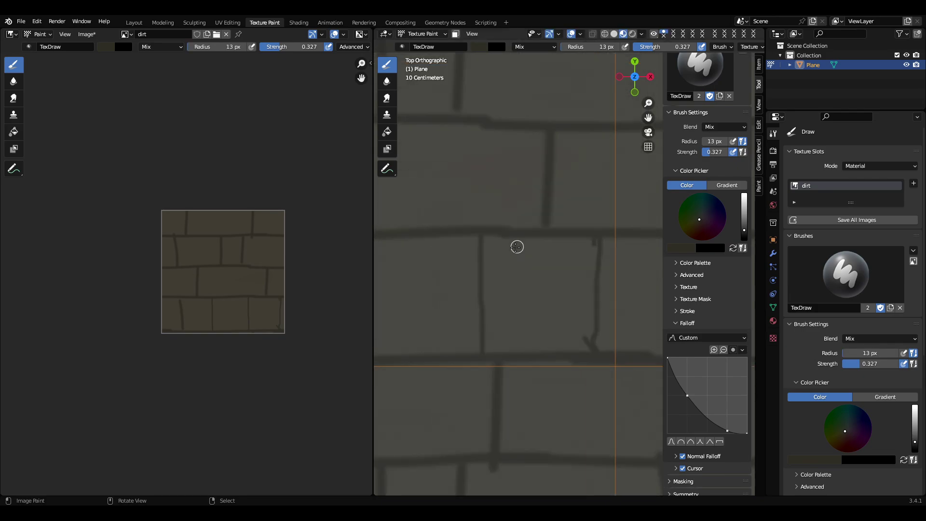
scroll(517, 247, "up", 1)
key("f")
left_click(471, 223)
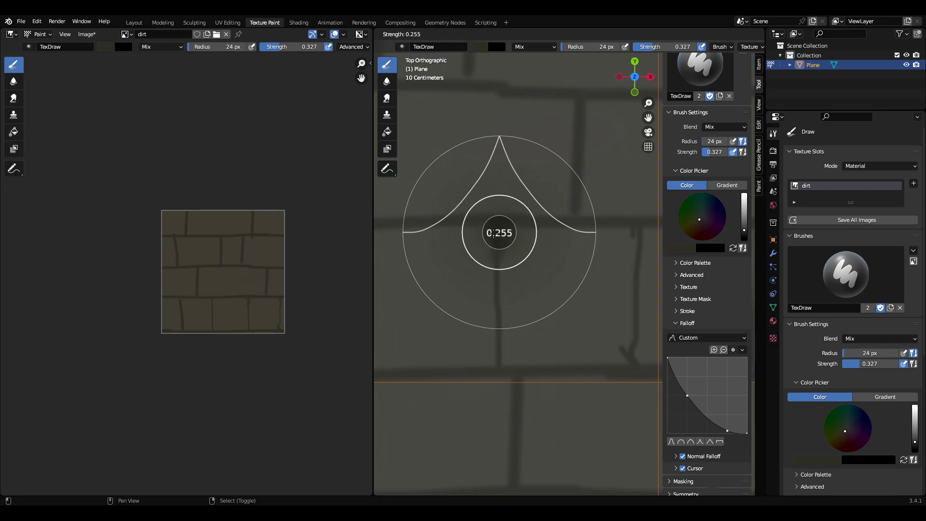
left_click(511, 234)
key("bracketleft")
key("bracketleft")
key("bracketleft")
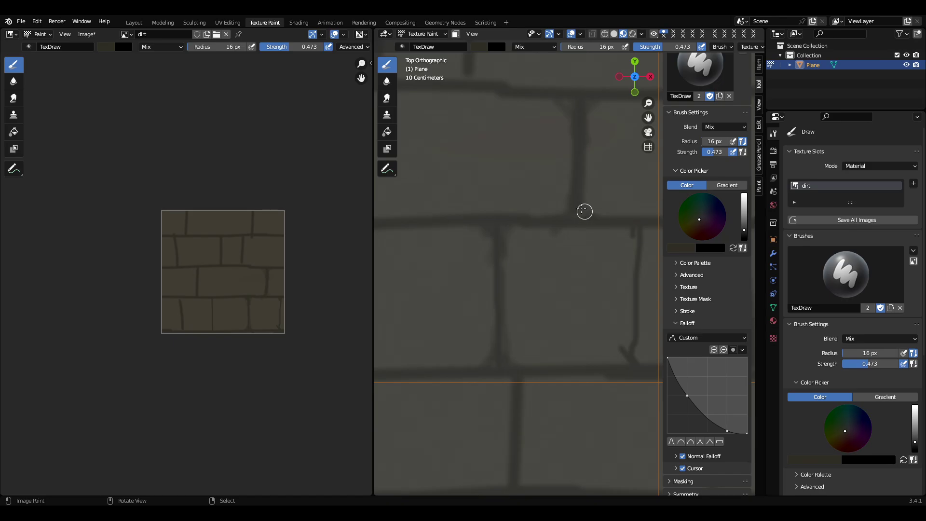
middle_click_drag(575, 107, 469, 138, "shift")
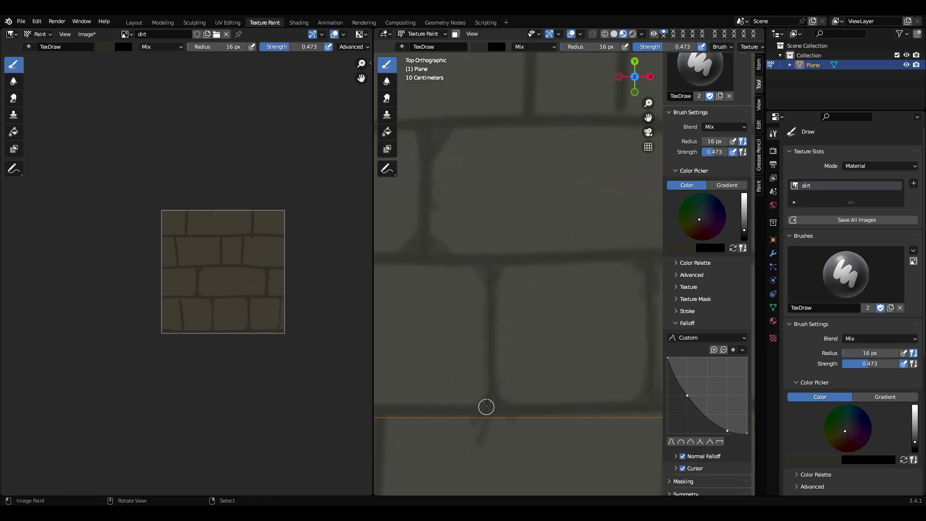
Set the brush radius to 23 px, and widen the vertical joints and round the brick corners in the upper two rows
middle_click_drag(431, 294, 586, 294, "shift")
middle_click_drag(566, 147, 554, 361, "shift")
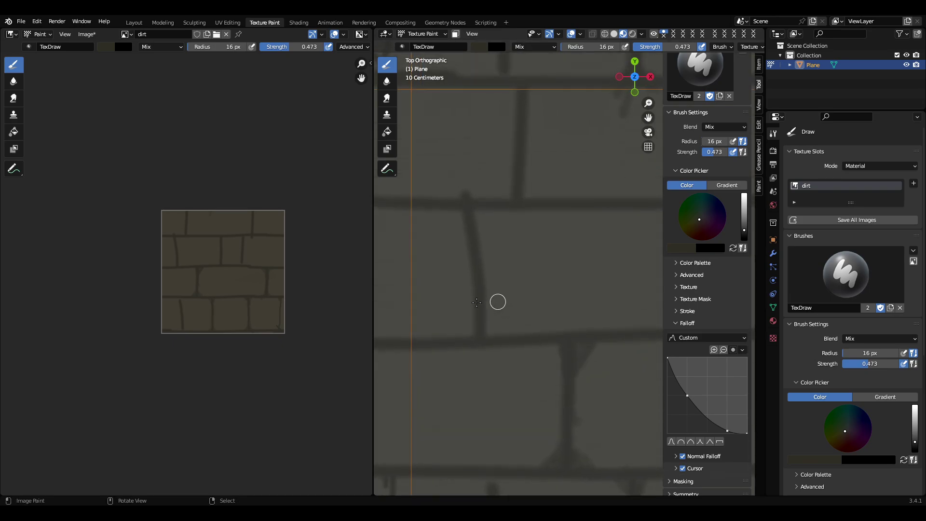
key("f")
left_click(496, 207)
left_click_drag(487, 207, 478, 242)
mouse_move(471, 205)
left_mouse_down()
mouse_move(478, 329)
mouse_move(491, 332)
mouse_move(483, 334)
left_mouse_up()
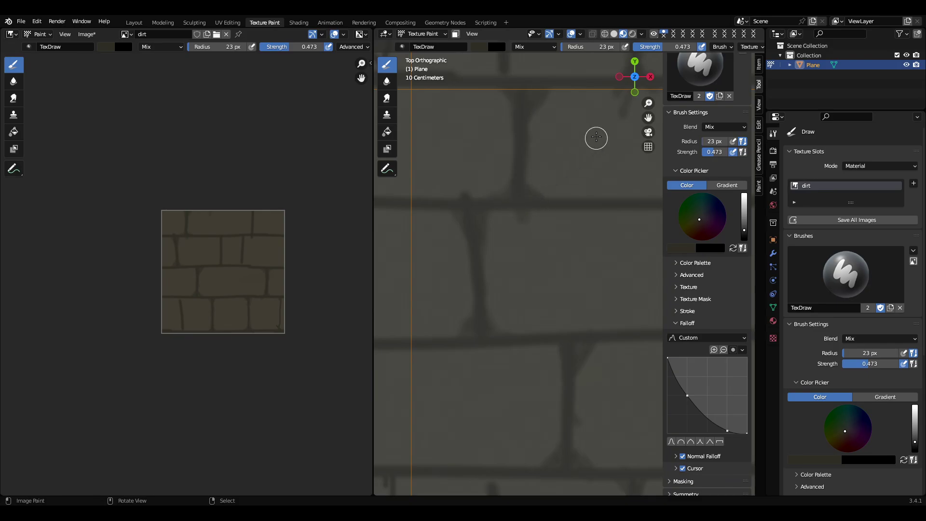
middle_click_drag(596, 137, 345, 197, "shift")
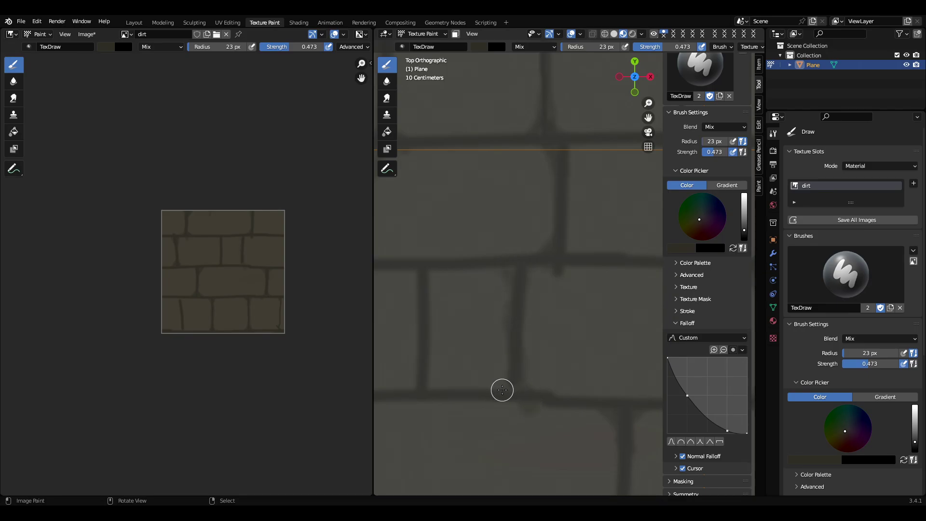
left_click_drag(432, 279, 422, 304)
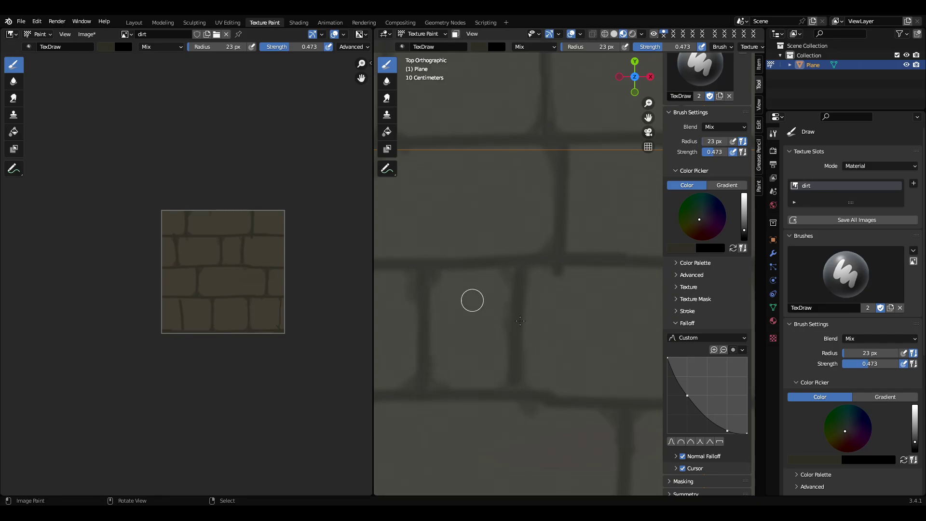
Thicken the bottom row's vertical joints near the tile's side edge and round the adjoining brick corners at radius 23 px
scroll(572, 341, "down", 4)
scroll(472, 253, "up", 6)
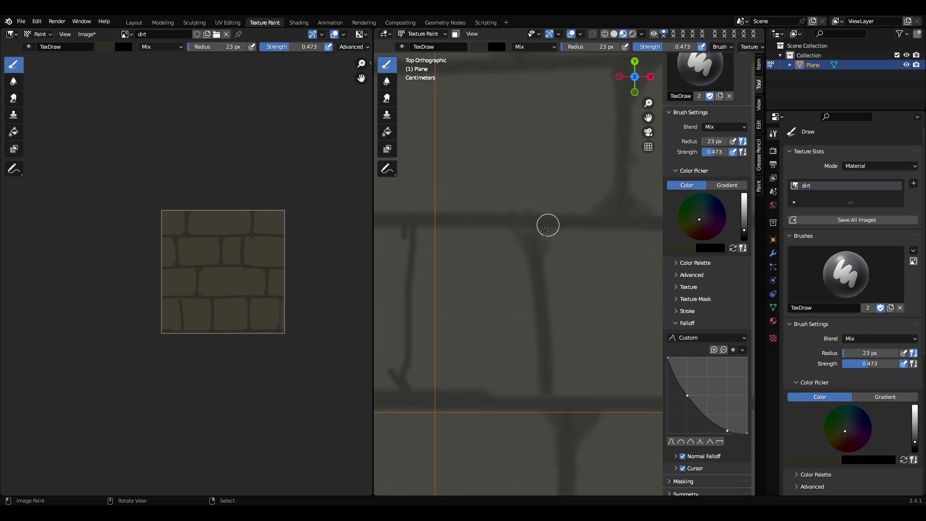
middle_click_drag(462, 244, 559, 244, "shift")
mouse_move(495, 219)
left_mouse_down()
mouse_move(508, 247)
mouse_move(488, 368)
mouse_move(505, 277)
left_mouse_up()
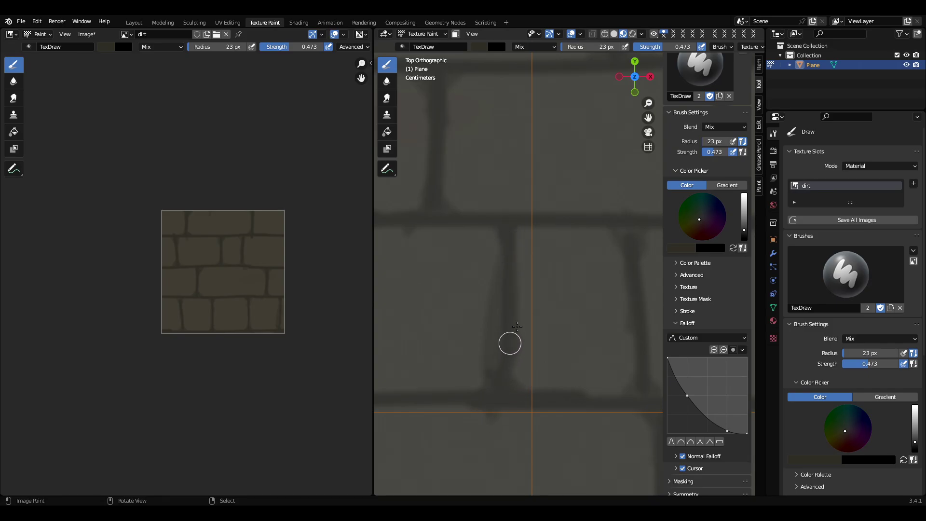
scroll(512, 317, "down", 3)
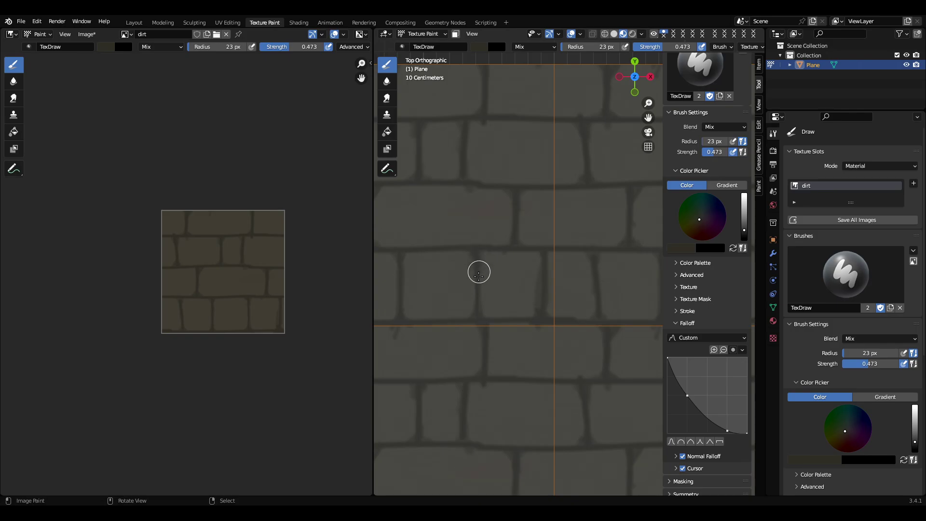
scroll(478, 264, "up", 4)
middle_click_drag(581, 248, 576, 246, "shift")
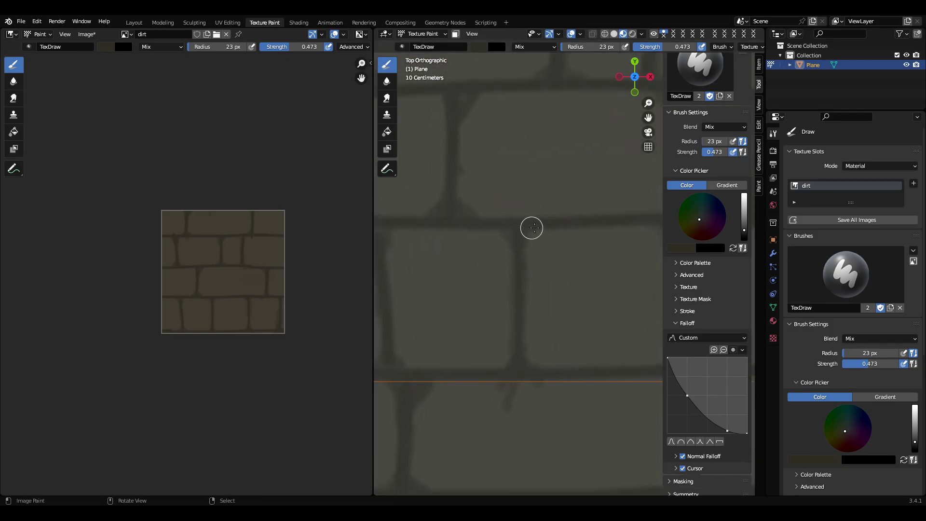
Set the brush radius to 14 px and its blend mode to Multiply at the joint between the bottom and top brick rows
middle_click_drag(449, 236, 594, 234, "shift")
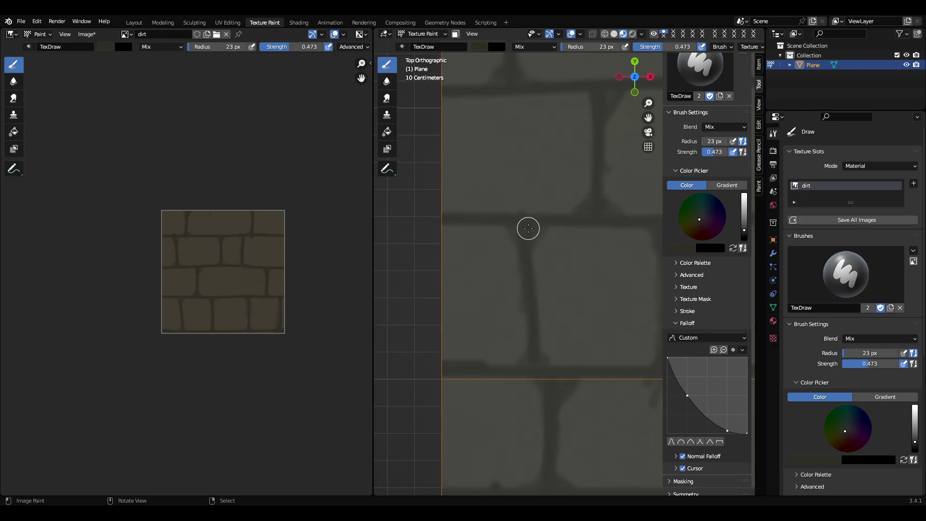
scroll(528, 228, "down", 10)
middle_click_drag(639, 258, 476, 211, "shift")
scroll(493, 256, "up", 7)
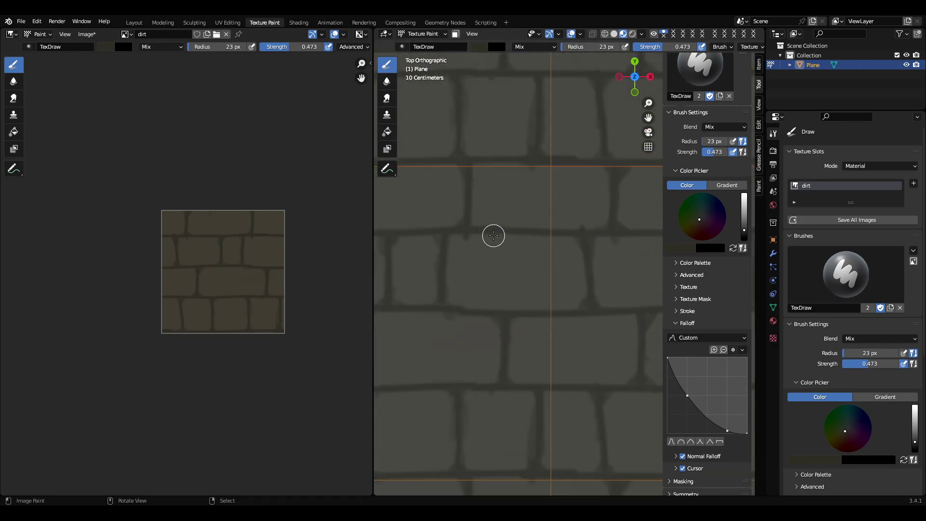
scroll(494, 235, "up", 4, "shift")
scroll(490, 224, "up", 2)
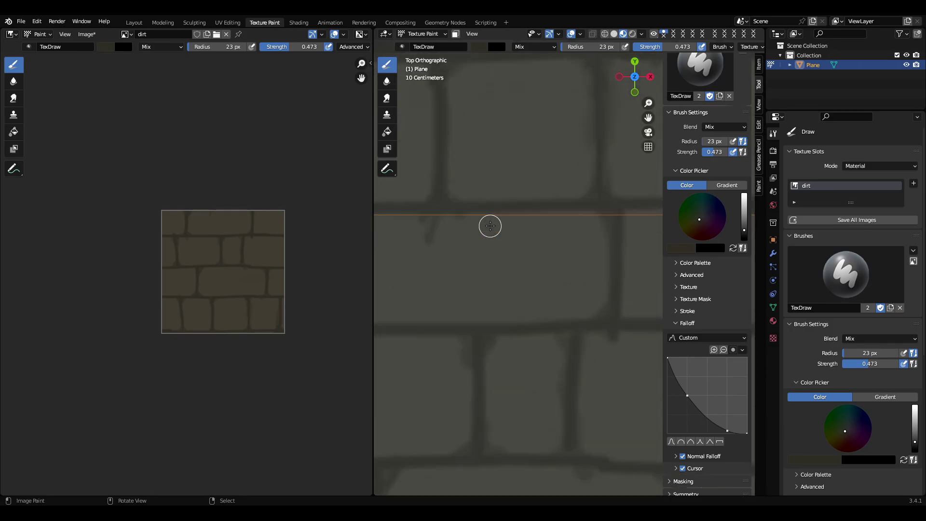
scroll(488, 225, "up", 2)
middle_click_drag(423, 199, 487, 209, "shift")
key("f")
left_click(483, 211)
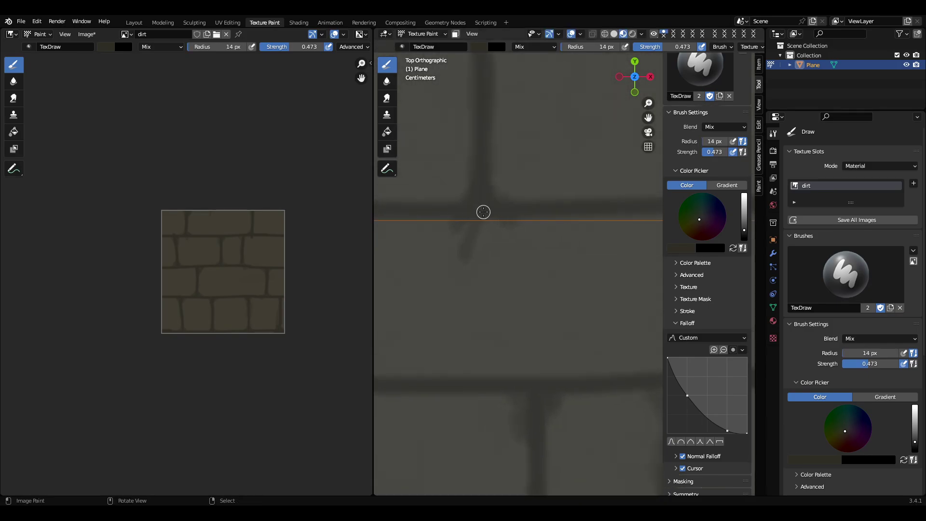
right_click(483, 212)
left_click(444, 199)
left_click(424, 238)
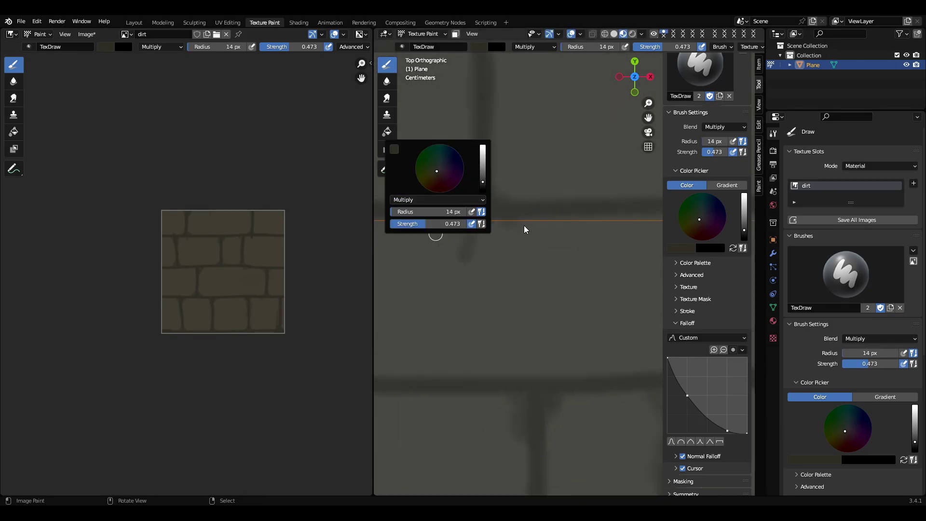
Set the Multiply brush to radius 15 px and strength 0.133, testing it on the joint junction at the tile seam
key("shift+f")
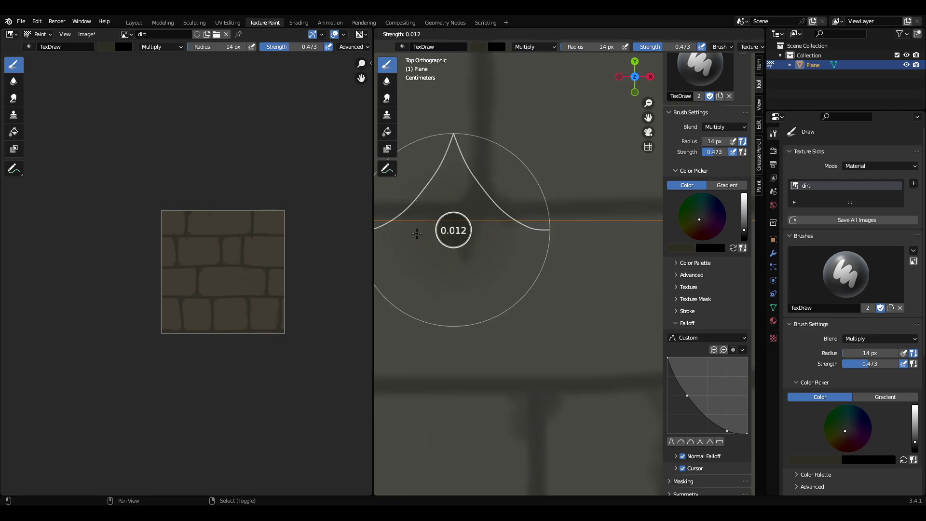
left_click(418, 234)
key("f")
left_click(426, 210)
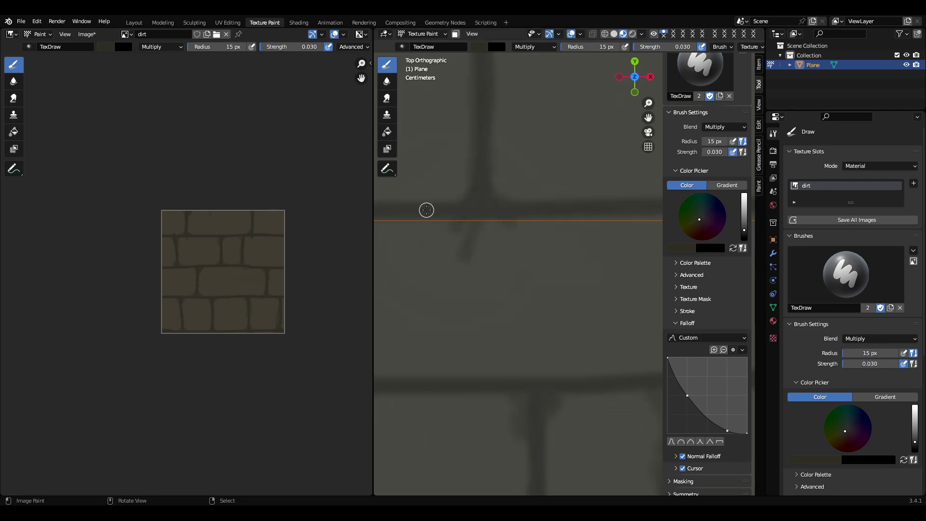
key("shift+f")
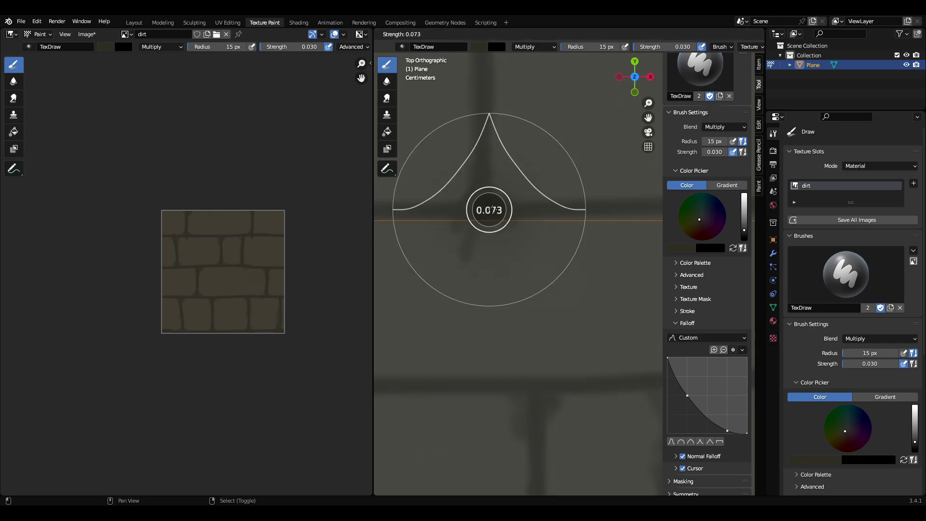
left_click(487, 211)
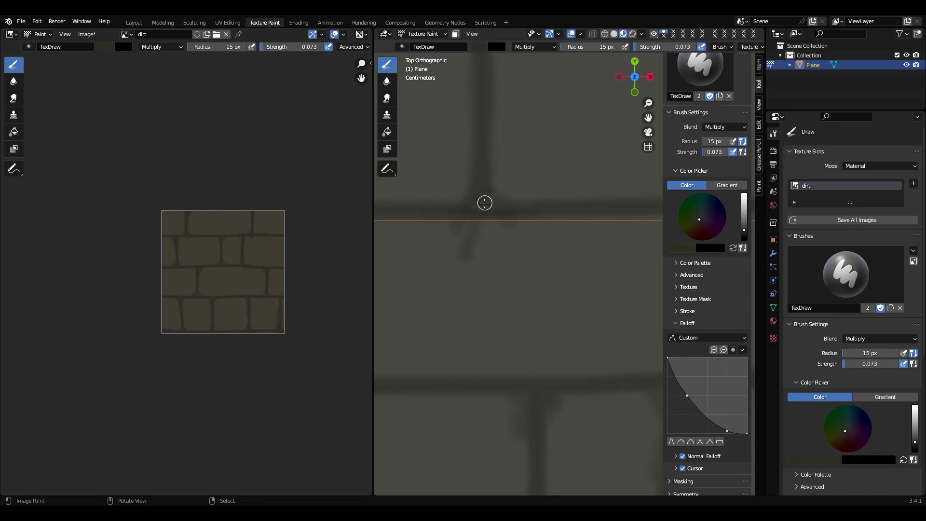
key("shift+f")
left_click(489, 90)
middle_click_drag(480, 198, 528, 209, "shift")
middle_click_drag(425, 216, 486, 209, "shift")
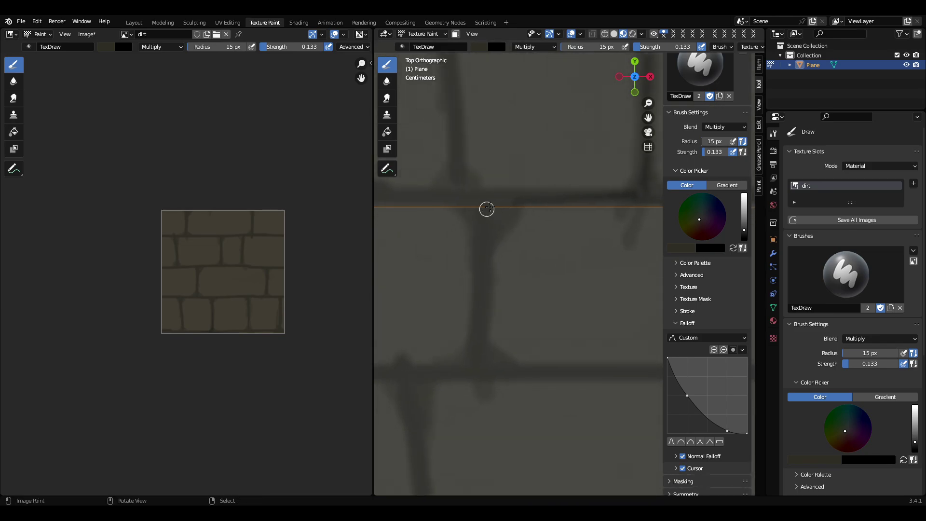
Set the brush radius to 24 px and darken the first vertical joints of the top and second brick rows
key("f")
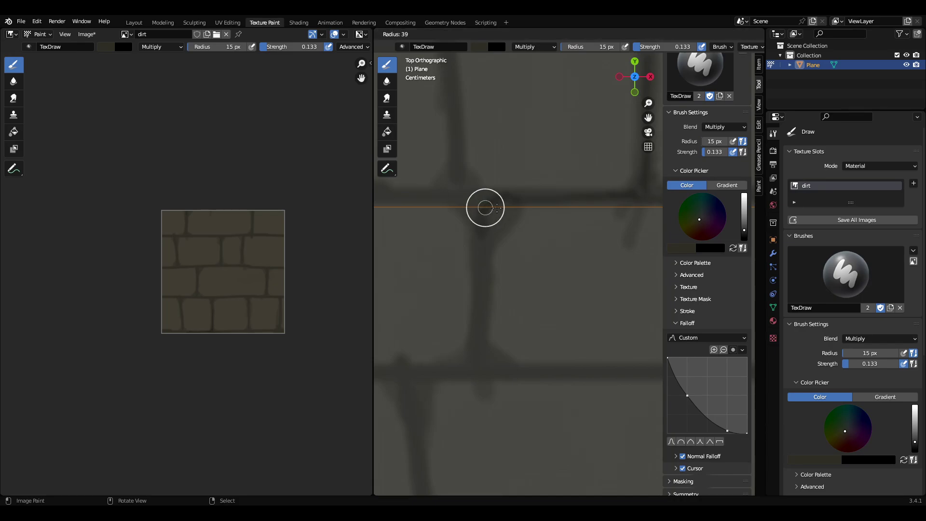
left_click(482, 208)
key("f")
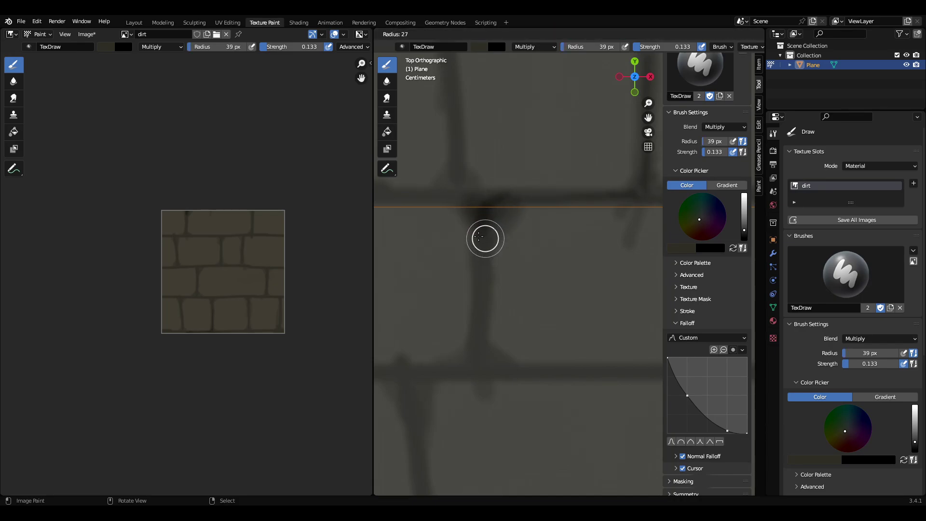
left_click(485, 227)
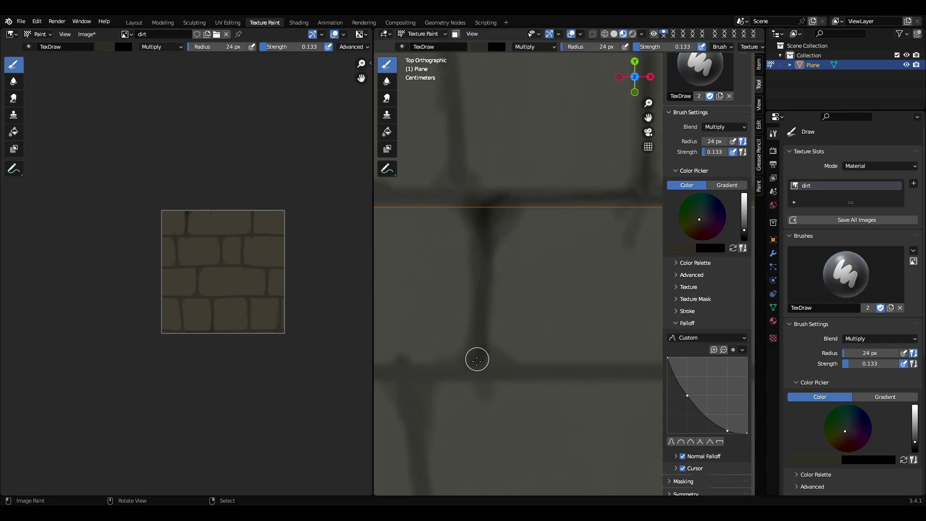
middle_click_drag(452, 368, 552, 283, "shift")
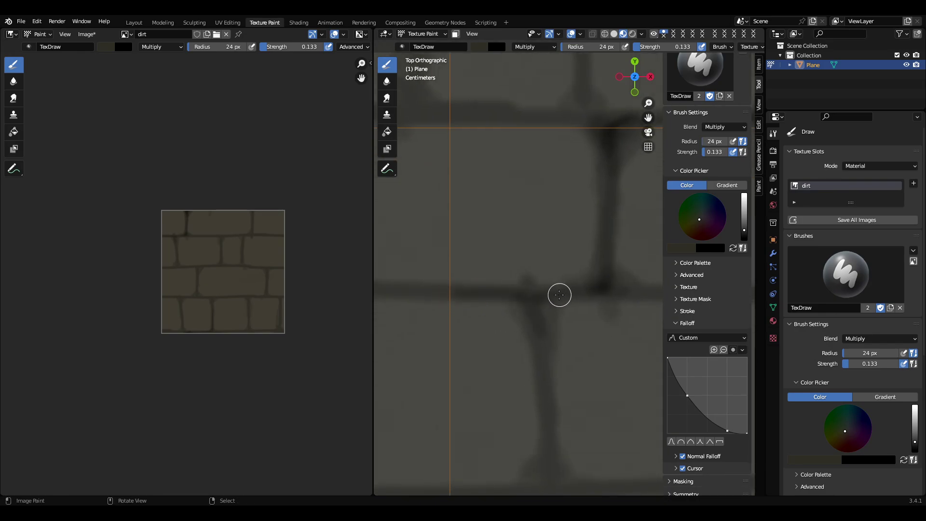
middle_click_drag(545, 376, 471, 260, "shift")
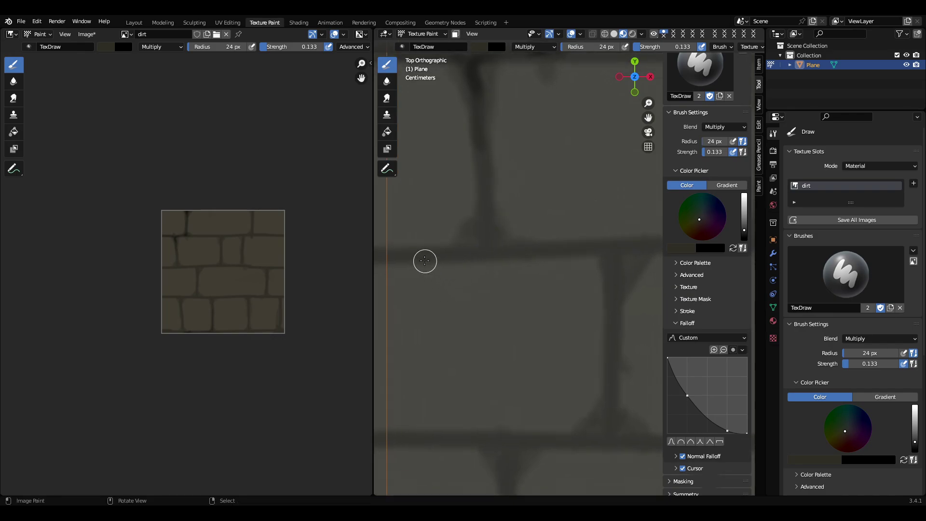
Darken the foot of the second row's first joint, the horizontal joint beneath it and the third row's first vertical joint
left_click_drag(483, 143, 485, 211)
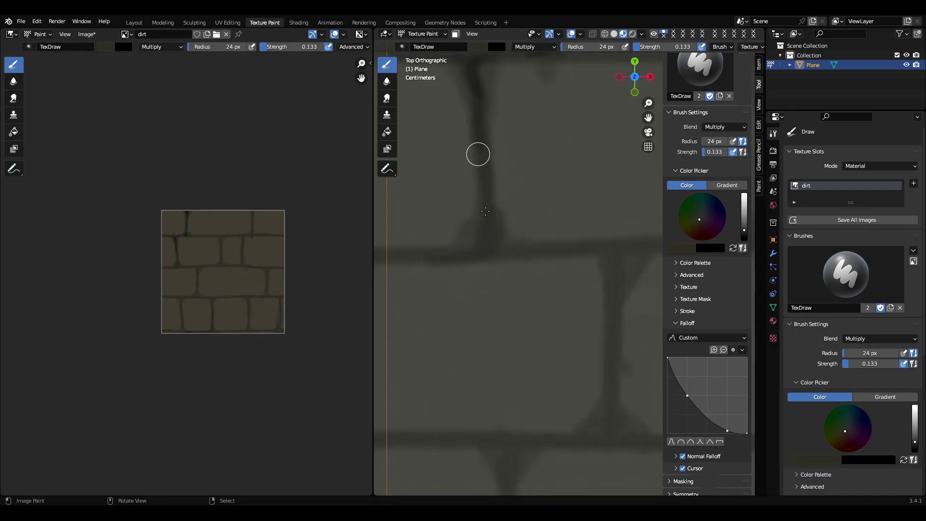
mouse_move(490, 251)
left_mouse_down()
mouse_move(576, 252)
mouse_move(615, 278)
mouse_move(612, 289)
left_mouse_up()
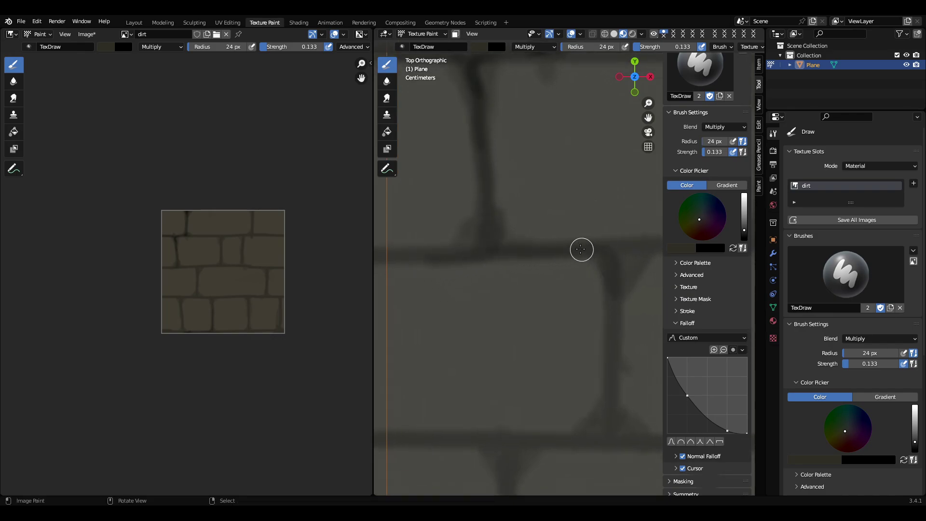
mouse_move(582, 249)
left_mouse_down()
mouse_move(612, 273)
mouse_move(630, 264)
mouse_move(610, 321)
left_mouse_up()
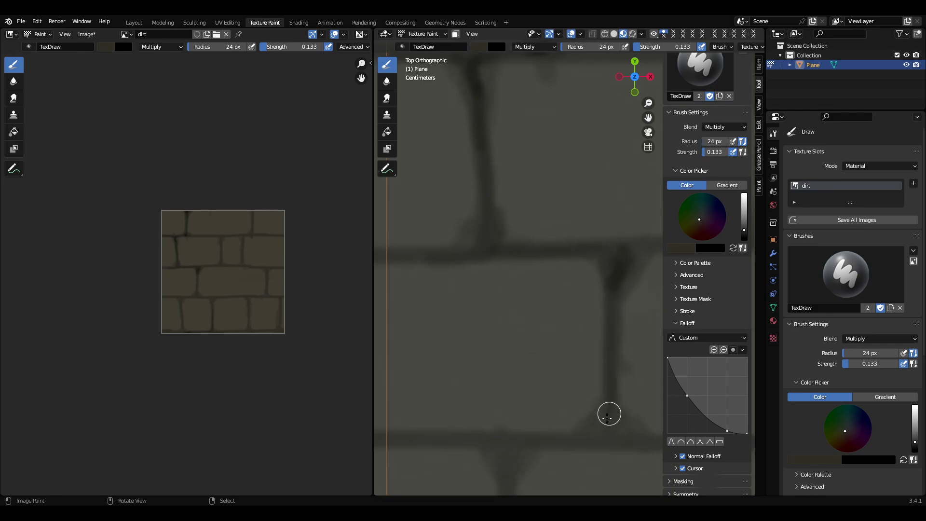
left_click_drag(606, 418, 613, 435)
Darken the horizontal joint between the third and bottom rows and the bottom row's first vertical joint
mouse_move(571, 409)
middle_mouse_down("shift")
mouse_move(558, 273)
mouse_move(546, 268)
middle_mouse_up("shift")
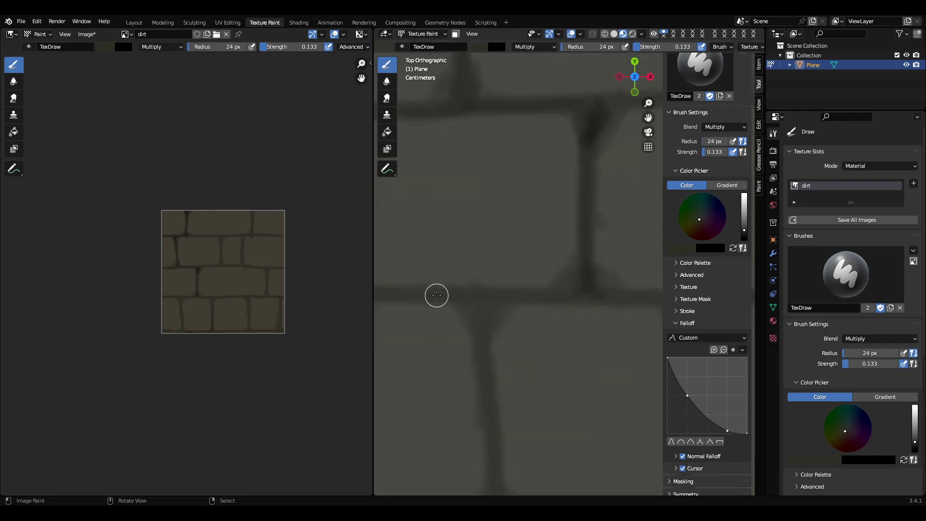
left_click_drag(436, 296, 590, 304)
mouse_move(458, 304)
left_mouse_down()
mouse_move(483, 318)
mouse_move(477, 298)
mouse_move(586, 298)
left_mouse_up()
Darken the bottom row's second and third vertical joints and the horizontal joints meeting them
mouse_move(601, 295)
middle_mouse_down("shift")
mouse_move(533, 285)
mouse_move(670, 283)
middle_mouse_up("shift")
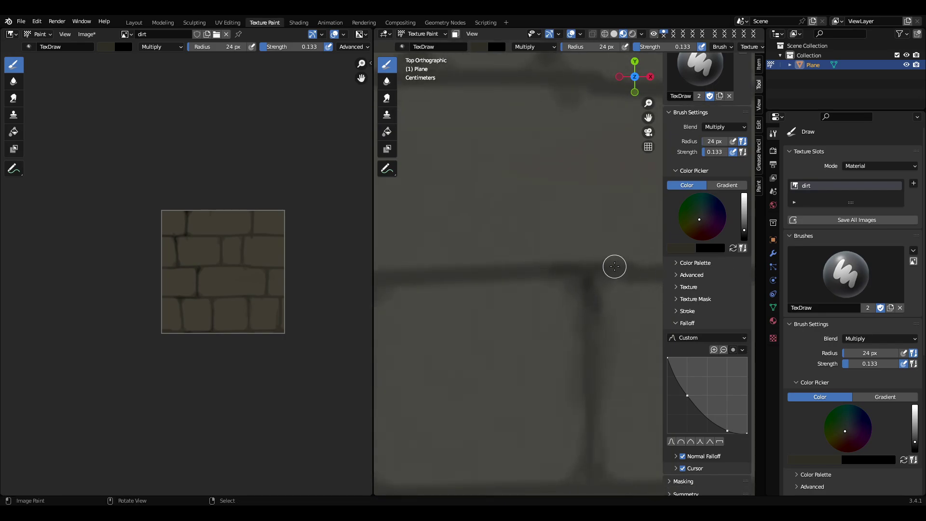
middle_click_drag(556, 266, 615, 260, "shift")
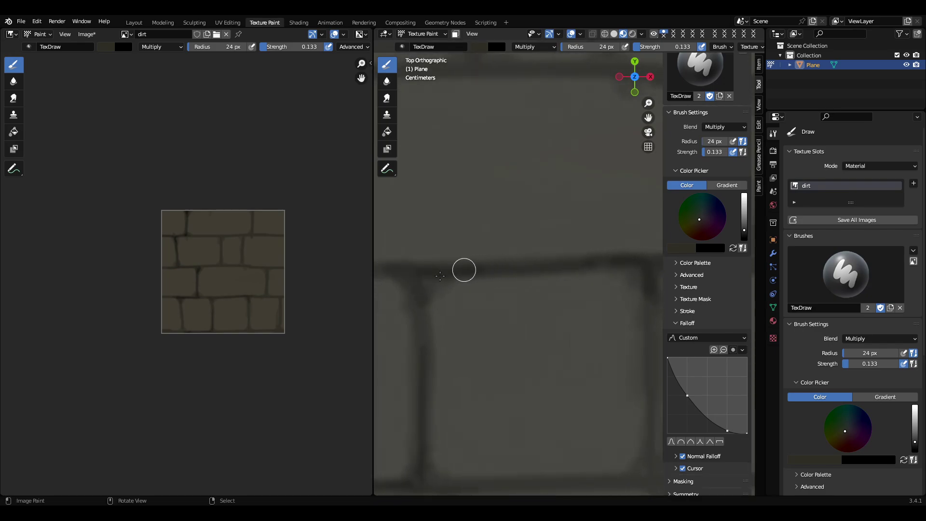
middle_click_drag(437, 492, 448, 353, "shift")
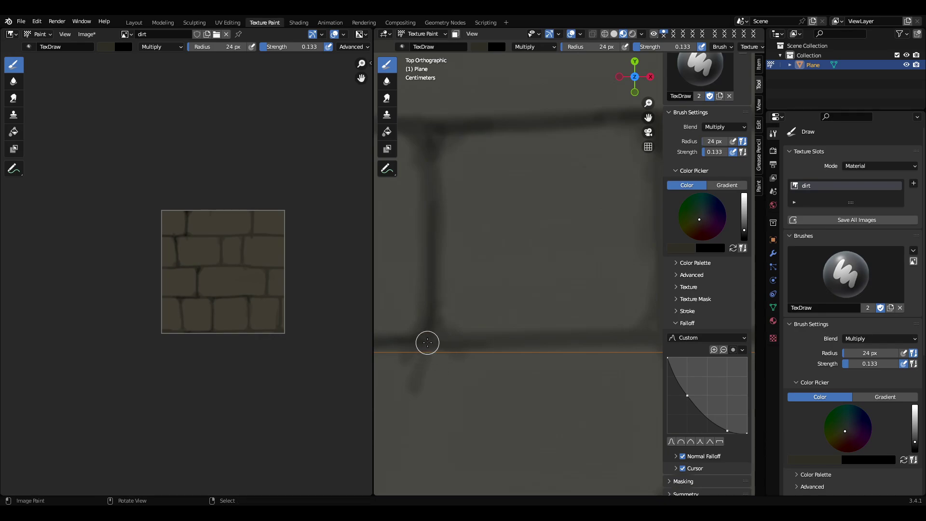
middle_click_drag(610, 354, 545, 350, "shift")
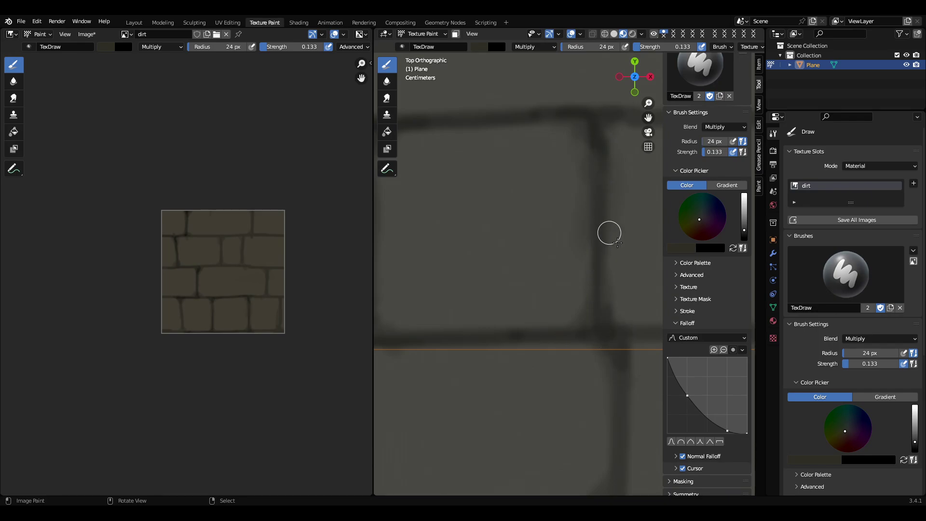
Darken the bottom row's last vertical joint near the tile's side edge and the horizontal joint above the adjoining brick
scroll(603, 233, "down", 1)
left_click_drag(580, 296, 605, 243)
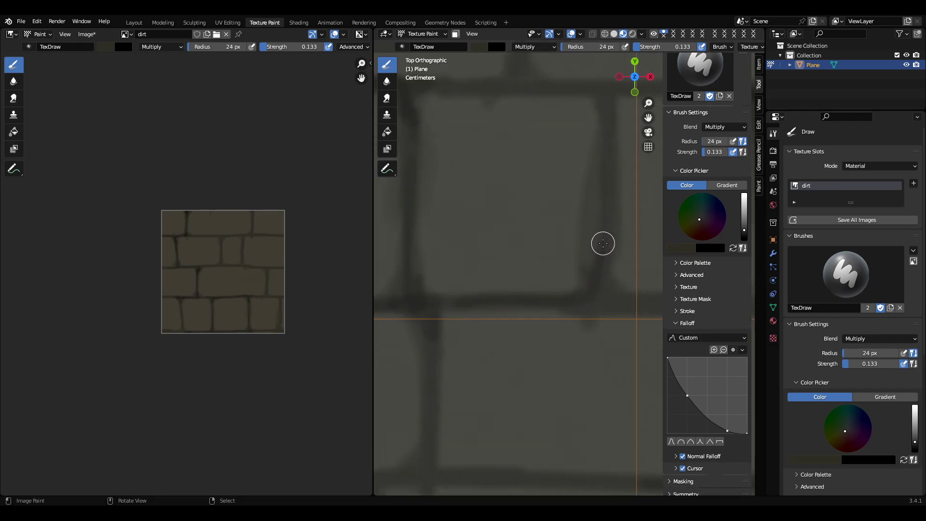
mouse_move(580, 296)
left_mouse_down()
mouse_move(609, 268)
mouse_move(620, 100)
left_mouse_up()
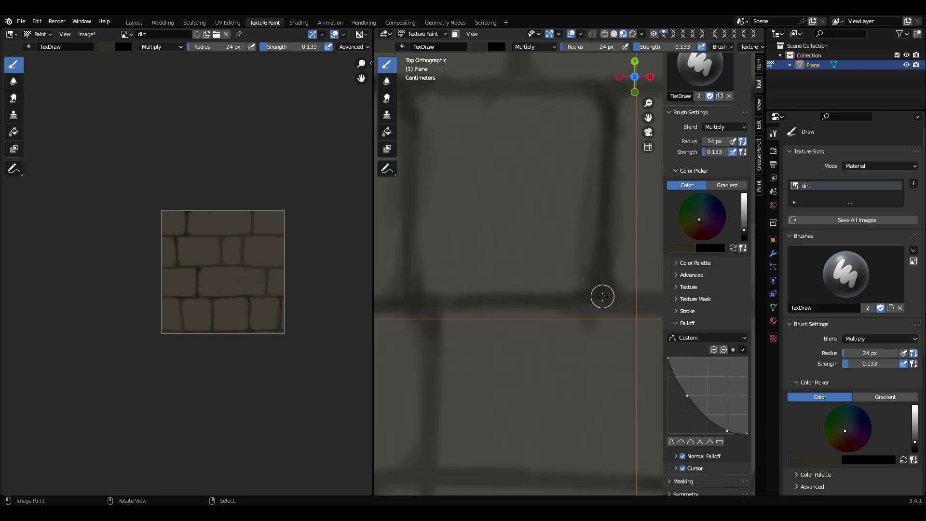
mouse_move(432, 85)
left_mouse_down()
mouse_move(594, 82)
mouse_move(473, 93)
mouse_move(528, 91)
left_mouse_up()
middle_click_drag(531, 89, 551, 289, "shift")
middle_click_drag(492, 254, 504, 310, "shift")
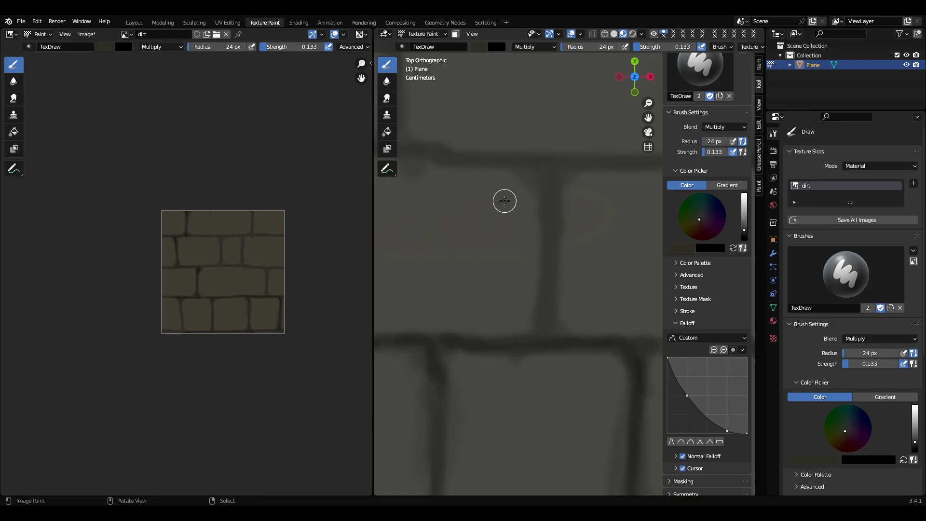
Set the brush radius to 15 px and darken the third row's last vertical joint and the horizontal joint above it
scroll(491, 176, "down", 3)
scroll(493, 190, "up", 1)
key("f")
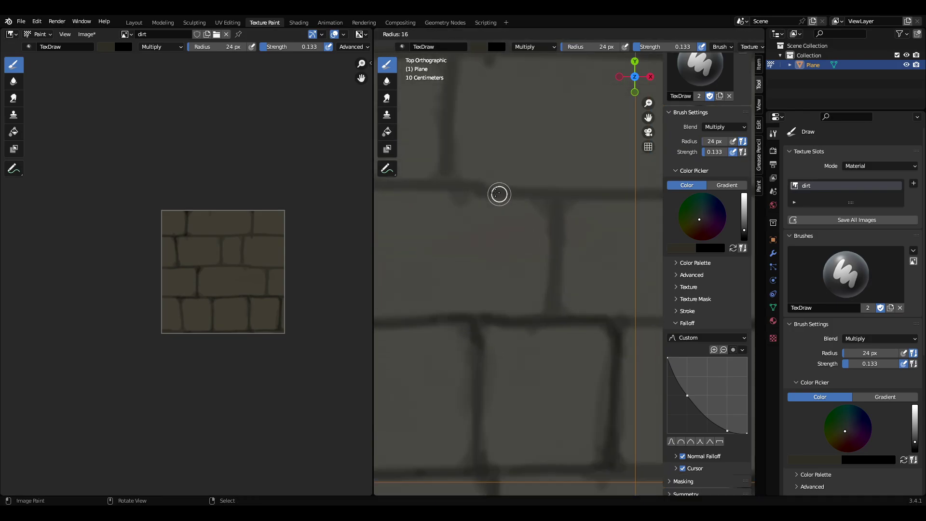
left_click(503, 193)
left_click_drag(500, 193, 635, 191)
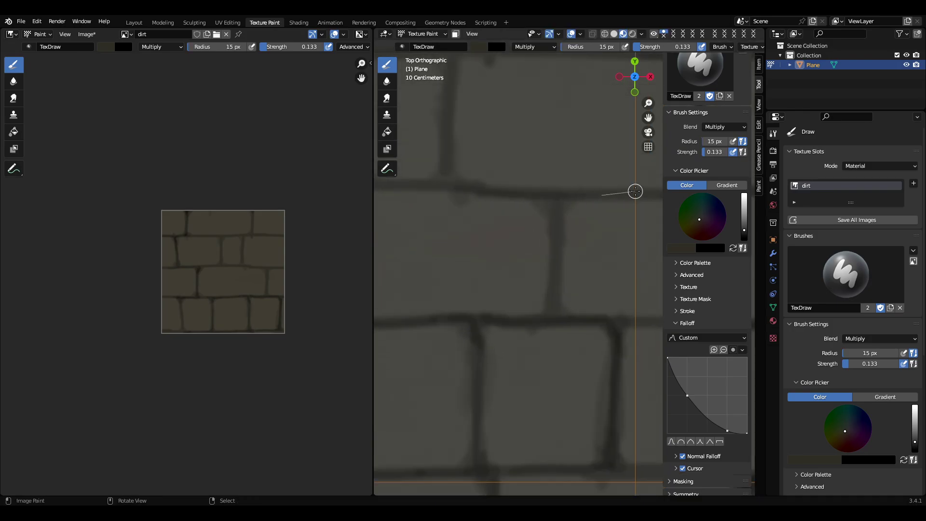
mouse_move(536, 195)
left_mouse_down()
mouse_move(578, 226)
mouse_move(556, 273)
mouse_move(557, 333)
left_mouse_up()
Darken the vertical joints on both sides of the second row's narrow brick and the horizontal joints above and below it
middle_click_drag(506, 149, 612, 278, "shift")
left_click_drag(530, 181, 613, 176)
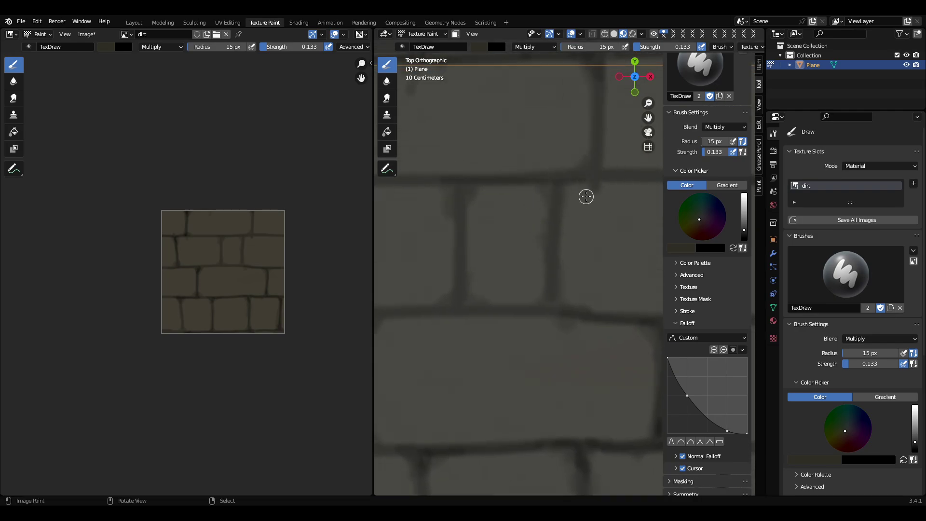
mouse_move(600, 113)
left_mouse_down()
mouse_move(599, 183)
mouse_move(566, 195)
mouse_move(525, 187)
mouse_move(571, 219)
mouse_move(554, 273)
mouse_move(558, 337)
left_mouse_up()
mouse_move(492, 178)
left_mouse_down()
mouse_move(453, 205)
mouse_move(447, 225)
mouse_move(465, 327)
left_mouse_up()
mouse_move(404, 314)
left_mouse_down()
mouse_move(514, 304)
mouse_move(599, 315)
left_mouse_up()
Darken the horizontal joint between the top and second rows, from the top row's first vertical joint to the narrow brick
middle_click_drag(475, 208, 574, 236, "shift")
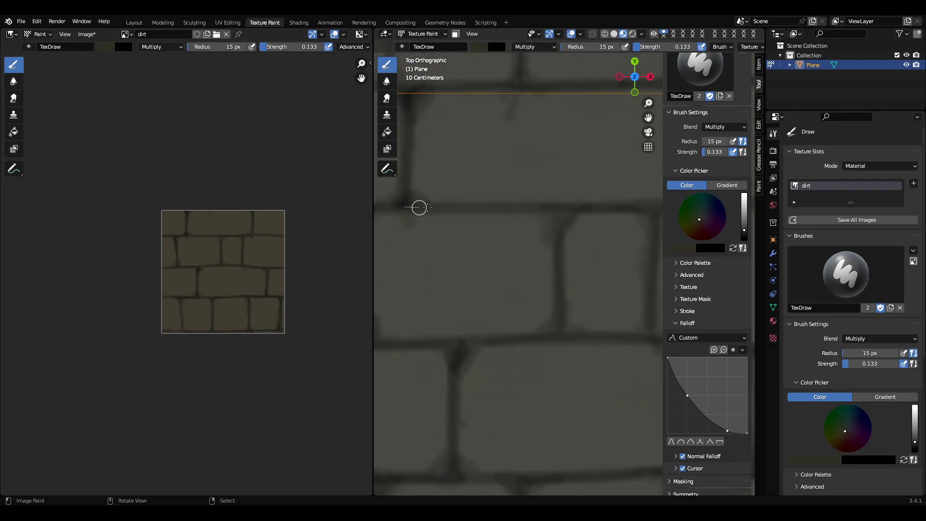
left_click_drag(419, 208, 612, 209)
left_click_drag(545, 212, 578, 207)
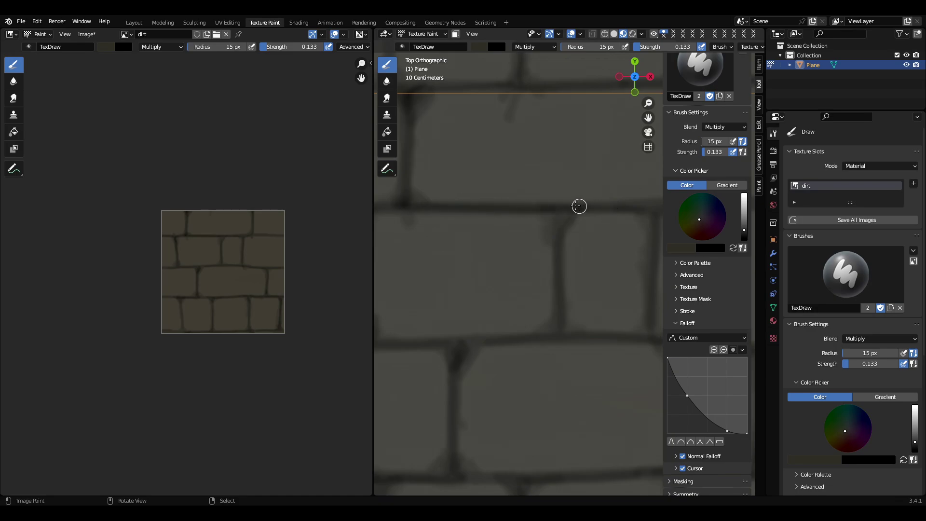
Set the brush radius to 24 px and deepen the upper end of the vertical joint beside the second row's narrow brick
key("bracketright")
key("bracketright")
key("bracketright")
key("bracketright")
key("bracketright")
key("bracketright")
key("bracketright")
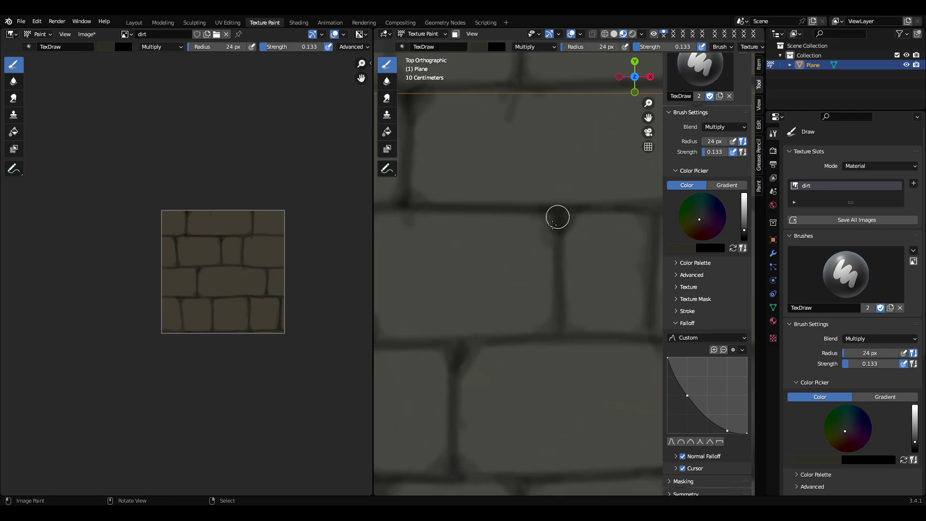
left_click_drag(552, 224, 551, 253)
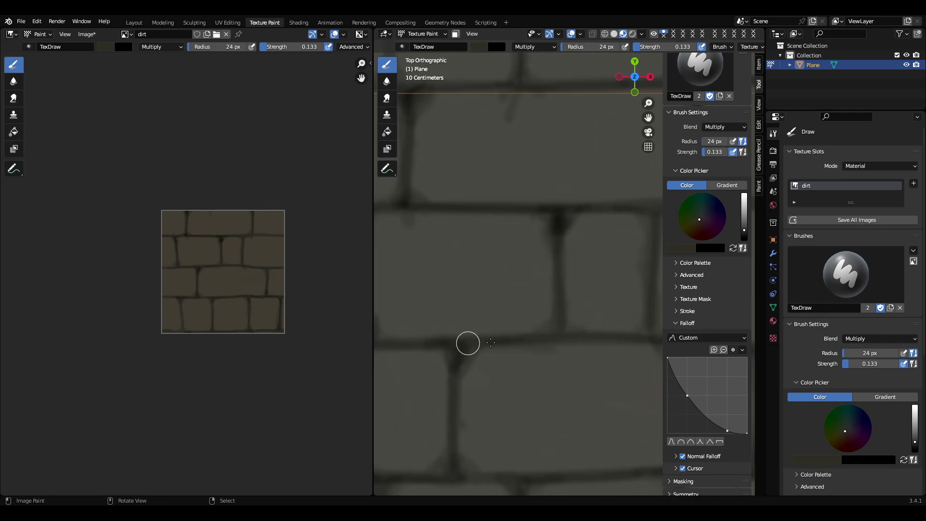
Set the brush radius to 69 px and softly darken the second row's wide and narrow bricks along the horizontal joint beneath them
key("f")
left_click(562, 341)
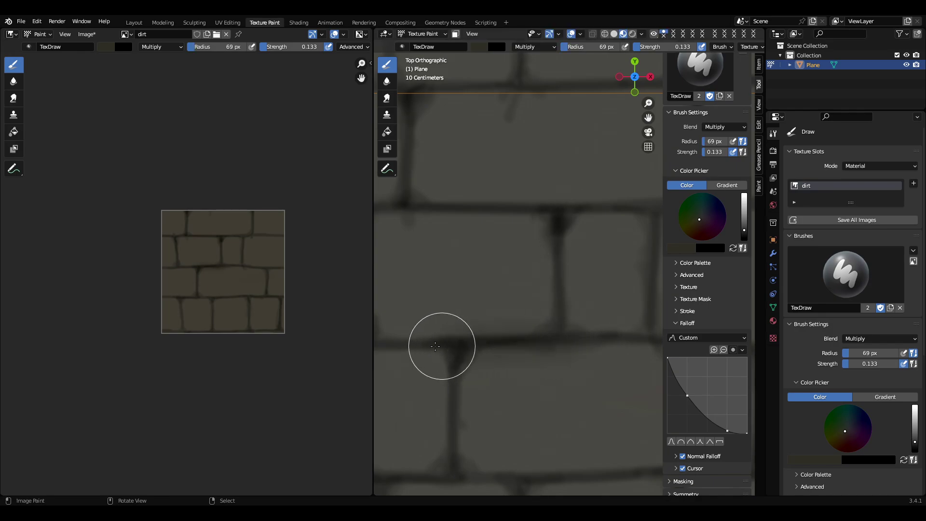
mouse_move(440, 346)
left_mouse_down()
mouse_move(523, 331)
mouse_move(537, 318)
left_mouse_up()
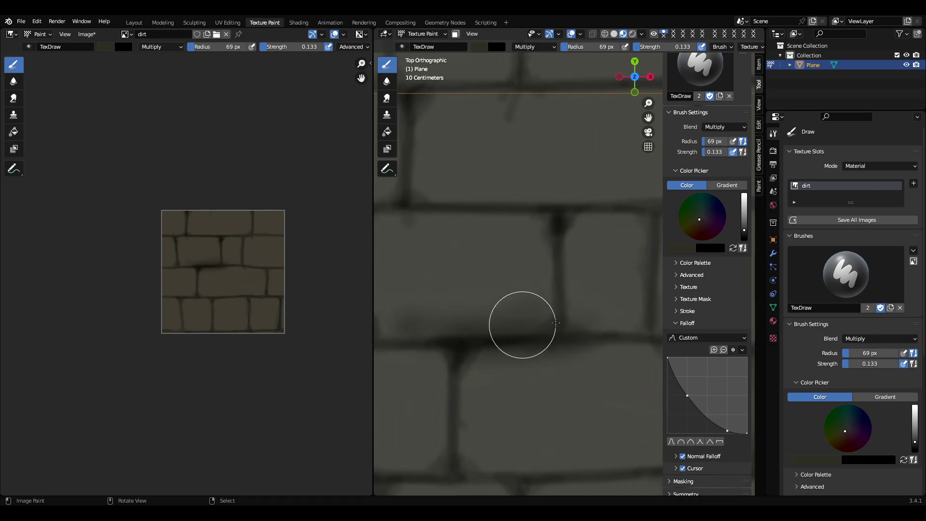
Set the brush radius to 96 px and shade broad, uneven dark areas over the bricks and joints across the whole tile
scroll(582, 324, "down", 5)
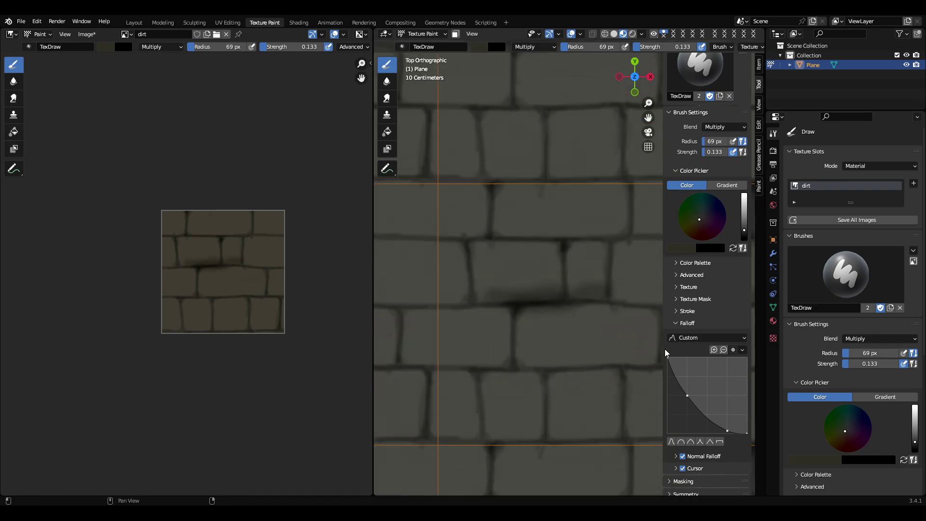
mouse_move(612, 349)
middle_mouse_down("shift")
mouse_move(606, 335)
mouse_move(507, 292)
middle_mouse_up("shift")
key("f")
left_click(529, 248)
left_click_drag(572, 190, 437, 203)
middle_click_drag(436, 202, 585, 252, "shift")
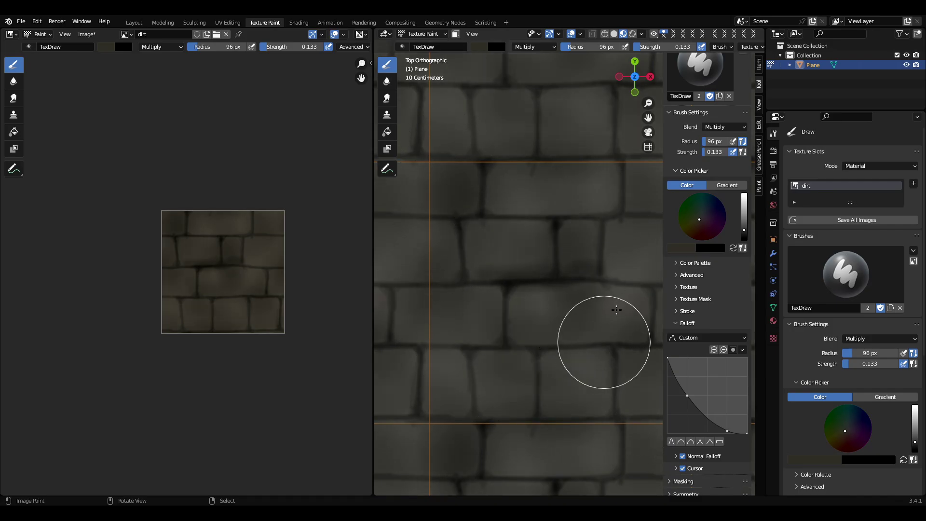
Set the brush radius to 16 px for fine work on the top row's bricks
scroll(503, 243, "up", 4)
scroll(503, 242, "down", 3)
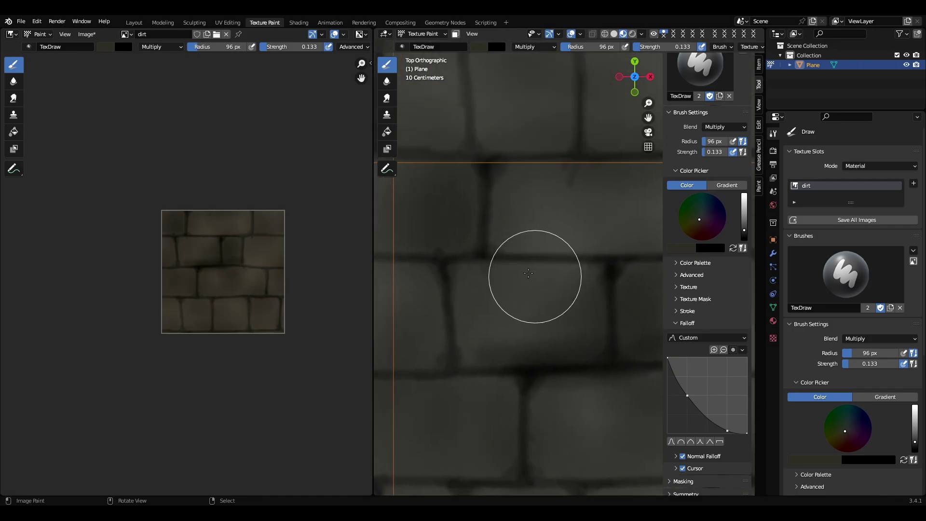
right_click(528, 210)
left_click(500, 212)
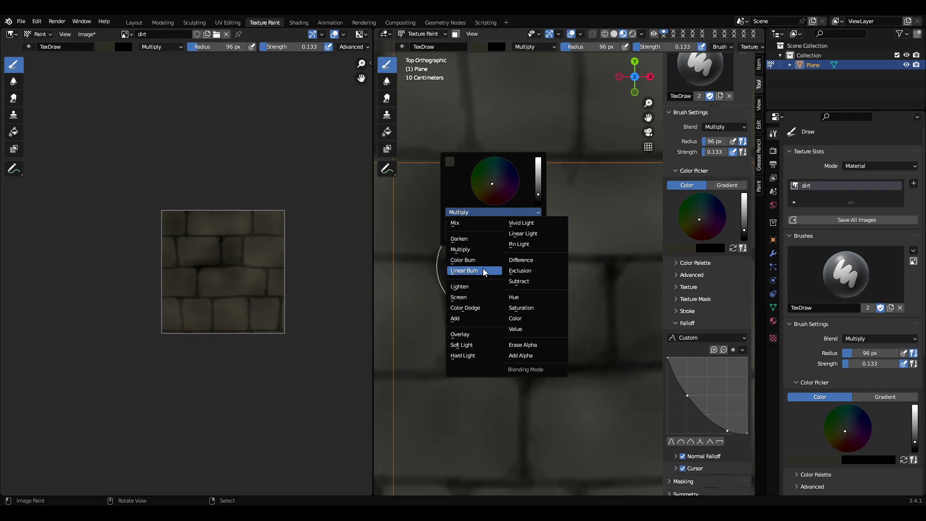
key("f")
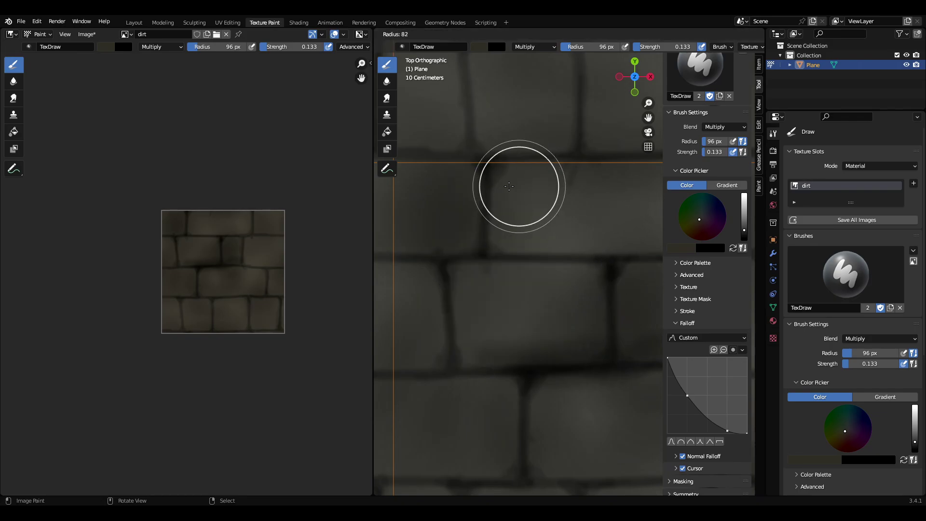
left_click(496, 166)
scroll(530, 211, "up", 3)
key("f")
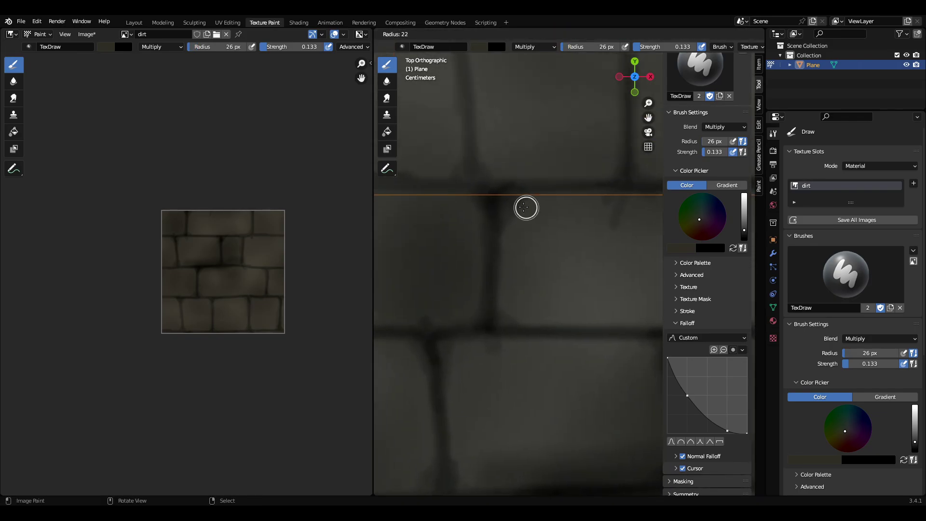
left_click(525, 201)
scroll(544, 195, "up", 2)
key("f")
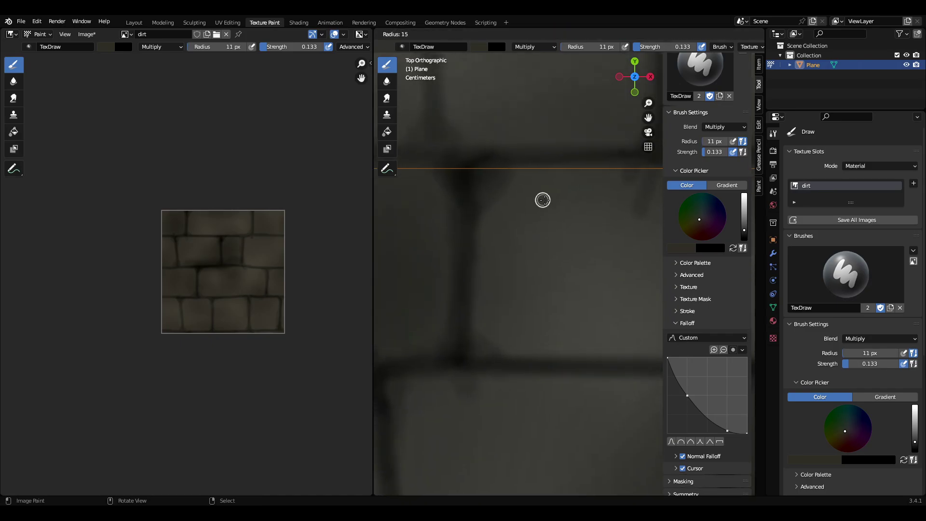
left_click(545, 199)
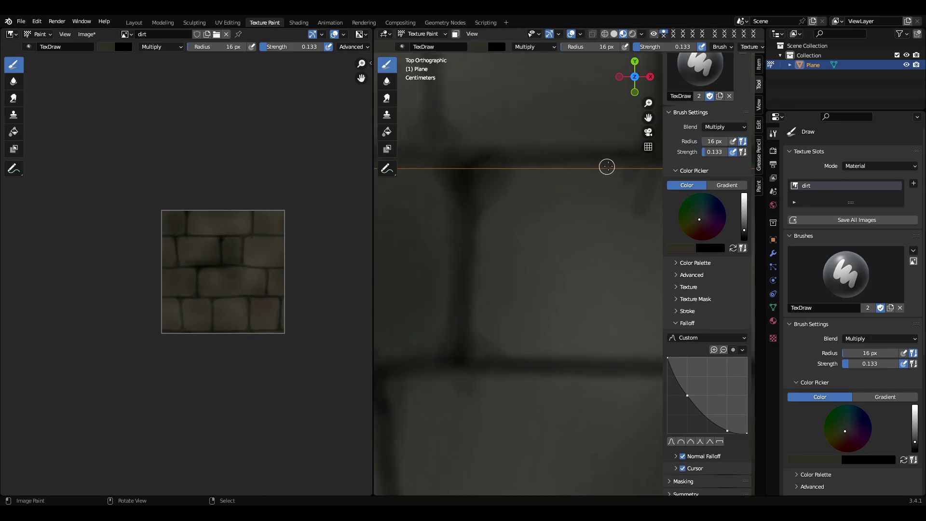
Switch the brush to Screen blending at strength 0.315 and highlight the left side and adjoining corners of the top row's widest brick
right_click(490, 212)
left_click(491, 210)
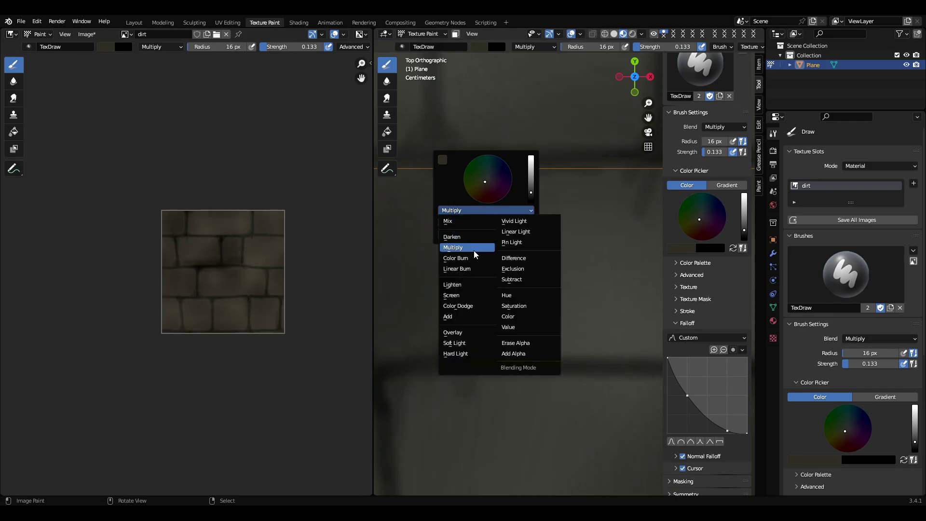
left_click(477, 294)
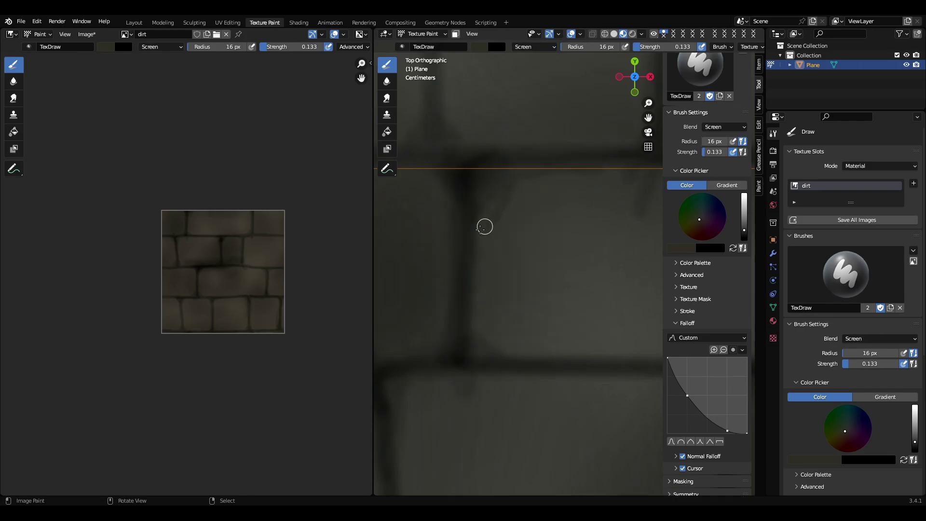
key("shift+f")
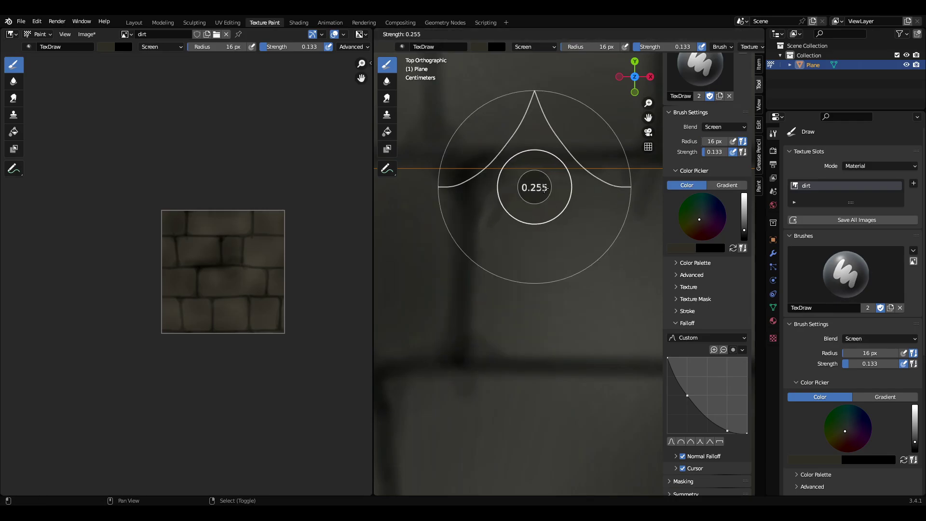
left_click(479, 224)
mouse_move(484, 240)
left_mouse_down()
mouse_move(523, 178)
mouse_move(626, 170)
left_mouse_up()
mouse_move(485, 262)
left_mouse_down()
mouse_move(481, 323)
mouse_move(511, 353)
left_mouse_up()
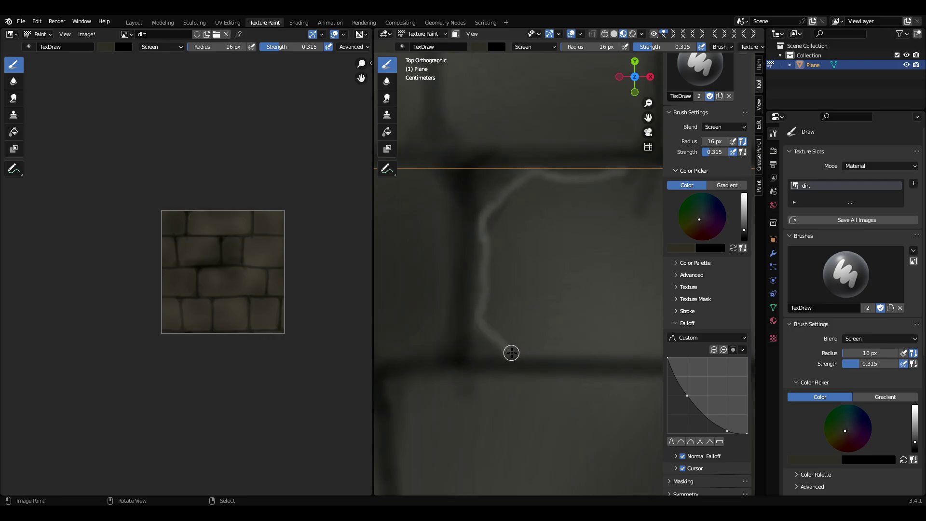
Set the brush radius to 10 px and complete the light edge highlight around the top row's widest brick
middle_click_drag(545, 269, 442, 243, "shift")
scroll(478, 196, "down", 2)
middle_click_drag(478, 196, 507, 190, "shift")
scroll(498, 207, "down", 2)
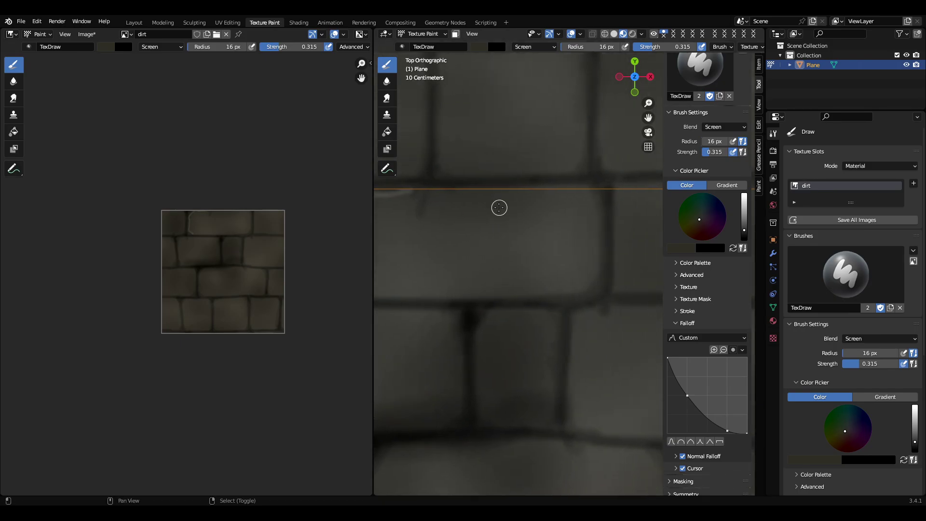
key("f")
left_click(409, 193)
mouse_move(409, 193)
left_mouse_down()
mouse_move(577, 188)
mouse_move(596, 225)
mouse_move(592, 283)
mouse_move(428, 296)
mouse_move(422, 280)
left_mouse_up()
middle_click_drag(527, 247, 660, 230, "shift")
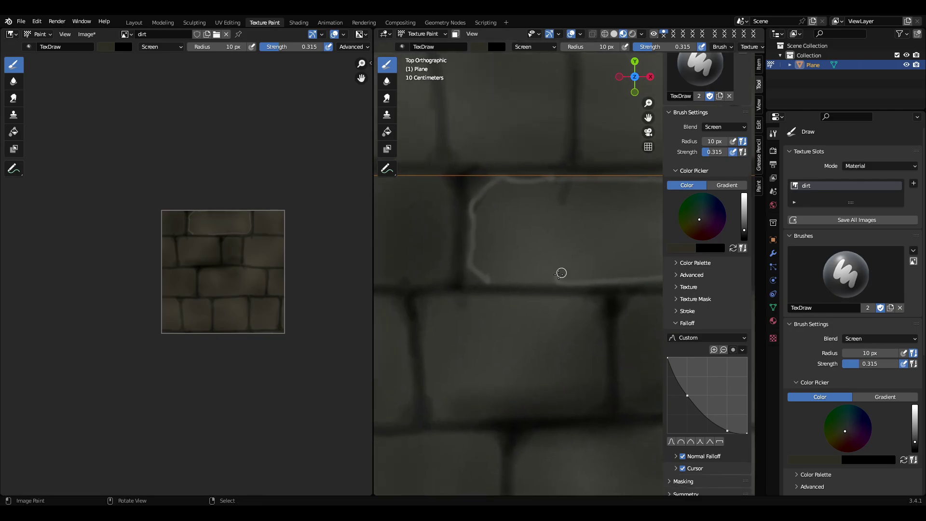
left_click_drag(554, 280, 488, 281)
Paint a light, slightly irregular highlight around all edges of the second row's wide brick beside the narrow one
left_click_drag(437, 301, 599, 300)
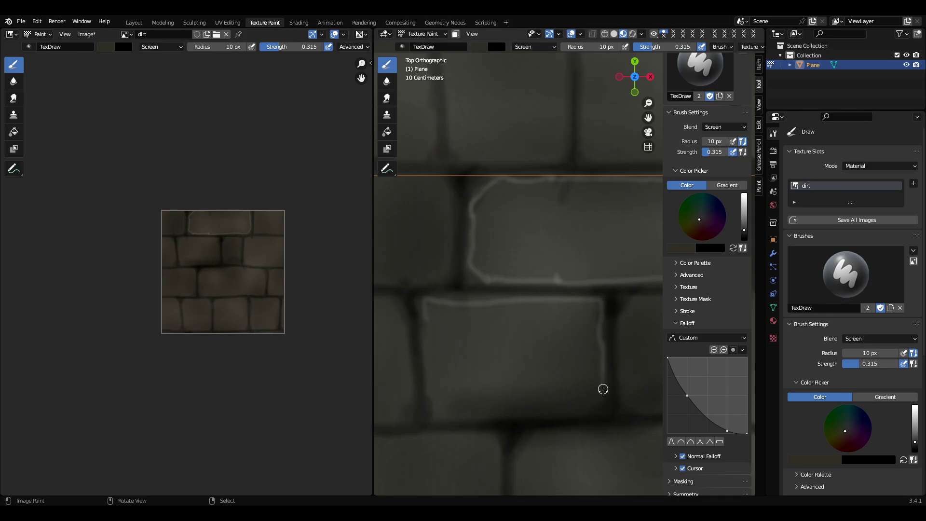
left_click_drag(561, 403, 439, 398)
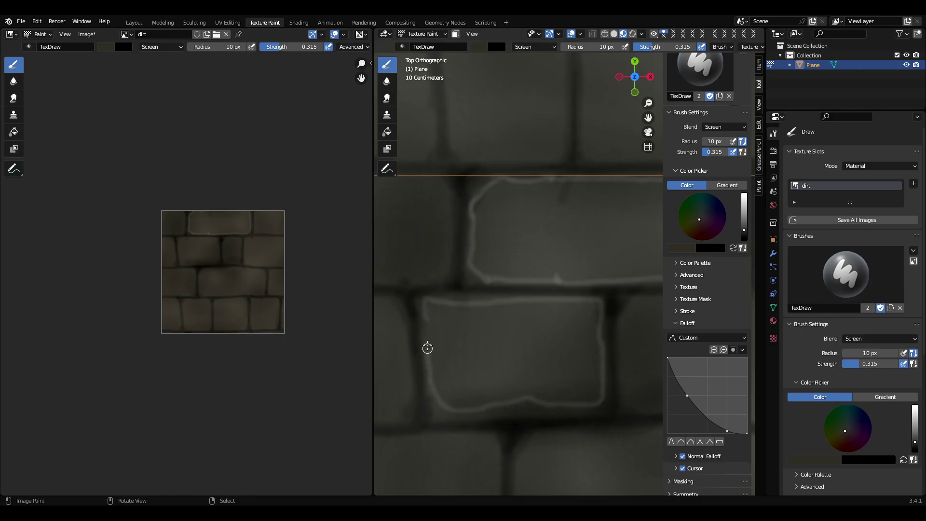
left_click_drag(428, 348, 425, 317)
Paint a light highlight around all edges of the second row's brick that spans the tile's vertical seam
middle_click_drag(438, 326, 588, 327, "shift")
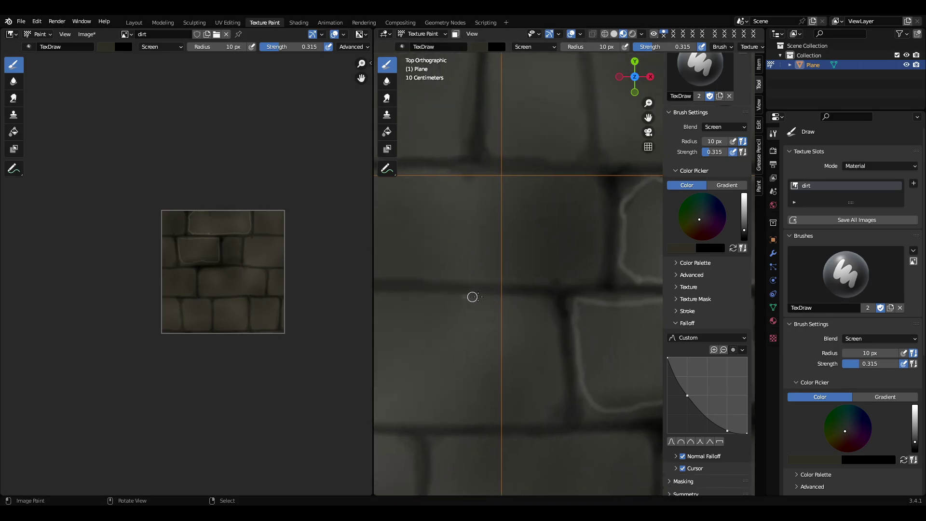
mouse_move(473, 296)
left_mouse_down()
mouse_move(548, 304)
mouse_move(557, 400)
mouse_move(417, 422)
left_mouse_up()
key("ctrl+z")
middle_click_drag(442, 370, 632, 325, "shift")
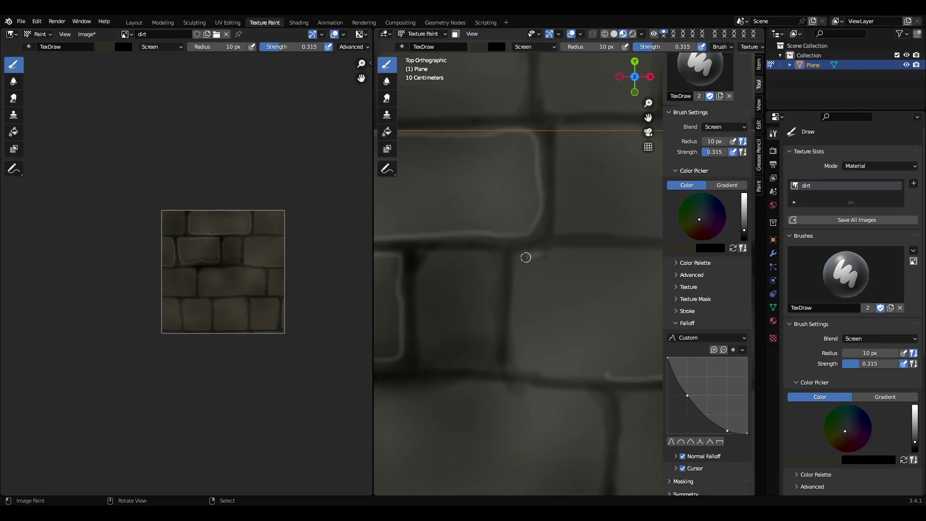
left_click_drag(525, 257, 516, 323)
left_click_drag(533, 368, 609, 375)
middle_click_drag(549, 244, 452, 258, "shift")
left_click_drag(524, 271, 585, 267)
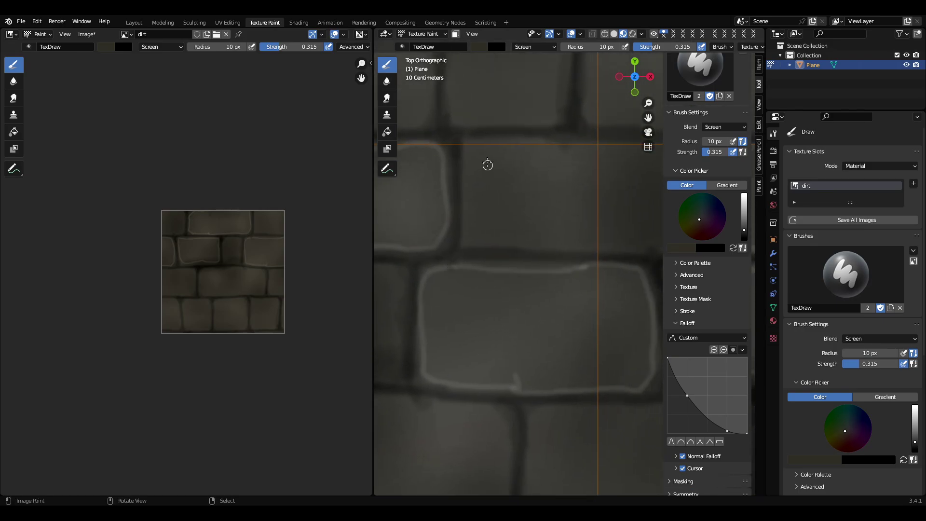
Paint a light edge highlight around the top row's brick that spans the tile's vertical seam
mouse_move(460, 163)
left_mouse_down()
mouse_move(467, 240)
mouse_move(588, 247)
left_mouse_up()
left_click_drag(490, 143, 567, 146)
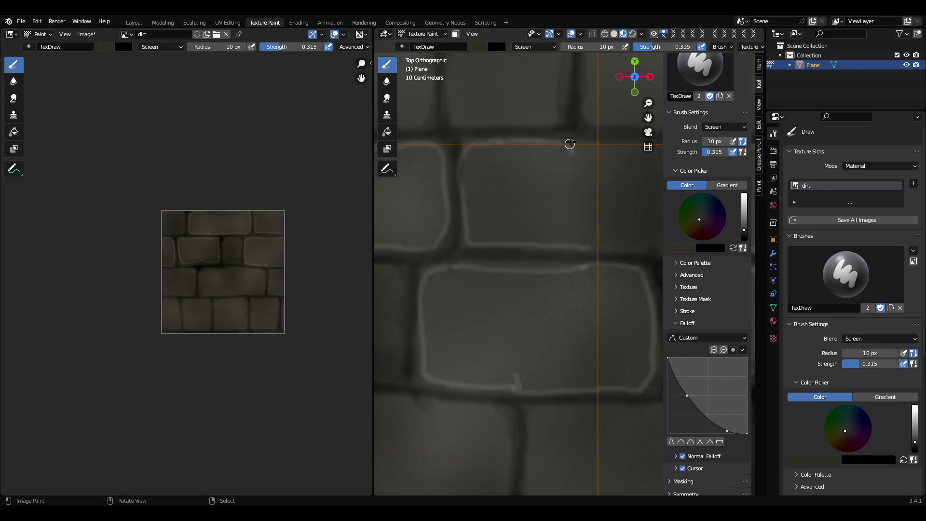
middle_click_drag(528, 184, 425, 180, "shift")
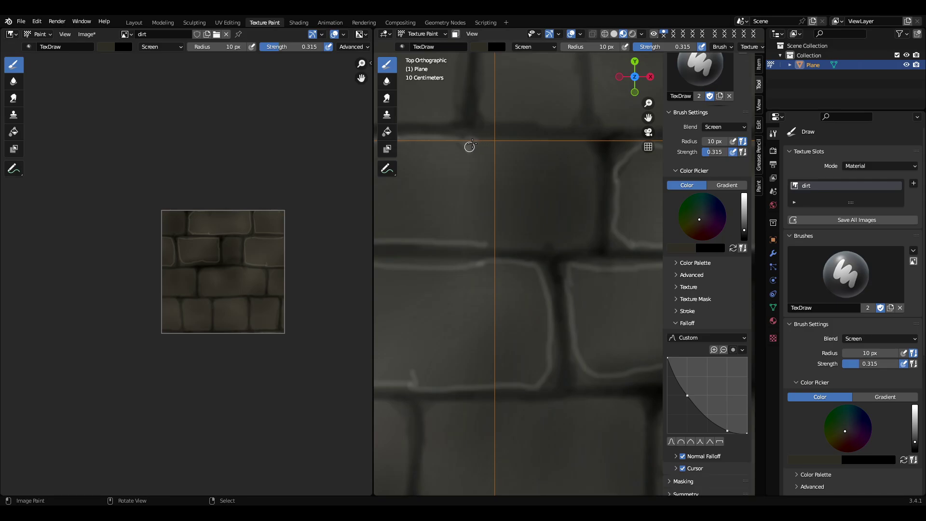
mouse_move(523, 144)
left_mouse_down()
mouse_move(583, 141)
mouse_move(595, 194)
mouse_move(578, 248)
left_mouse_up()
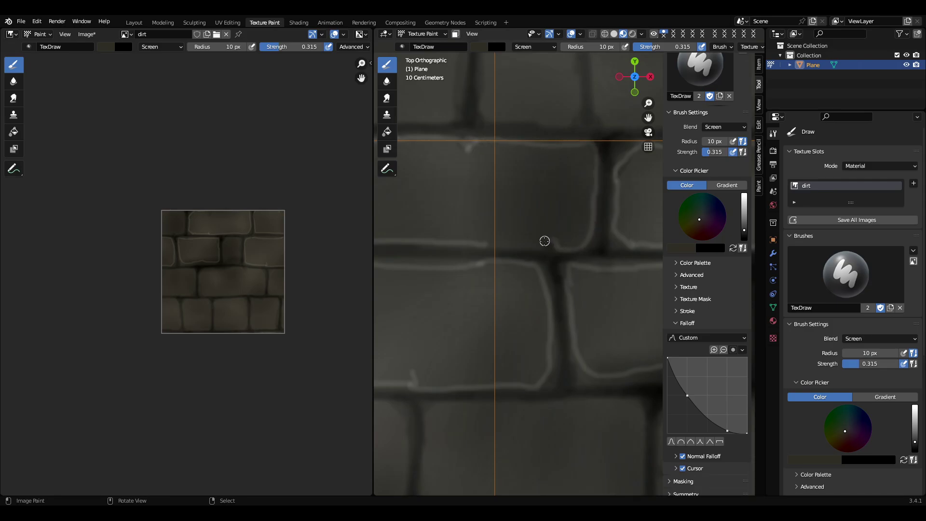
left_click_drag(502, 247, 483, 246)
Paint a light, wavy edge highlight with a cut-off upper corner around the second row's narrow dark brick
scroll(539, 240, "down", 6)
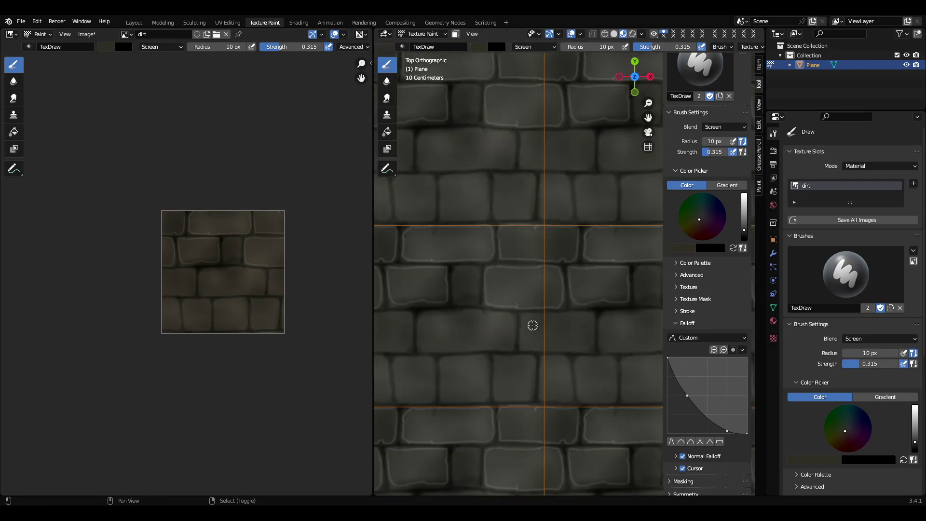
middle_click_drag(532, 326, 536, 268, "shift")
scroll(536, 289, "up", 5)
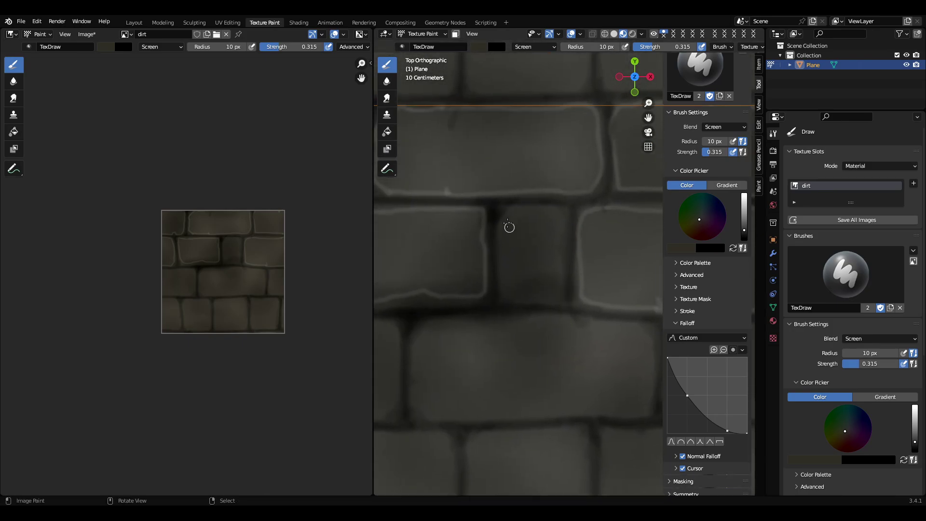
scroll(509, 227, "up", 4)
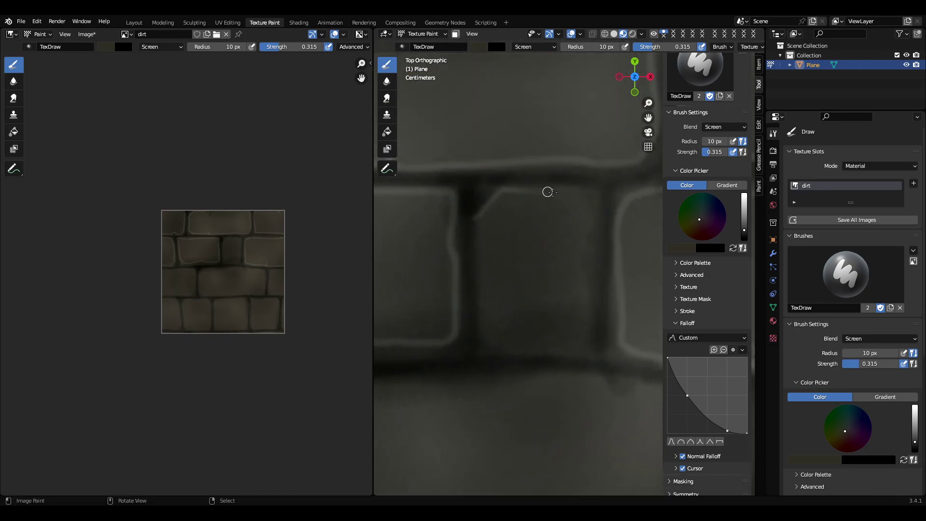
mouse_move(548, 192)
left_mouse_down()
mouse_move(601, 209)
mouse_move(578, 347)
mouse_move(514, 349)
left_mouse_up()
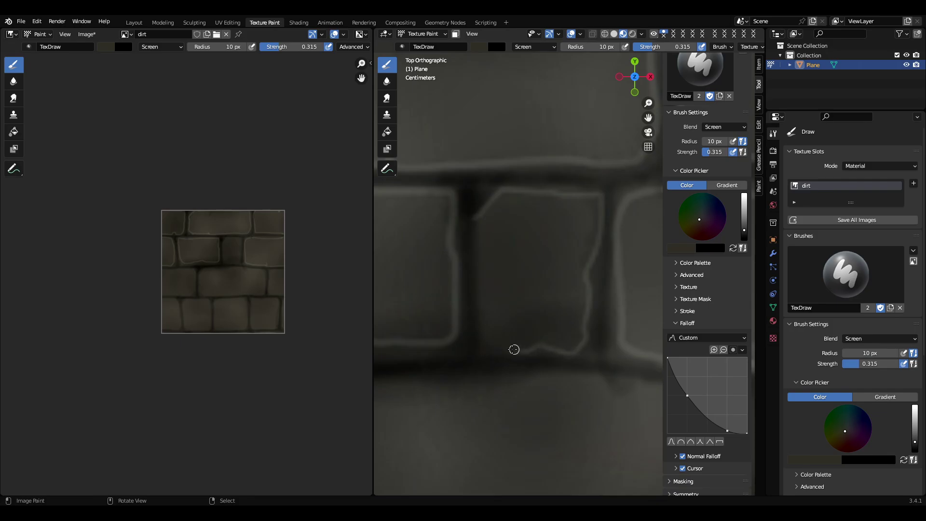
scroll(547, 341, "down", 4)
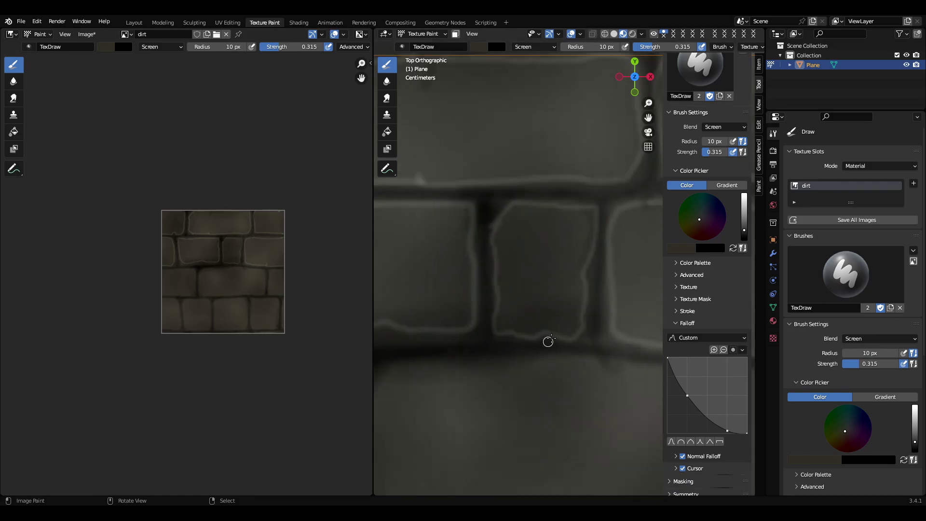
Paint a light edge highlight around the third row's widest brick, with a small notch in its upper edge
scroll(485, 278, "up", 2)
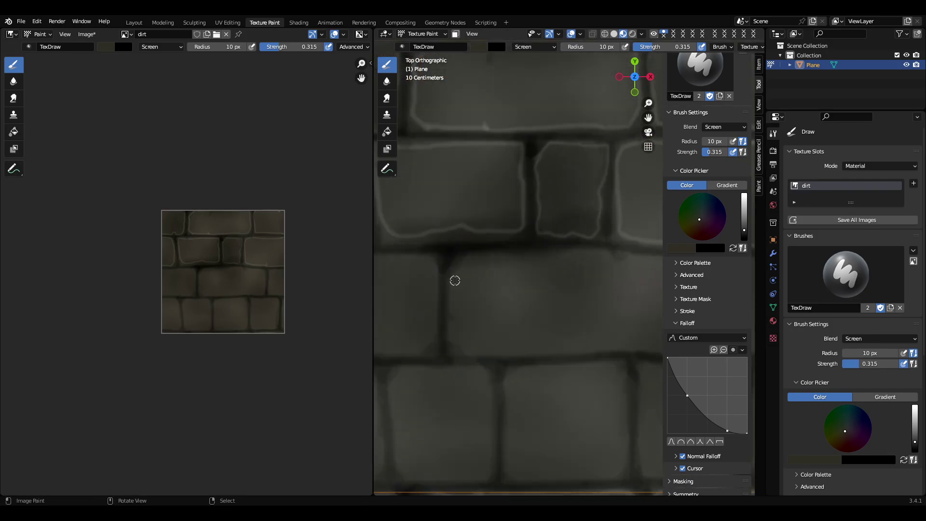
left_click_drag(465, 263, 567, 257)
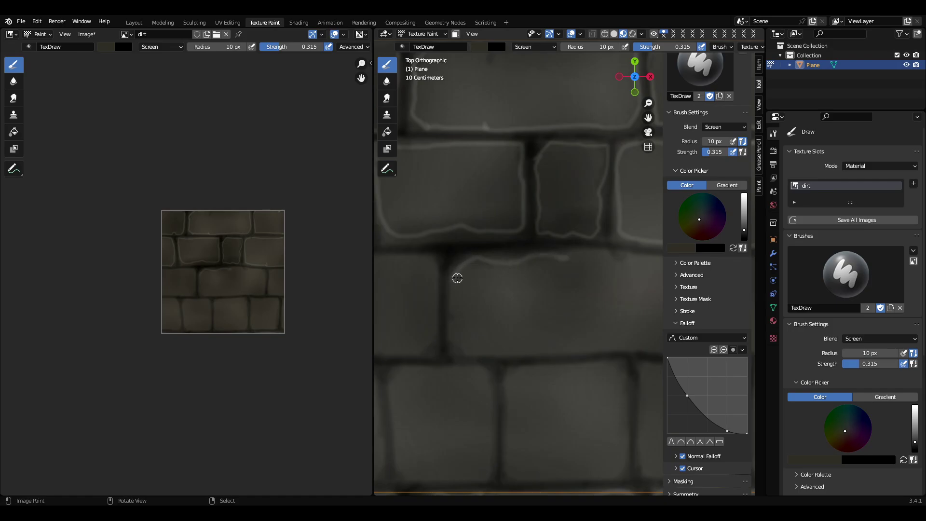
mouse_move(457, 278)
left_mouse_down()
mouse_move(449, 340)
mouse_move(553, 349)
left_mouse_up()
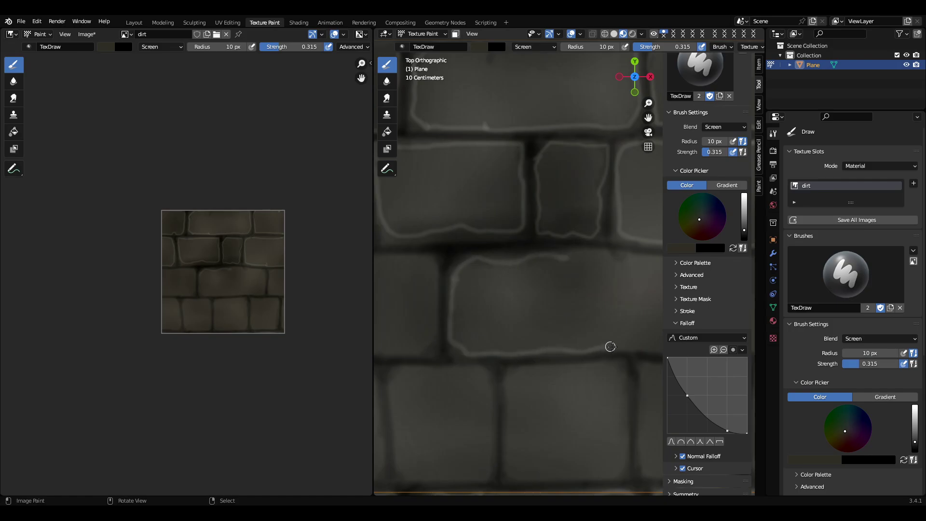
middle_click_drag(618, 332, 439, 271, "shift")
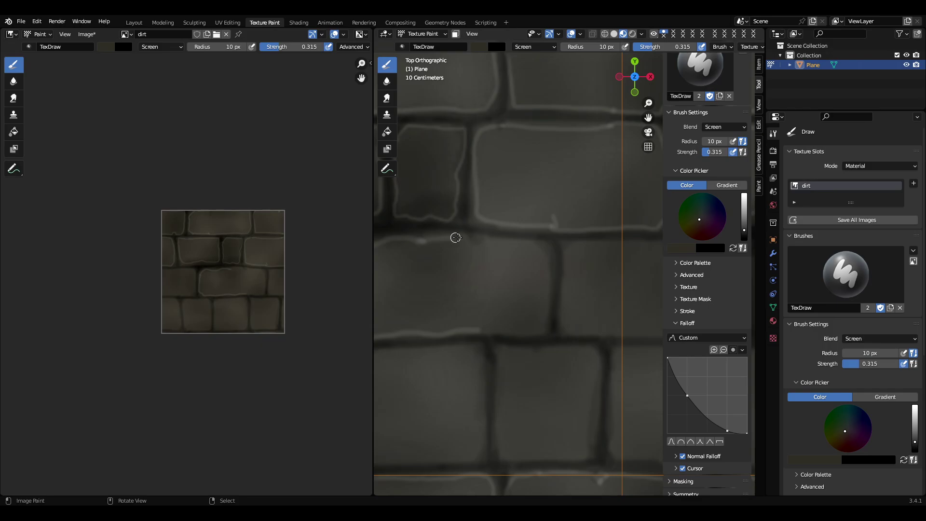
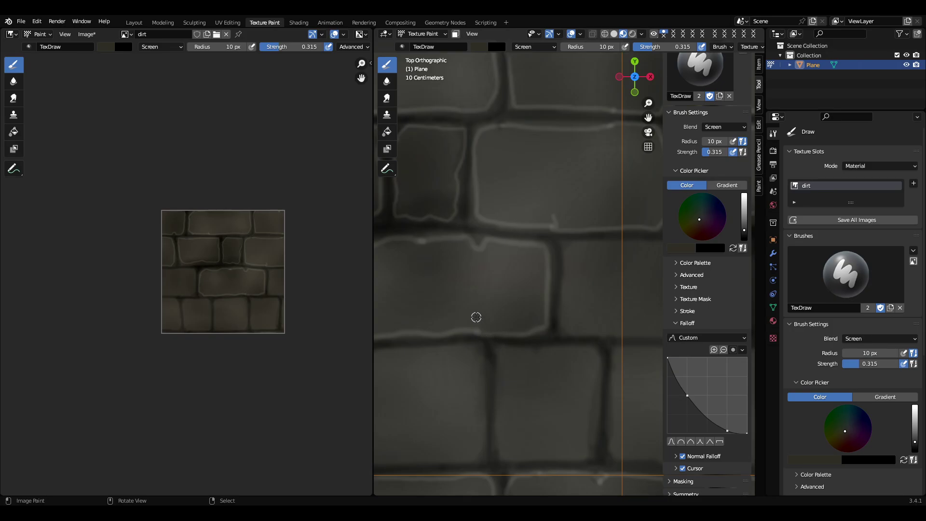
scroll(502, 321, "up", 2)
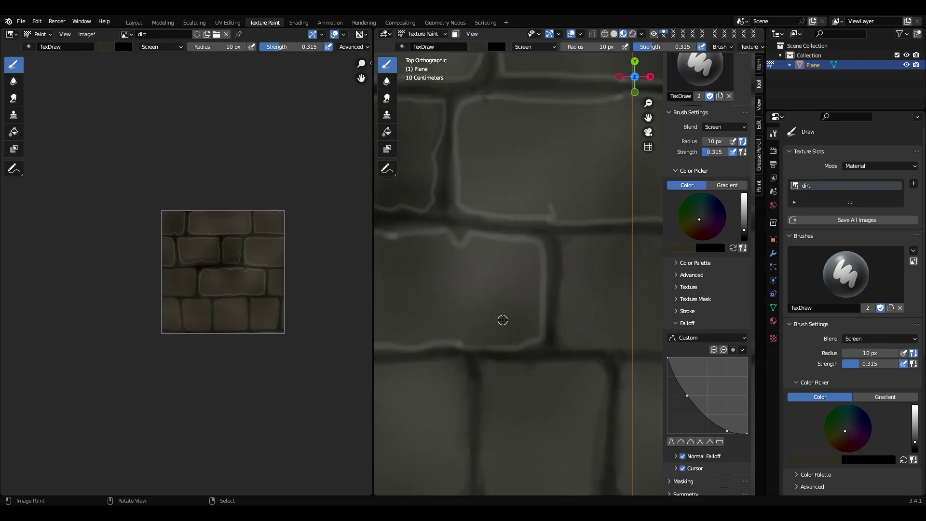
Paint a light edge highlight around the third row's brick that spans the tile's vertical seam
middle_click_drag(531, 377, 526, 290, "shift")
middle_click_drag(601, 185, 551, 217)
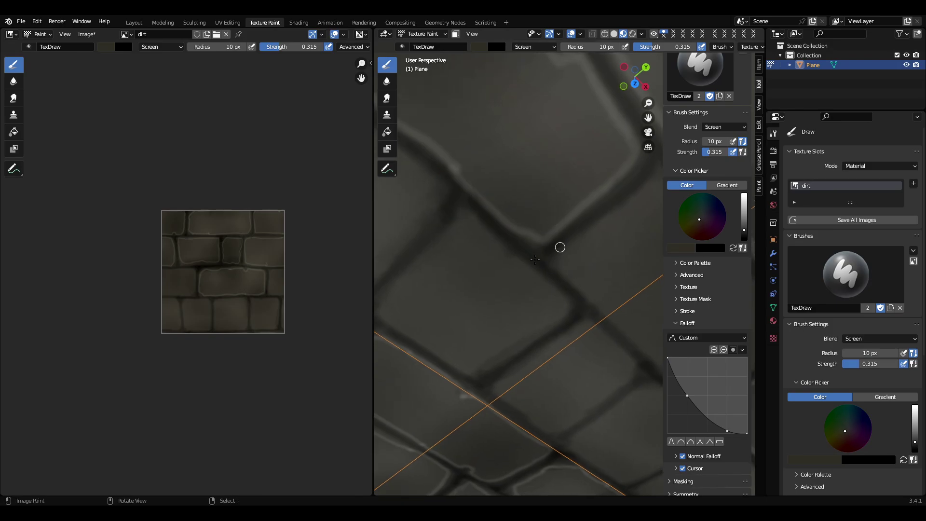
key("KP_7")
middle_click_drag(532, 255, 427, 177, "shift")
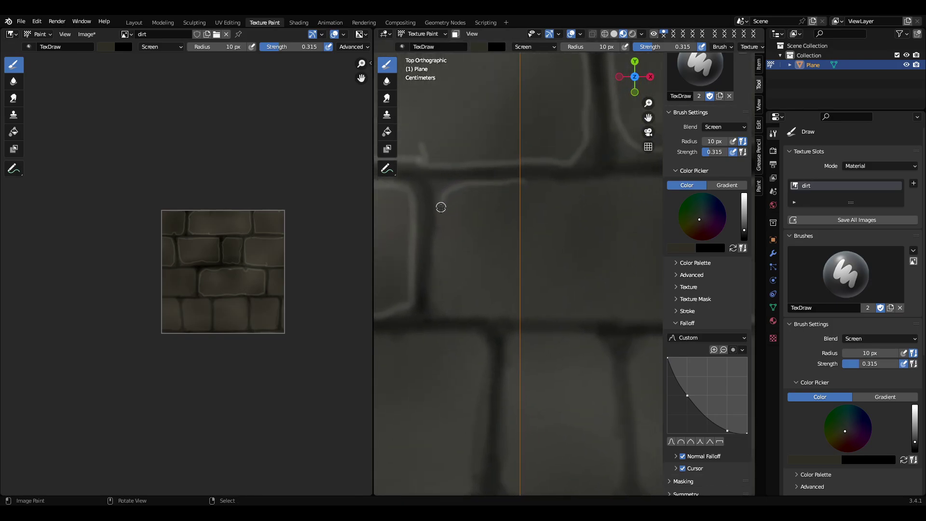
left_click_drag(441, 206, 434, 263)
left_click_drag(445, 314, 512, 314)
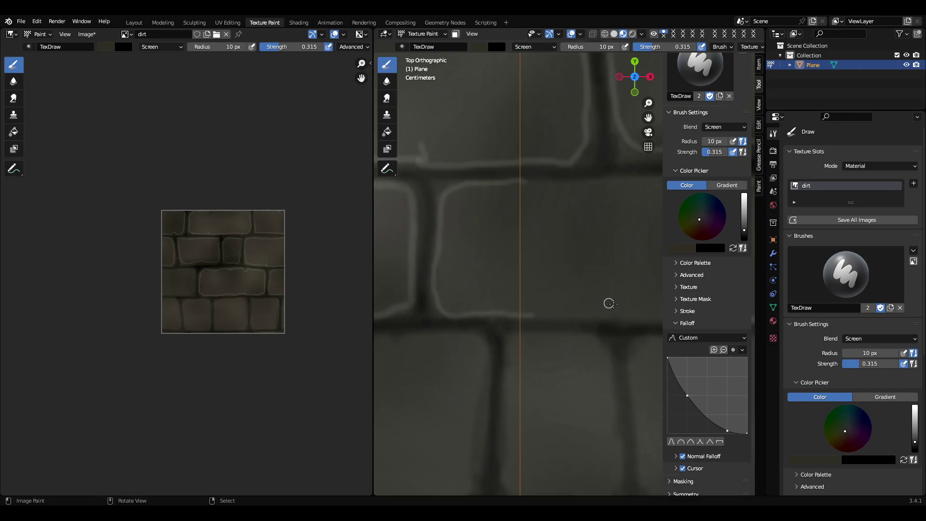
mouse_move(608, 304)
middle_mouse_down("shift")
mouse_move(468, 276)
mouse_move(529, 304)
middle_mouse_up("shift")
left_click_drag(447, 185, 577, 180)
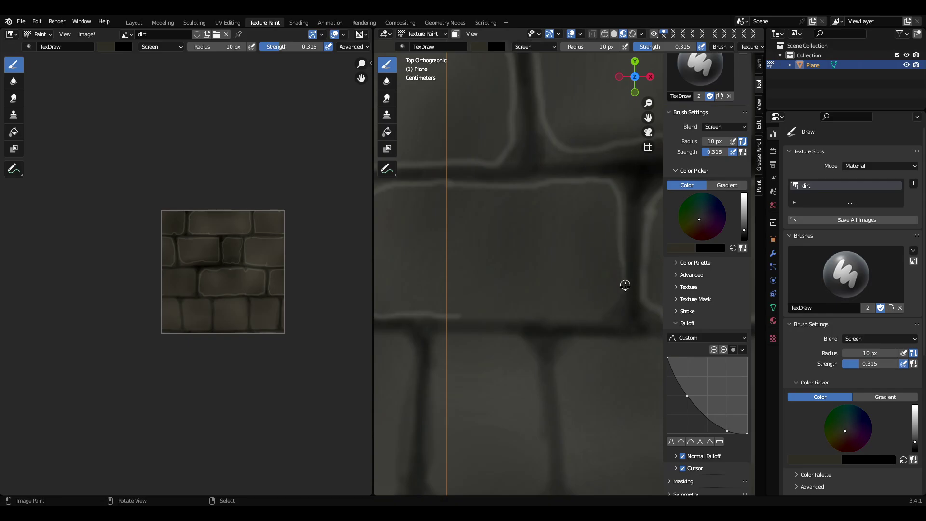
mouse_move(602, 311)
left_mouse_down()
mouse_move(458, 314)
mouse_move(480, 314)
left_mouse_up()
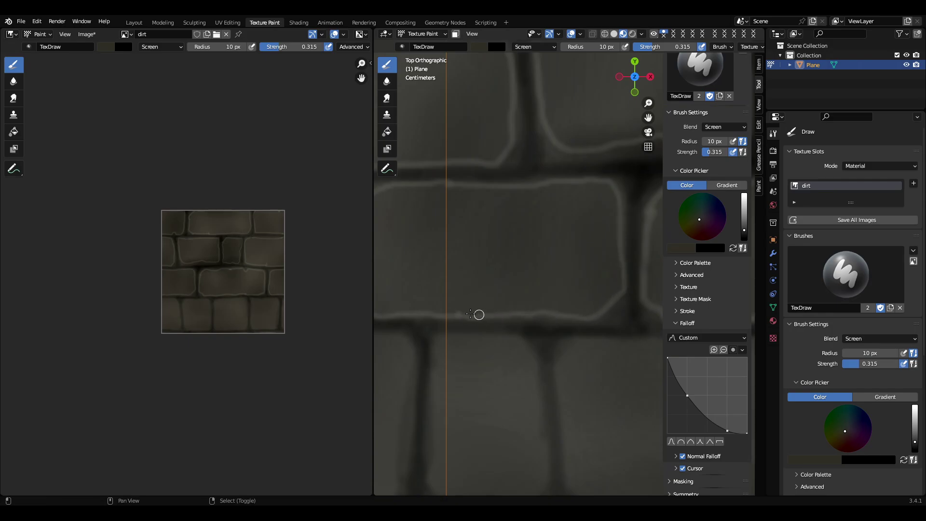
Paint light edge highlights around the bottom row's seam-spanning brick and its left neighbour, adding a small notch to the neighbour's upper edge
mouse_move(479, 313)
middle_mouse_down("shift")
mouse_move(540, 264)
mouse_move(537, 256)
middle_mouse_up("shift")
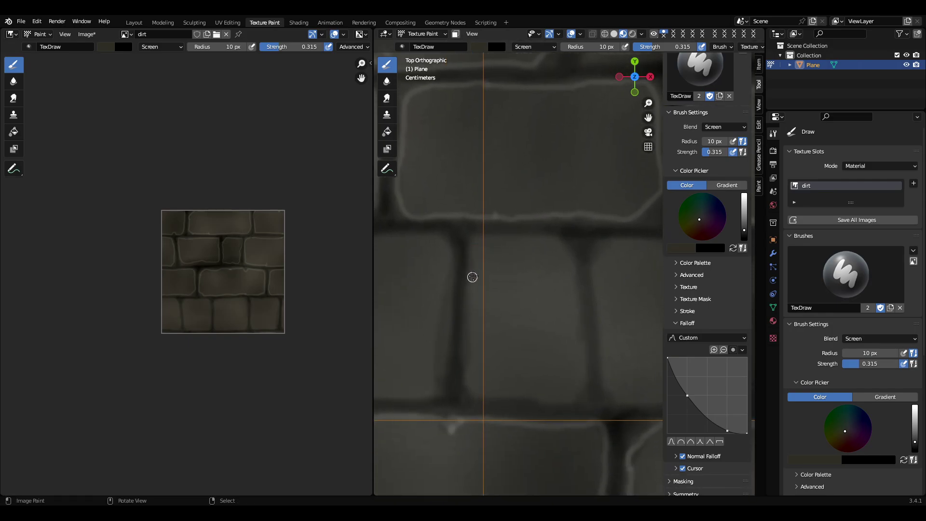
left_click_drag(476, 247, 532, 240)
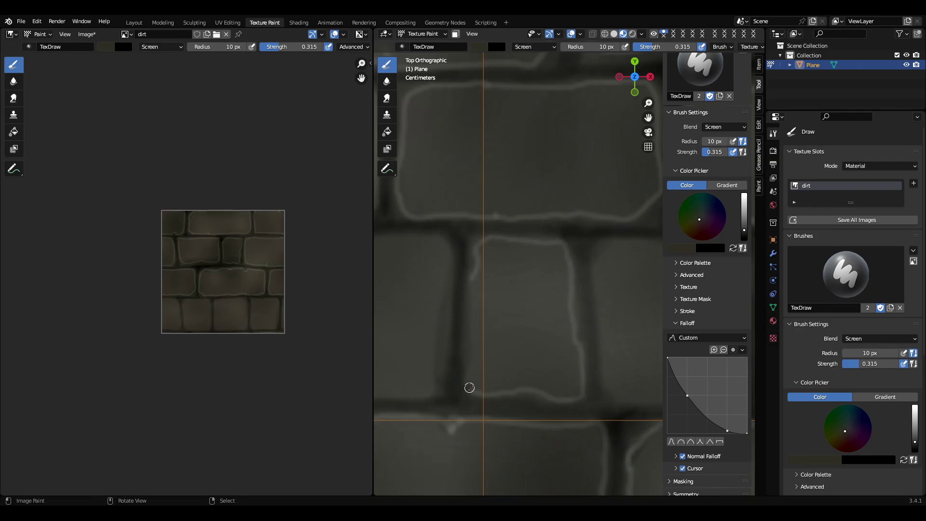
middle_click_drag(485, 271, 600, 276, "shift")
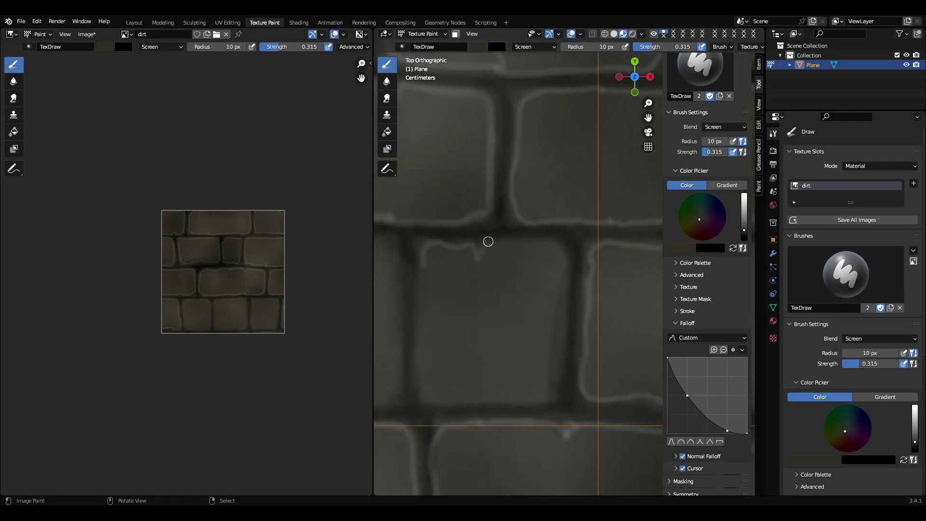
mouse_move(566, 273)
left_mouse_down()
mouse_move(547, 395)
mouse_move(427, 401)
left_mouse_up()
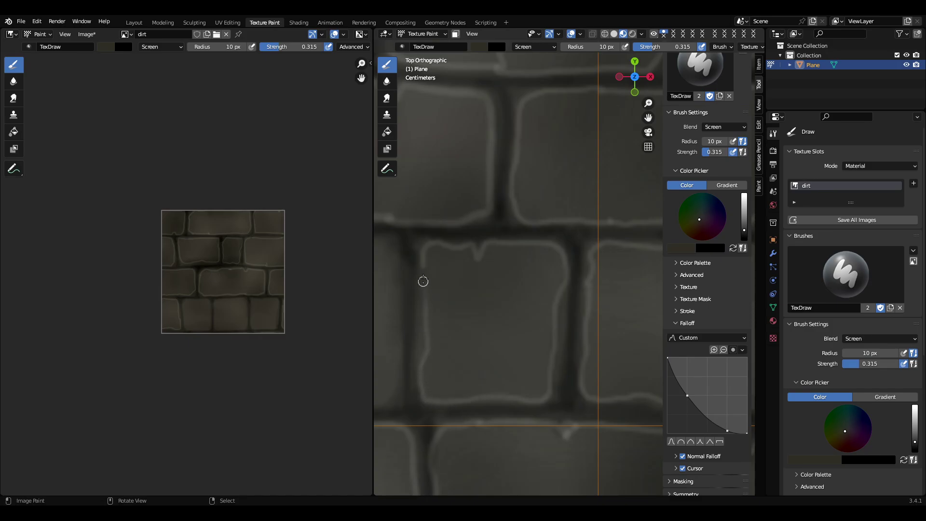
Paint light, wavy edge highlights with cut-off upper-left corners around the bottom row's two remaining bricks
middle_click_drag(436, 287, 626, 265, "shift")
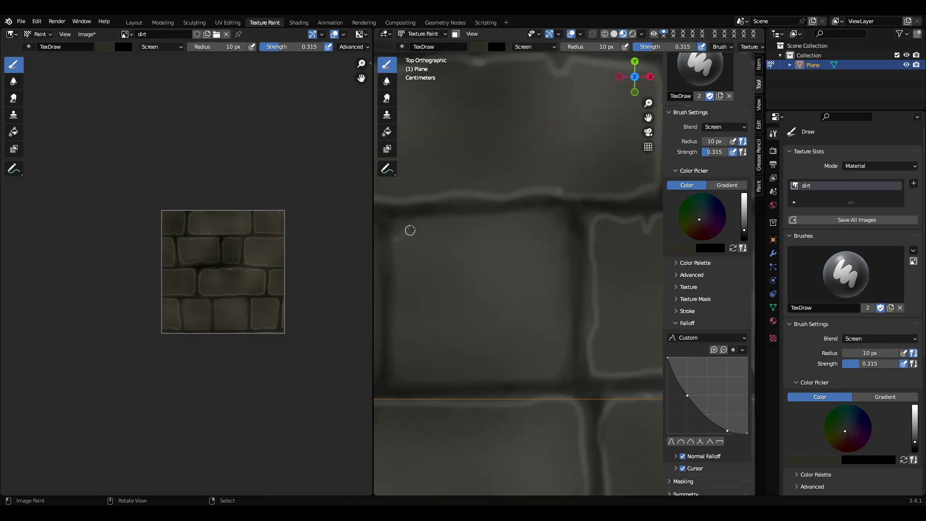
mouse_move(453, 221)
left_mouse_down()
mouse_move(533, 213)
mouse_move(563, 254)
mouse_move(562, 326)
mouse_move(538, 374)
mouse_move(441, 378)
left_mouse_up()
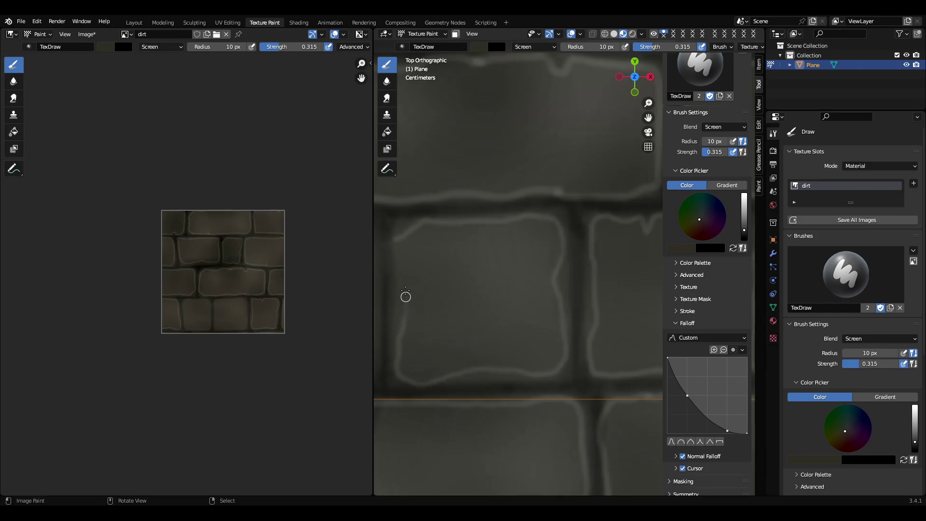
left_click_drag(406, 297, 395, 245)
middle_click_drag(452, 273, 602, 267, "shift")
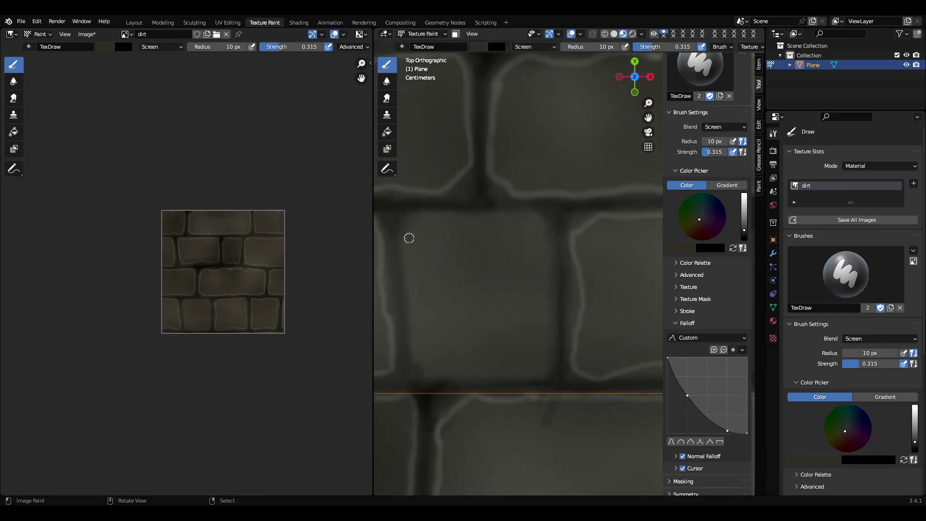
mouse_move(425, 220)
left_mouse_down()
mouse_move(496, 215)
mouse_move(549, 233)
mouse_move(544, 370)
mouse_move(458, 368)
mouse_move(413, 352)
mouse_move(413, 269)
left_mouse_up()
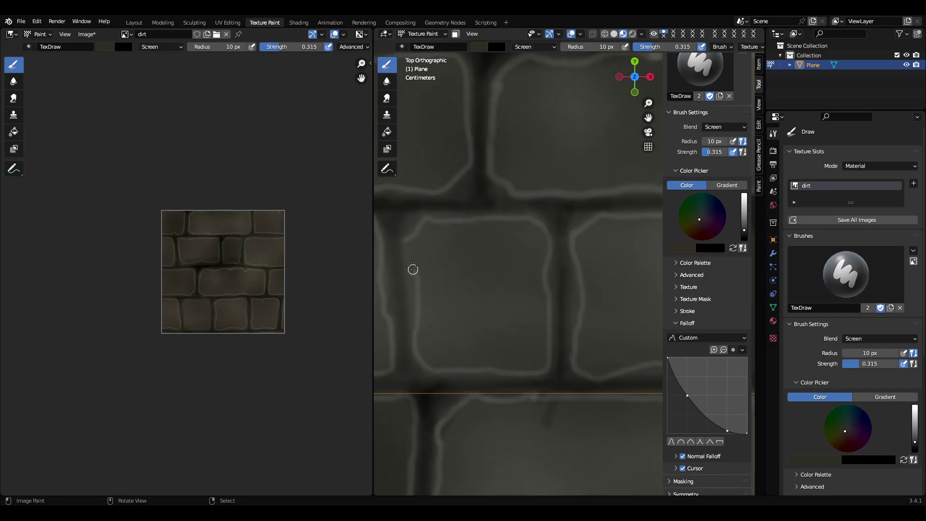
Set brush strength to 0.582 and radius to 4 px, and paint thin, bright lines along the third row's widest brick's upper-left corner, left edge and lower edge
scroll(532, 275, "down", 5)
scroll(587, 288, "down", 2)
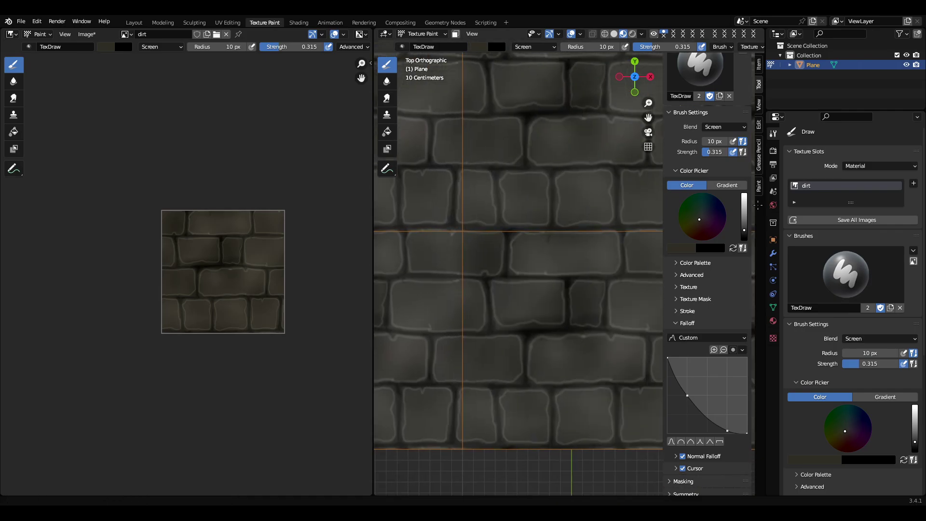
scroll(562, 300, "down", 1)
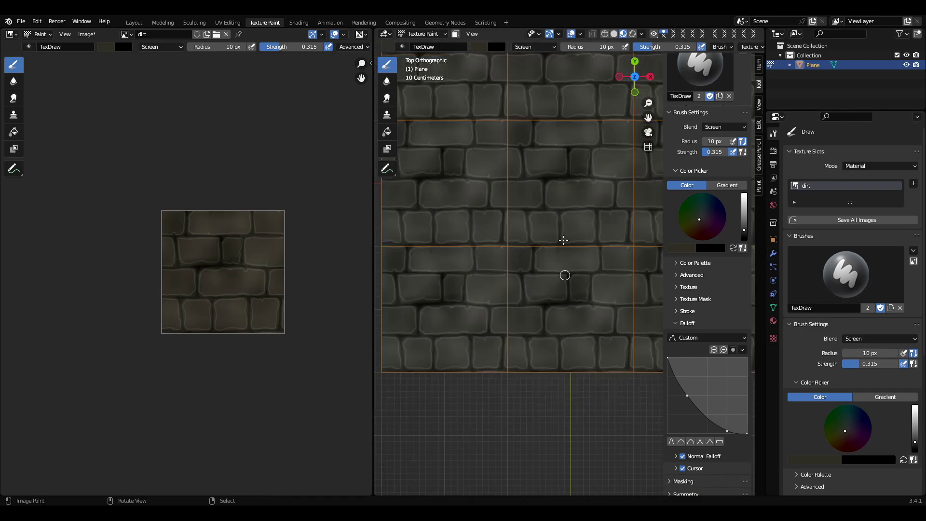
scroll(559, 232, "up", 10)
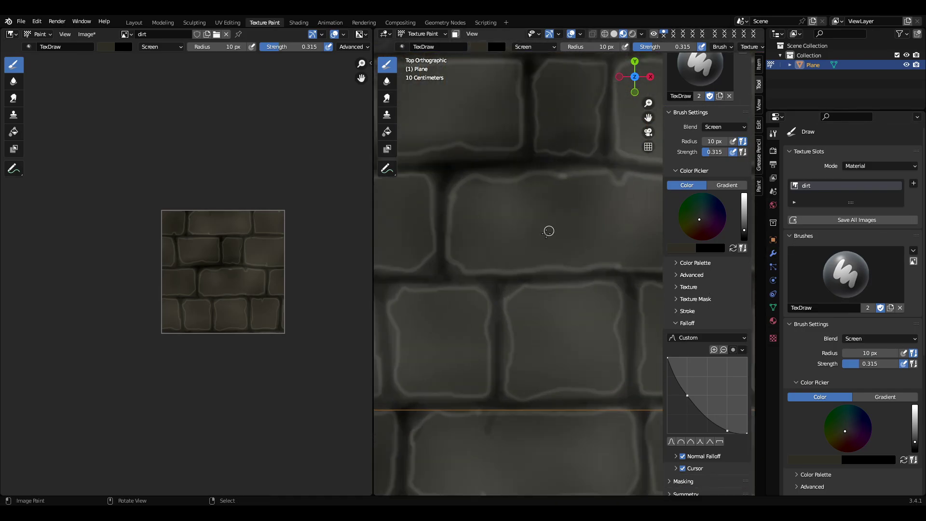
scroll(504, 205, "up", 2)
scroll(449, 164, "up", 2)
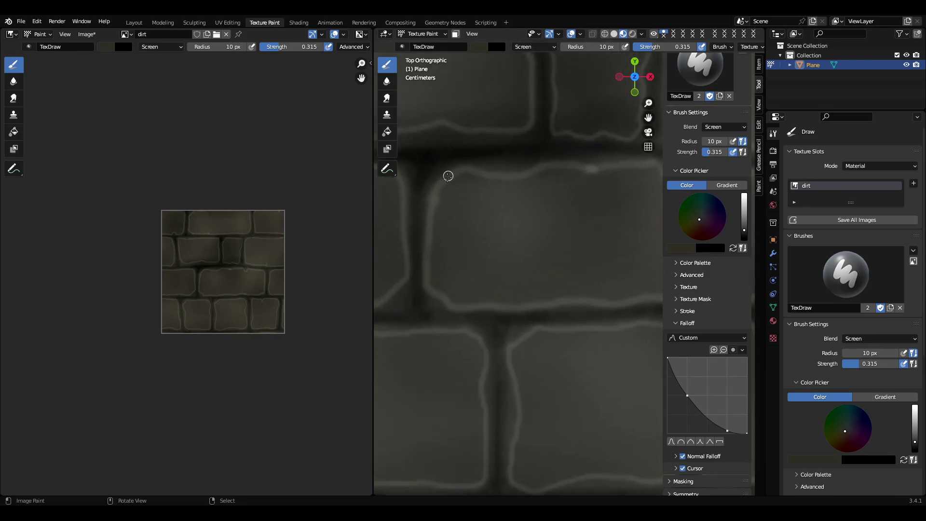
key("shift+f")
left_click(491, 172)
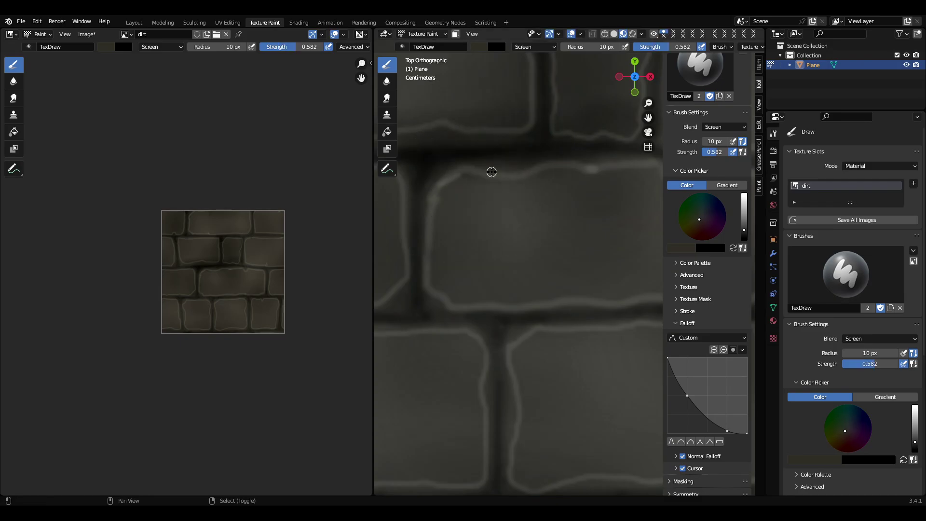
key("f")
left_click(446, 187)
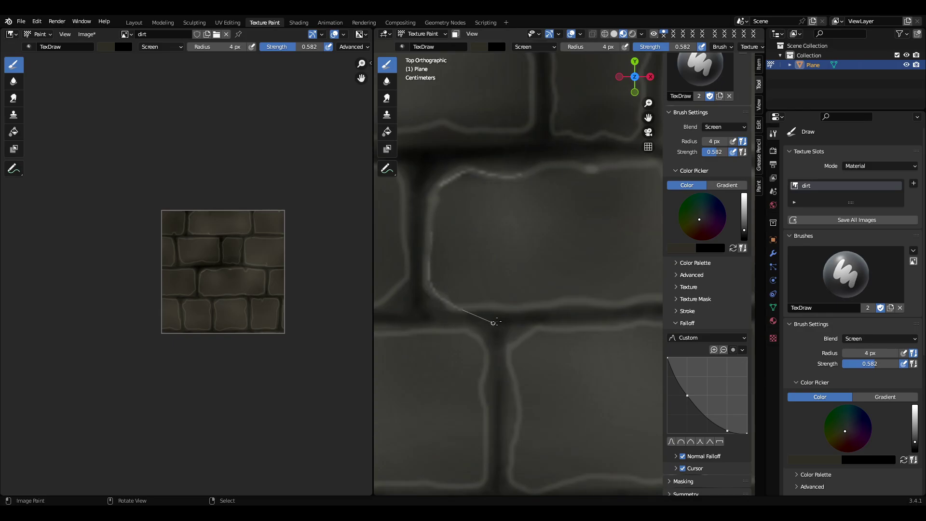
left_click_drag(542, 299, 554, 304)
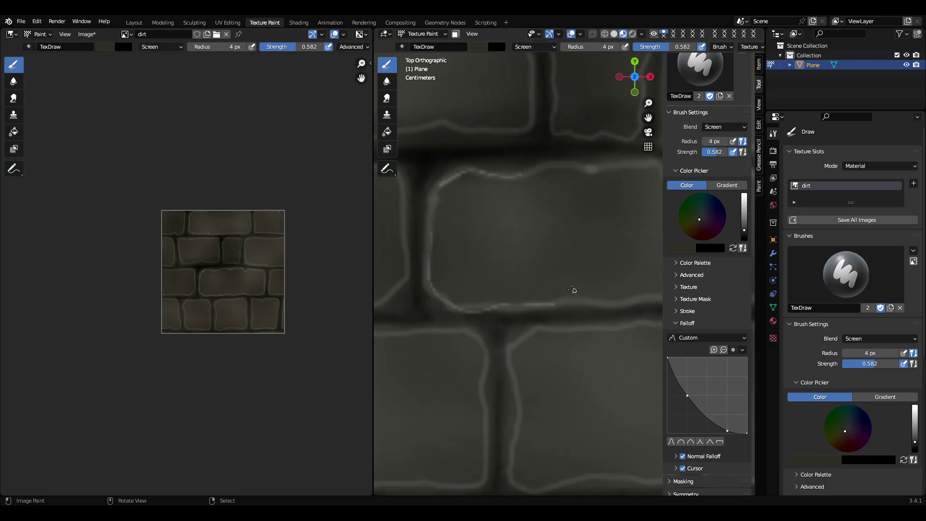
Set the brush radius to 9 px and brighten the upper-left corner of the second row's brick left of the narrow dark one
key("f")
left_click(512, 294)
scroll(558, 285, "down", 5)
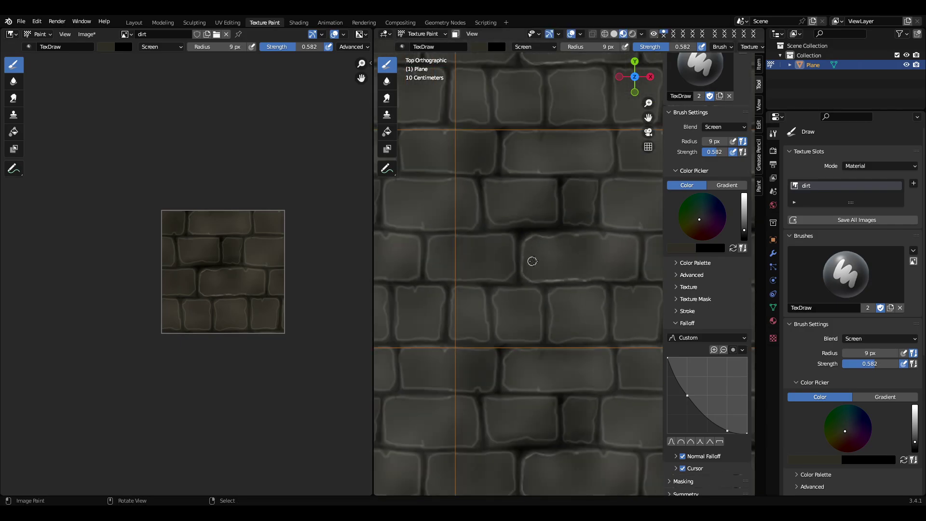
scroll(593, 228, "up", 2)
scroll(593, 228, "up", 5)
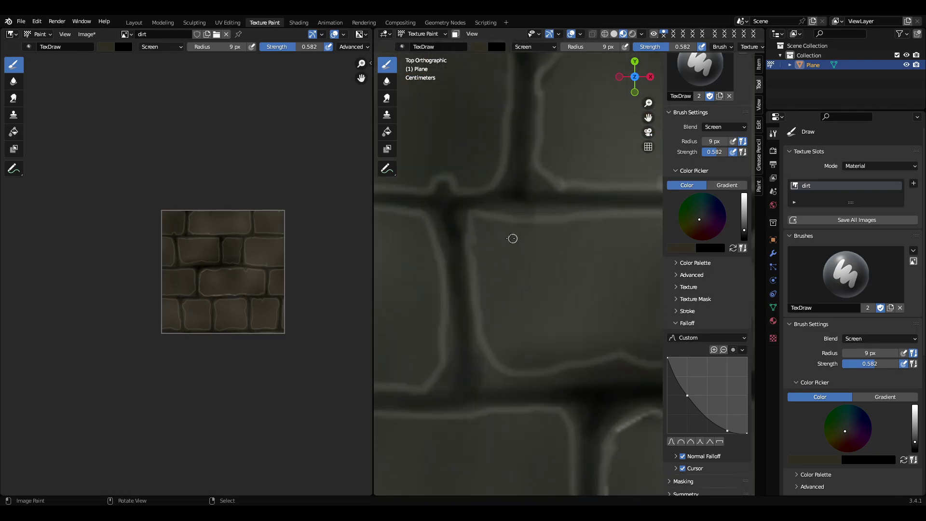
mouse_move(488, 215)
left_mouse_down()
mouse_move(502, 225)
mouse_move(471, 242)
mouse_move(507, 229)
mouse_move(474, 262)
mouse_move(479, 268)
left_mouse_up()
Set the brush radius to 32 px and strength to 0.279, and paint a broad, soft highlight inside that brick's upper-left corner
key("f")
left_click(487, 236)
key("ctrl+z")
key("ctrl+z")
key("ctrl+z")
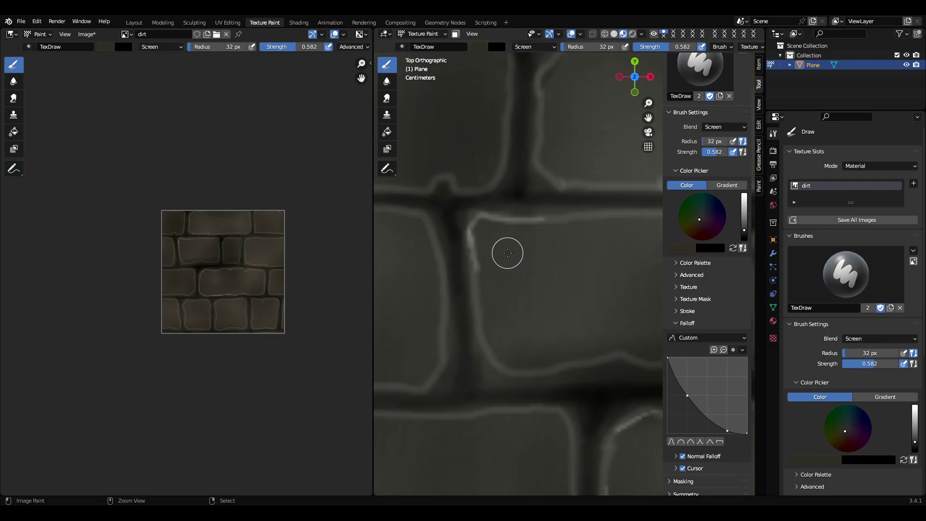
key("shift+f")
left_click(464, 241)
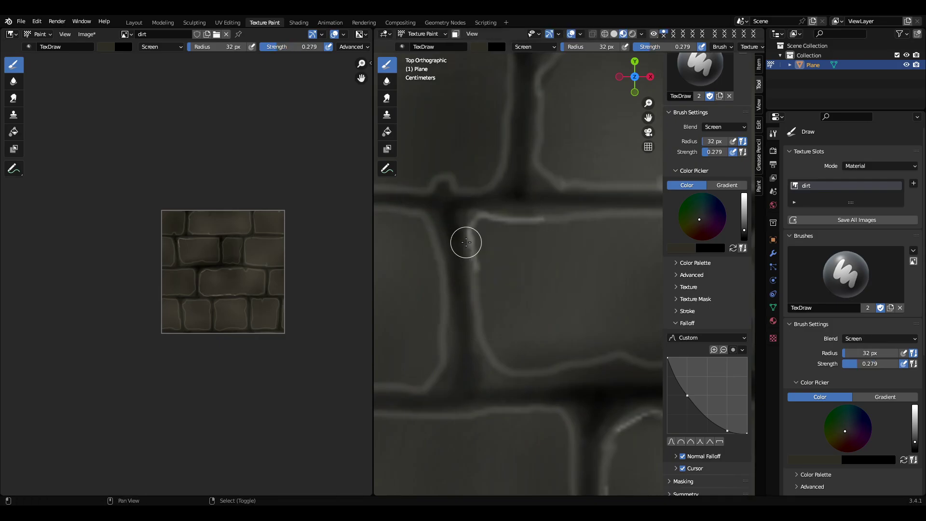
mouse_move(491, 222)
left_mouse_down()
mouse_move(479, 283)
mouse_move(527, 232)
mouse_move(573, 221)
mouse_move(507, 216)
mouse_move(581, 214)
left_mouse_up()
Set the brush radius to 12 px and reinforce the highlights along the same brick's left, lower and right edges
key("f")
left_click(530, 228)
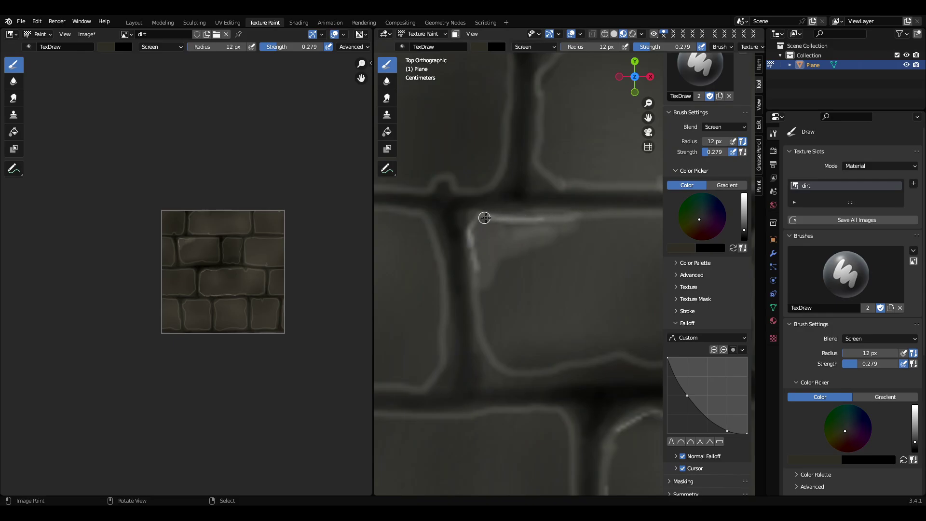
mouse_move(485, 216)
left_mouse_down()
mouse_move(471, 262)
mouse_move(477, 340)
mouse_move(543, 372)
left_mouse_up()
mouse_move(483, 366)
left_mouse_down()
mouse_move(534, 378)
mouse_move(619, 356)
left_mouse_up()
mouse_move(613, 346)
middle_mouse_down("shift")
mouse_move(535, 332)
mouse_move(464, 302)
middle_mouse_up("shift")
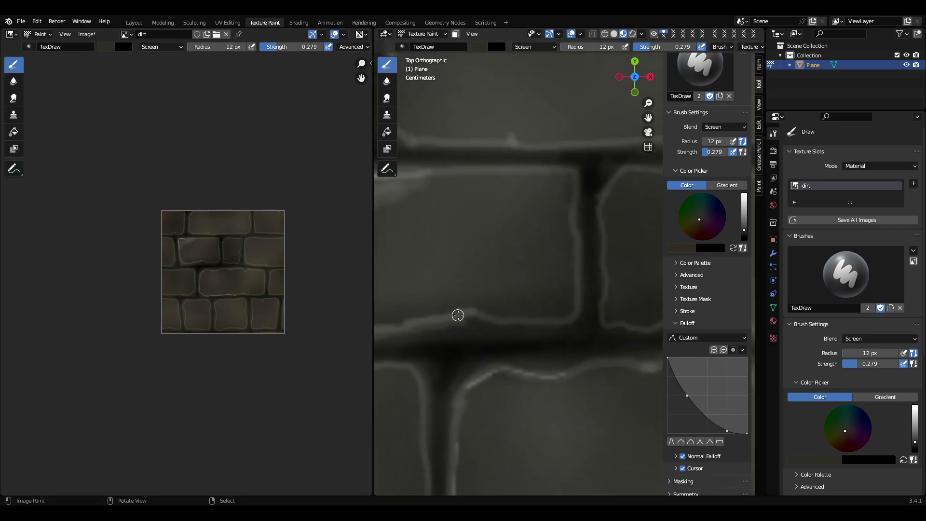
mouse_move(548, 322)
left_mouse_down()
mouse_move(574, 283)
mouse_move(571, 315)
left_mouse_up()
left_click_drag(582, 179, 582, 249)
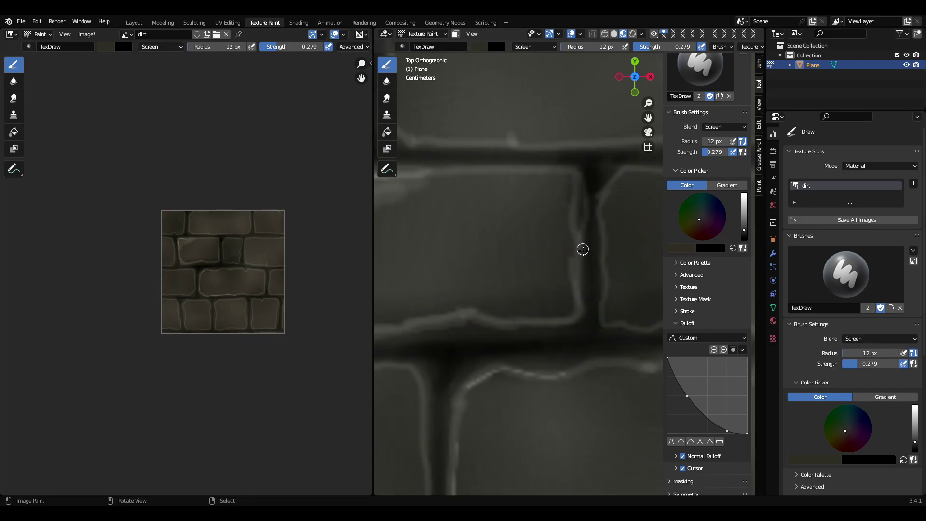
Set the brush radius to 26 px and widen the highlights along the same brick's right and upper edges
key("f")
left_click(582, 299)
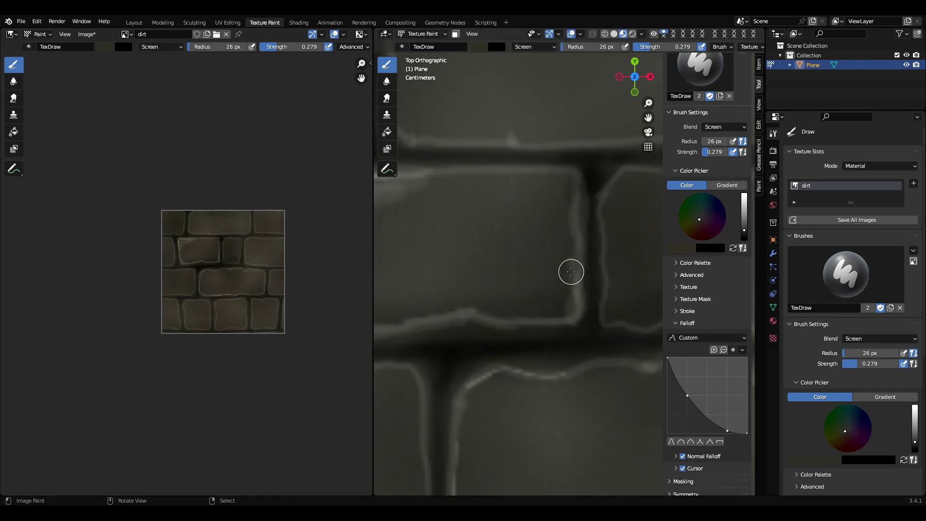
mouse_move(571, 271)
left_mouse_down()
mouse_move(571, 313)
mouse_move(586, 230)
mouse_move(556, 178)
mouse_move(574, 211)
left_mouse_up()
left_click_drag(508, 175, 425, 188)
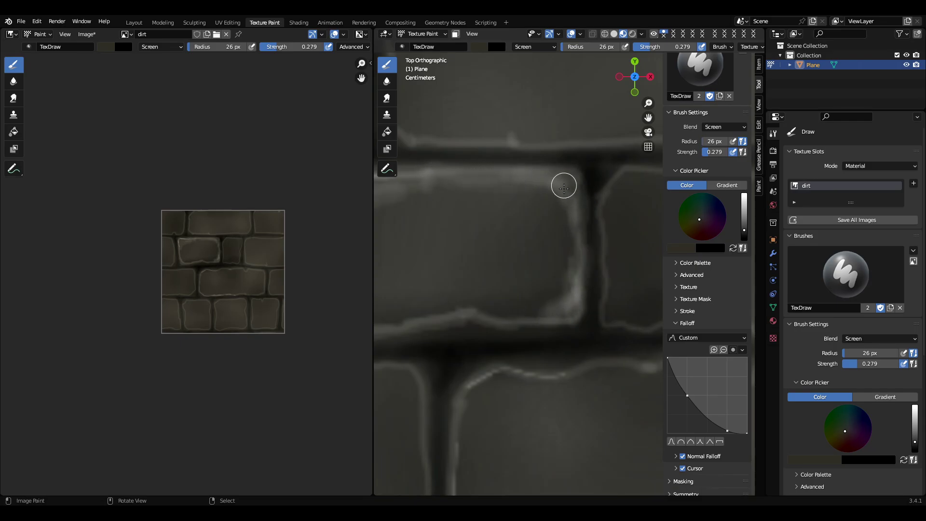
Paint a broad highlight inside the edges of the second row's narrow dark brick, strongest along its upper edge and upper-left corner
scroll(573, 240, "down", 6)
scroll(579, 287, "down", 4)
scroll(574, 241, "up", 8)
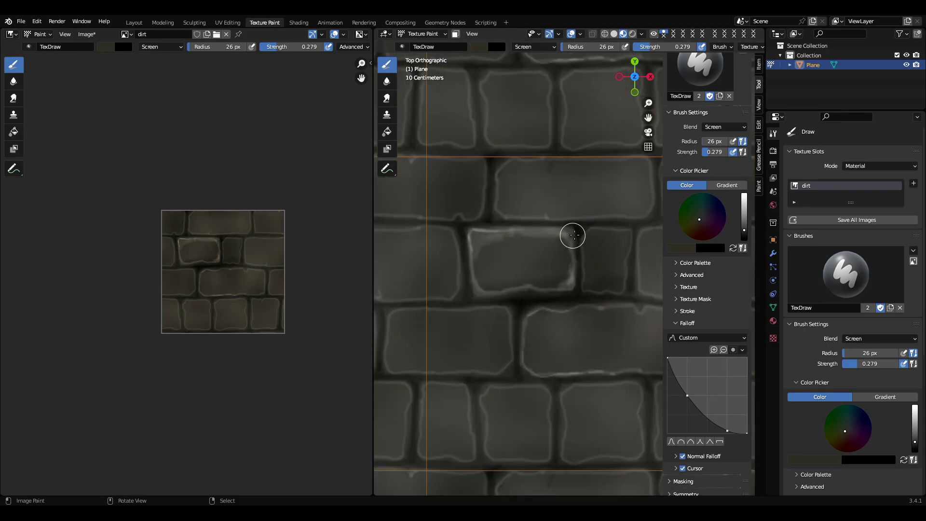
scroll(554, 238, "up", 4)
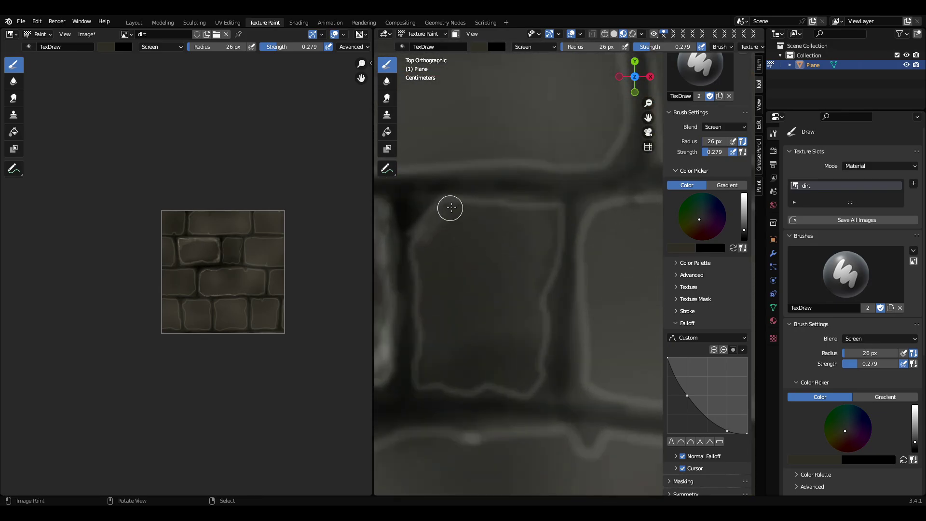
mouse_move(529, 217)
left_mouse_down()
mouse_move(448, 215)
mouse_move(415, 275)
mouse_move(424, 361)
mouse_move(424, 292)
mouse_move(465, 210)
mouse_move(450, 213)
mouse_move(486, 221)
mouse_move(530, 381)
mouse_move(469, 392)
mouse_move(415, 382)
mouse_move(543, 389)
mouse_move(564, 213)
mouse_move(506, 201)
mouse_move(522, 253)
mouse_move(537, 215)
mouse_move(439, 242)
left_mouse_up()
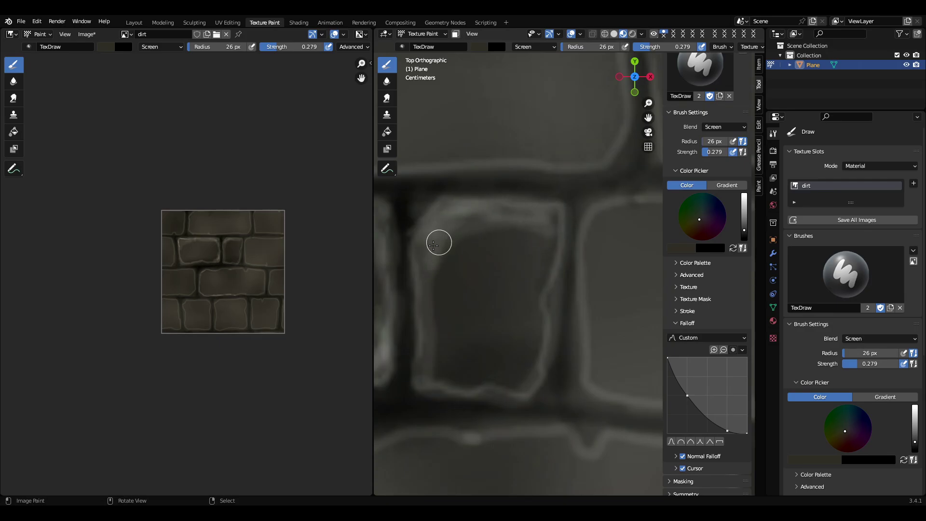
Paint a broad highlight on the upper-left corner and left edge of the second row's brick spanning the vertical seam
middle_click_drag(636, 297, 424, 227, "shift")
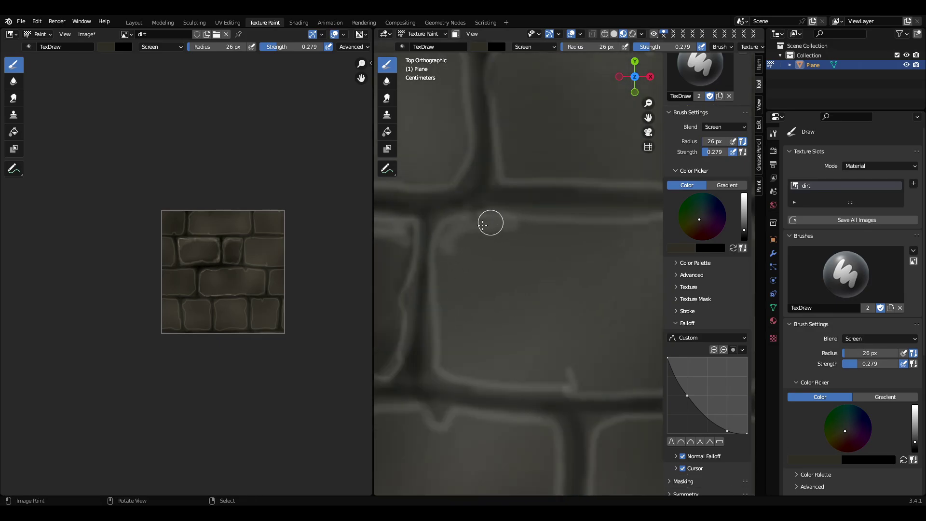
mouse_move(440, 289)
left_mouse_down()
mouse_move(473, 230)
mouse_move(444, 232)
mouse_move(516, 221)
mouse_move(442, 265)
mouse_move(449, 308)
left_mouse_up()
scroll(543, 333, "down", 6)
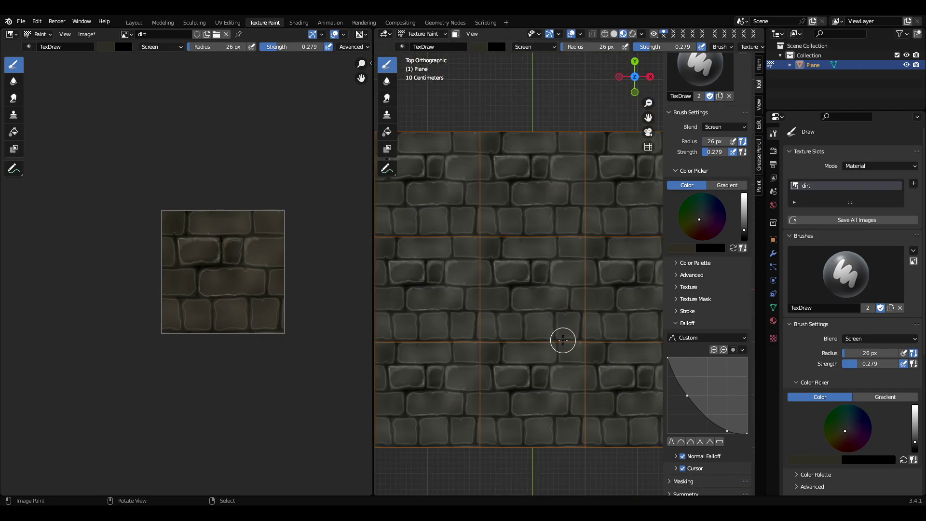
scroll(574, 241, "up", 8)
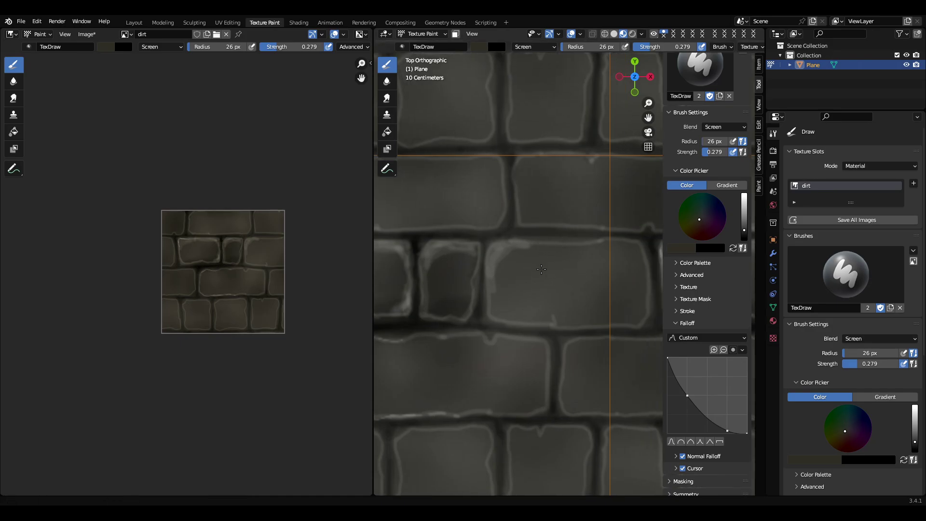
Extend the highlight along the upper edge and lower-left corner of the second row's brick spanning the vertical seam
mouse_move(463, 233)
left_mouse_down()
mouse_move(600, 234)
mouse_move(471, 236)
mouse_move(411, 256)
mouse_move(404, 327)
mouse_move(422, 333)
mouse_move(405, 277)
left_mouse_up()
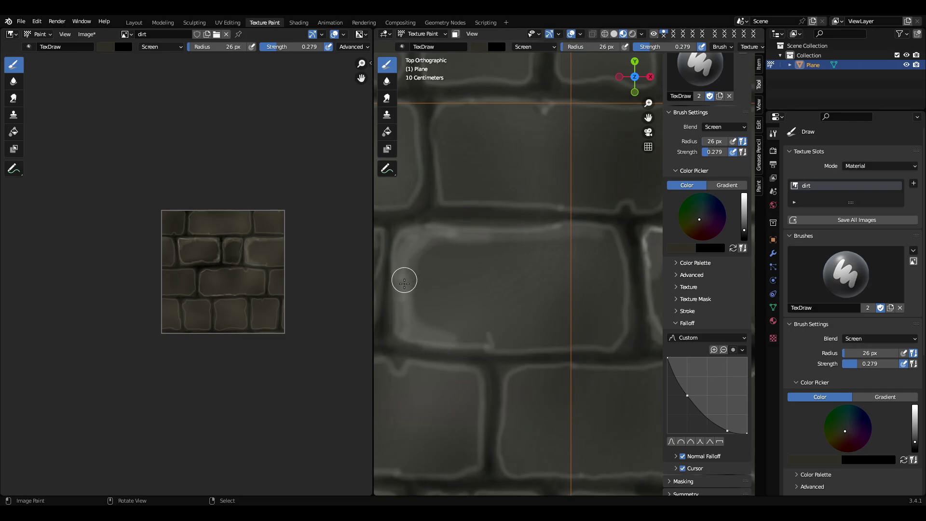
scroll(467, 177, "up", 1)
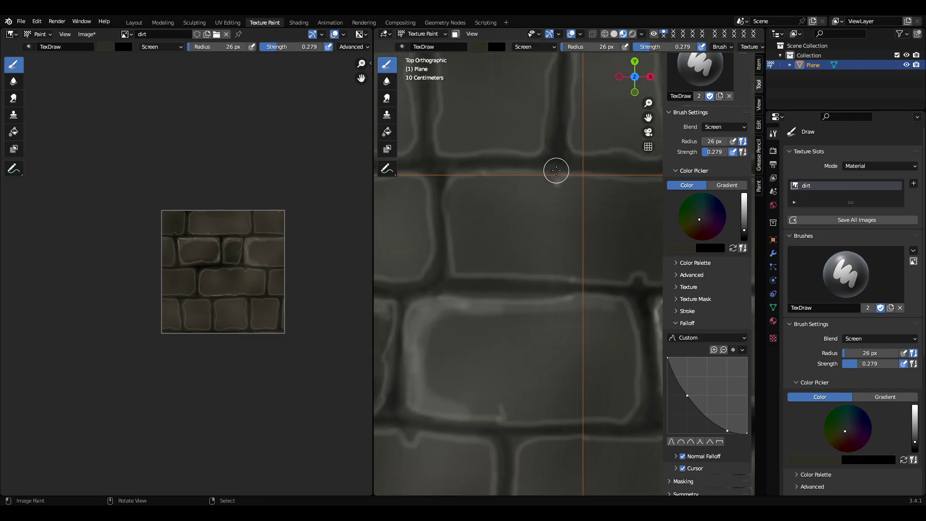
Set the brush radius to 45 px and paint a broad highlight on the upper-left corner and left edge of the top row's seam-spanning brick
scroll(536, 177, "up", 4)
middle_click_drag(536, 178, 579, 311, "shift")
mouse_move(563, 182)
left_mouse_down()
mouse_move(535, 183)
mouse_move(546, 186)
left_mouse_up()
scroll(514, 187, "down", 2)
middle_click_drag(512, 218, 580, 210, "shift")
key("f")
left_click(598, 202)
mouse_move(586, 204)
left_mouse_down()
mouse_move(457, 224)
mouse_move(450, 250)
mouse_move(514, 203)
mouse_move(465, 250)
mouse_move(465, 350)
left_mouse_up()
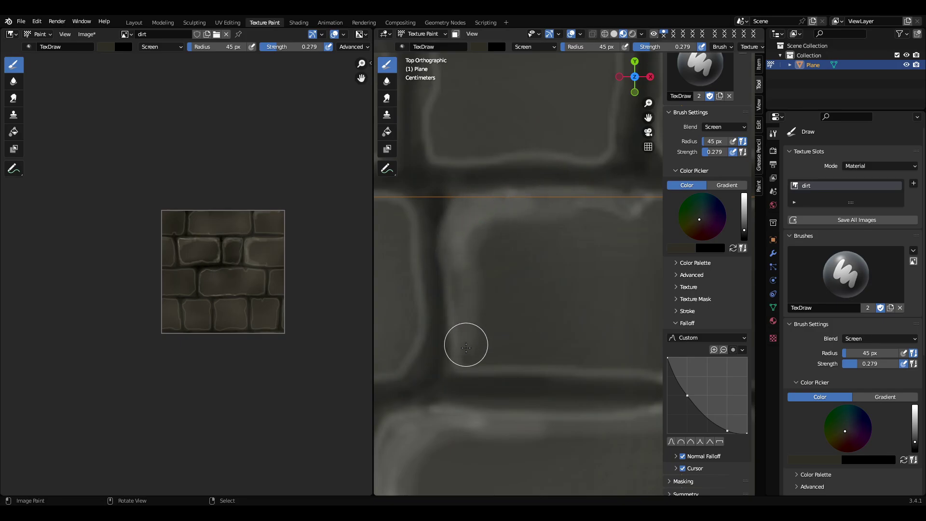
mouse_move(476, 254)
left_mouse_down()
mouse_move(566, 206)
mouse_move(471, 252)
mouse_move(458, 305)
mouse_move(495, 261)
left_mouse_up()
Set the brush radius to 28 px and brighten the same brick's upper-left corner and entire upper edge
scroll(495, 260, "down", 4)
middle_click_drag(456, 260, 539, 248, "shift")
scroll(471, 250, "up", 3)
mouse_move(539, 247)
left_mouse_down()
mouse_move(542, 217)
mouse_move(486, 260)
mouse_move(531, 212)
mouse_move(570, 218)
mouse_move(492, 238)
mouse_move(501, 235)
mouse_move(496, 323)
mouse_move(512, 337)
mouse_move(481, 319)
mouse_move(477, 273)
left_mouse_up()
key("f")
left_click(575, 231)
middle_click_drag(477, 273, 583, 271)
key("KP_7")
scroll(541, 281, "down", 3)
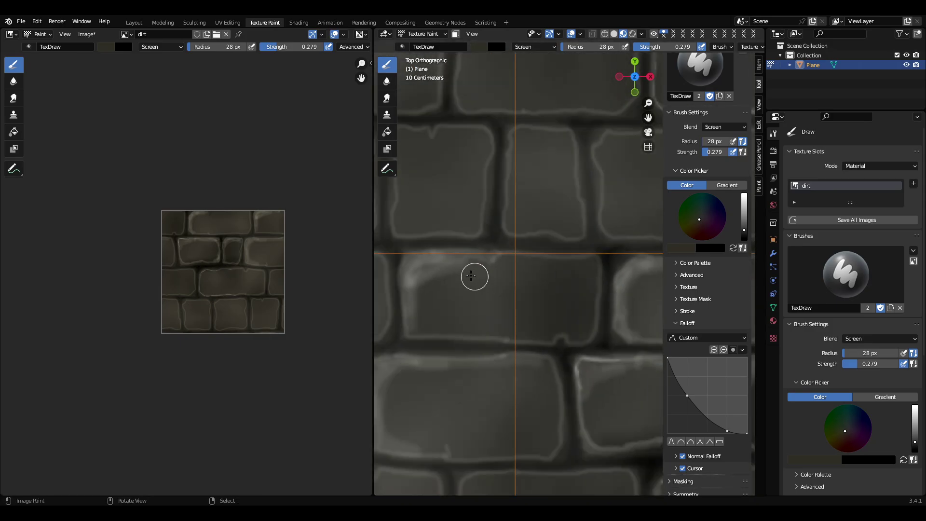
middle_click_drag(474, 276, 515, 284, "shift")
mouse_move(548, 268)
left_mouse_down()
mouse_move(635, 273)
mouse_move(541, 267)
mouse_move(458, 276)
left_mouse_up()
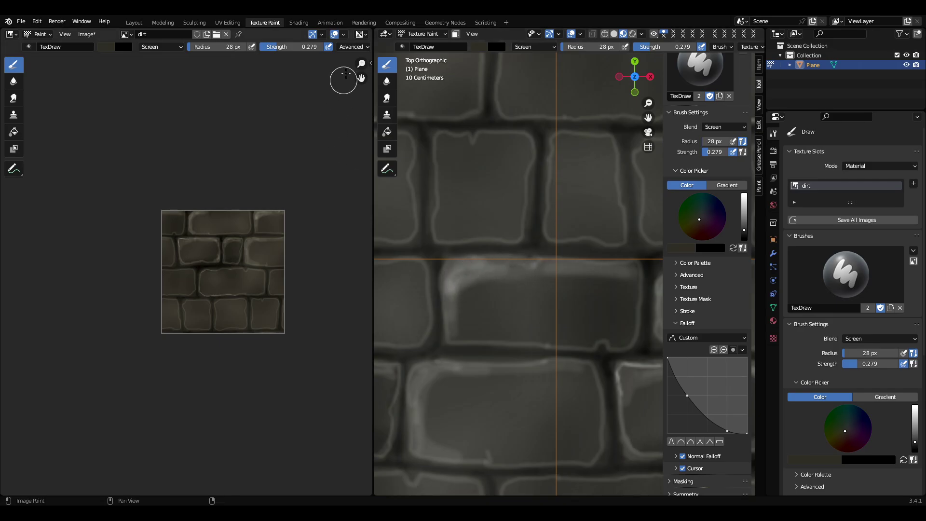
Switch to the Soften brush at strength 1.000 for blending the same brick's highlight
left_click(387, 81)
scroll(506, 334, "up", 3)
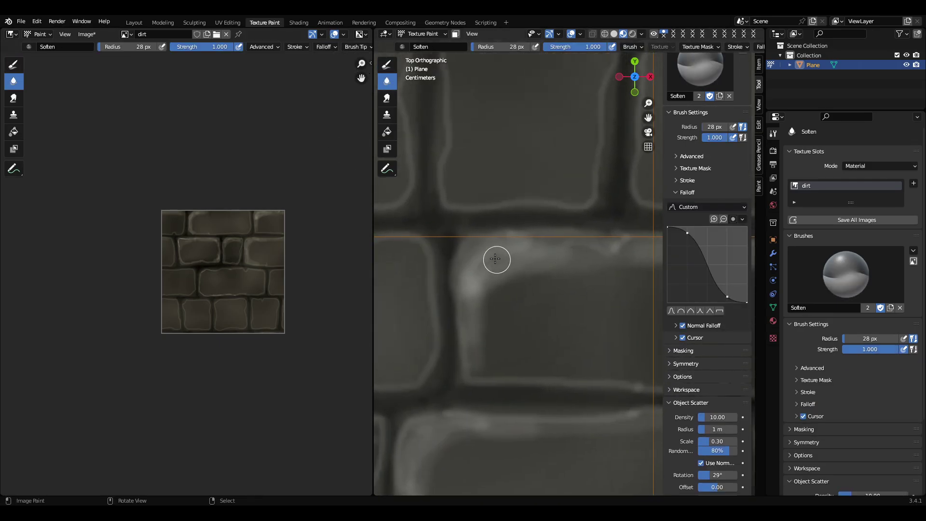
key("shift+f")
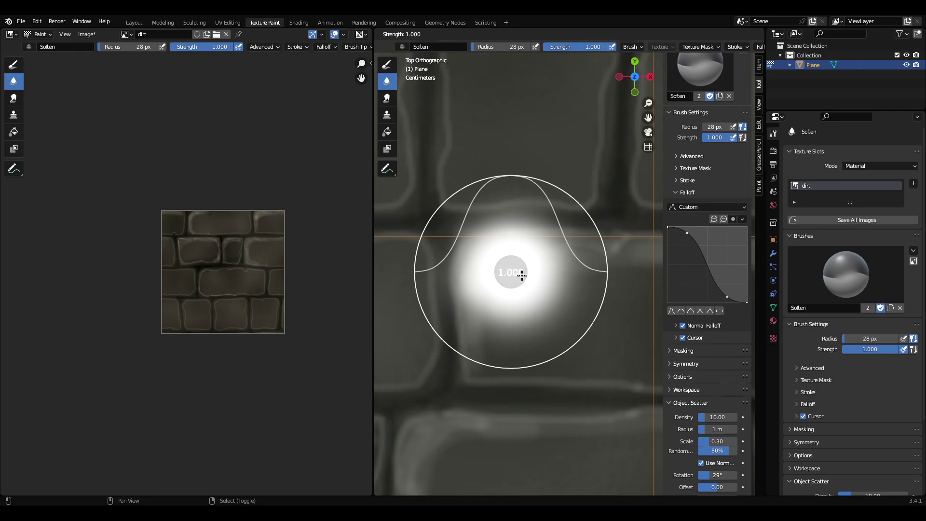
left_click(521, 275)
Smear the highlight at the brick's upper-left downward into its face in several parallel vertical streaks
left_click(388, 98)
mouse_move(493, 263)
left_mouse_down()
mouse_move(491, 332)
mouse_move(512, 332)
left_mouse_up()
left_click_drag(537, 286, 538, 330)
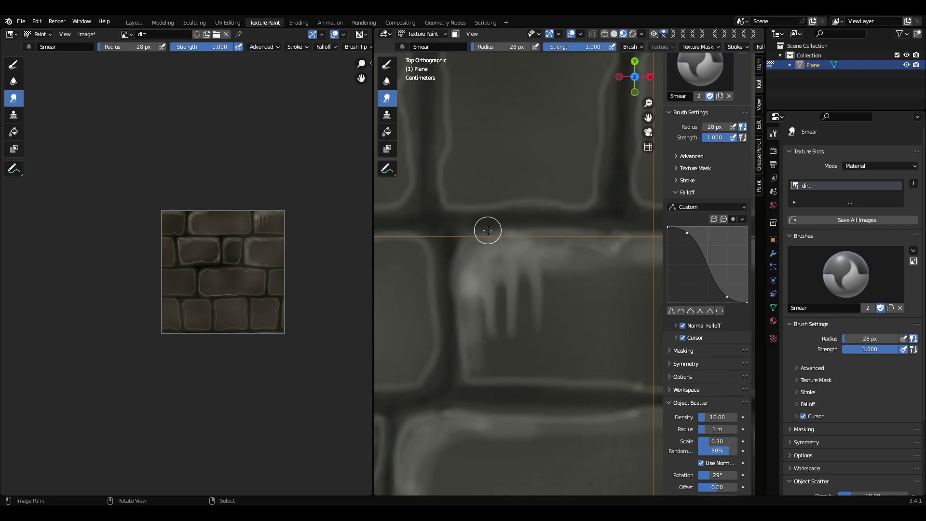
left_click_drag(542, 258, 554, 318)
left_click_drag(571, 262, 573, 301)
left_click_drag(529, 264, 525, 311)
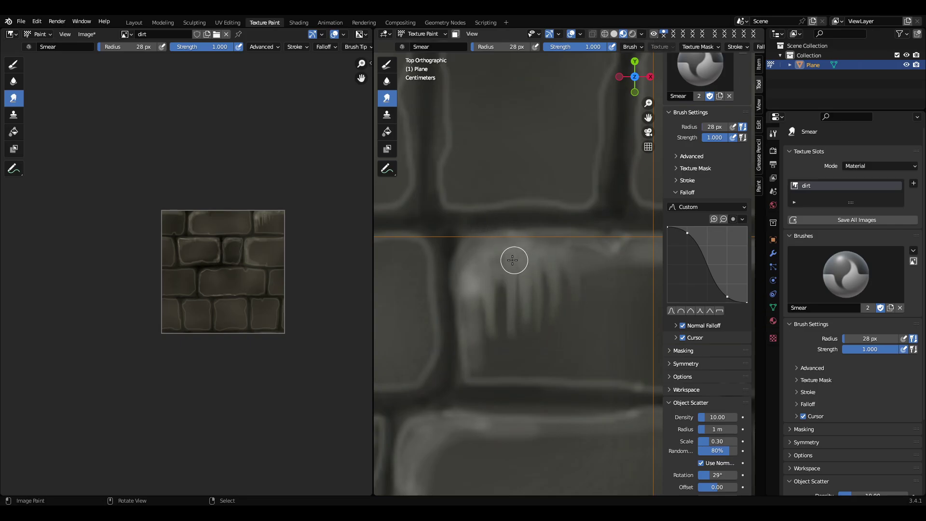
mouse_move(510, 267)
left_mouse_down()
mouse_move(504, 311)
mouse_move(477, 269)
mouse_move(469, 285)
mouse_move(535, 260)
mouse_move(515, 291)
mouse_move(543, 305)
mouse_move(506, 276)
mouse_move(481, 385)
mouse_move(575, 279)
mouse_move(484, 337)
mouse_move(541, 302)
left_mouse_up()
Set the brush radius to 78 px and smear the upper-edge highlight down into the right half of the same brick
left_click(387, 81)
key("f")
left_click(564, 288)
left_click(387, 100)
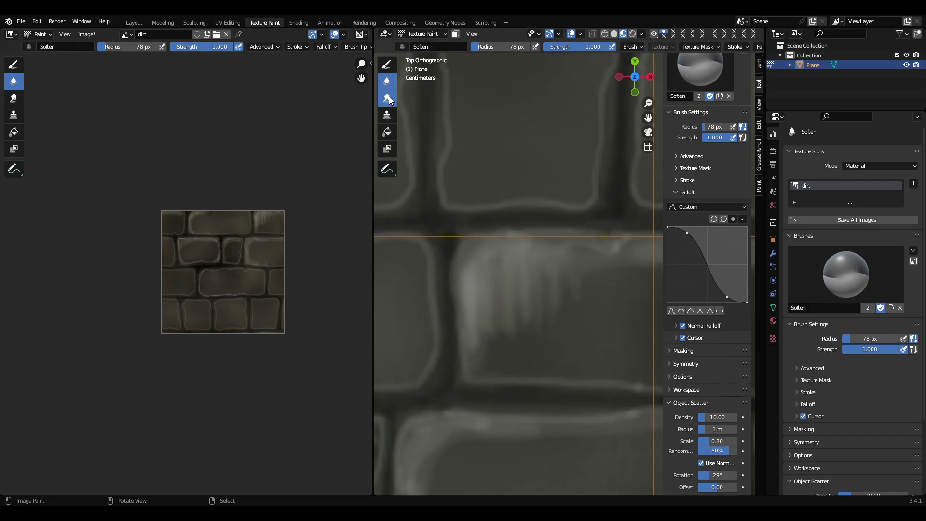
middle_click_drag(624, 334, 451, 294, "shift")
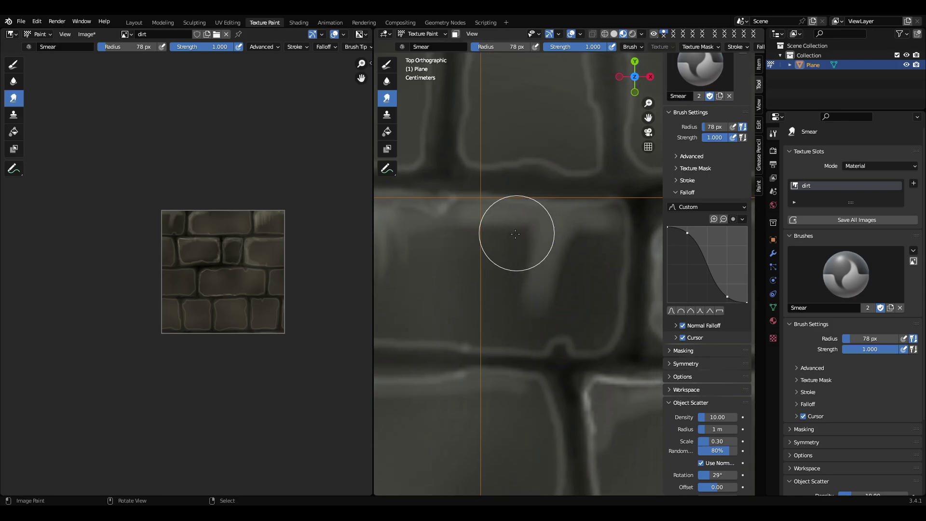
mouse_move(480, 258)
left_mouse_down()
mouse_move(614, 247)
mouse_move(573, 293)
left_mouse_up()
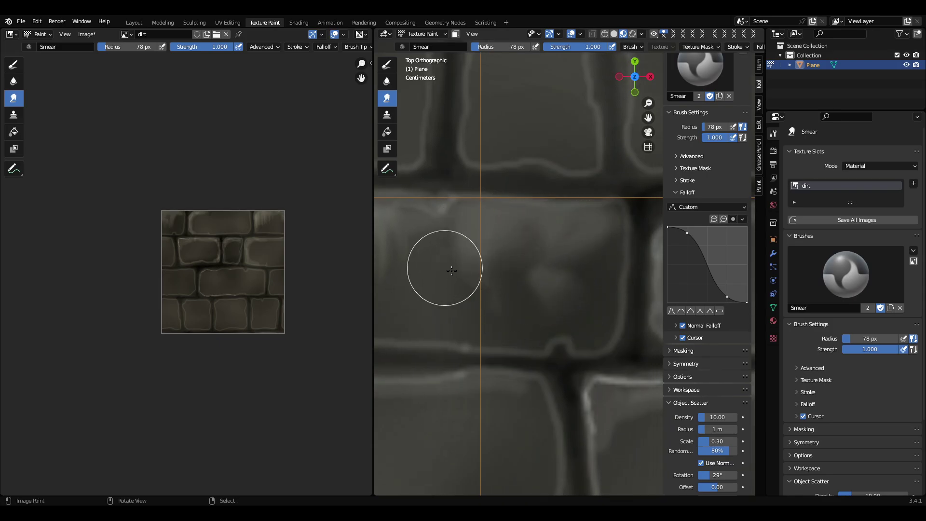
mouse_move(451, 270)
left_mouse_down()
mouse_move(429, 279)
mouse_move(544, 283)
mouse_move(587, 264)
mouse_move(449, 253)
left_mouse_up()
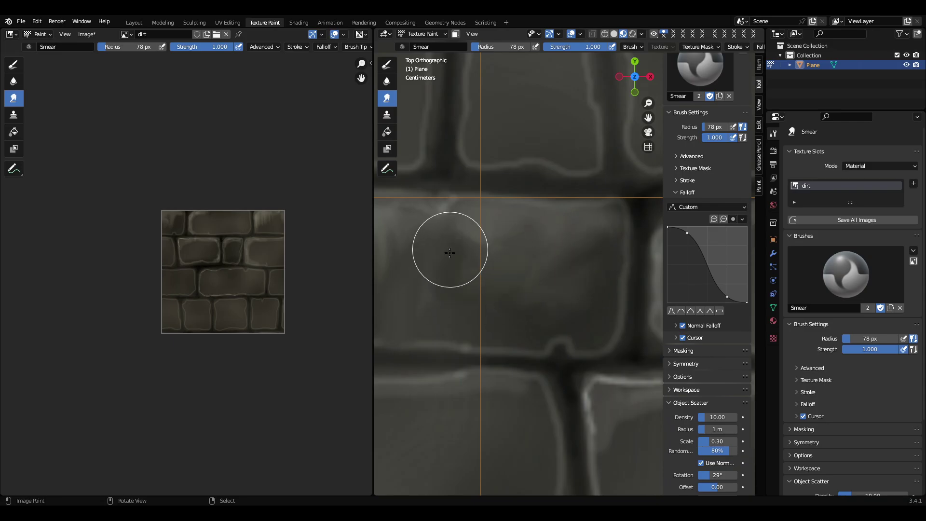
scroll(614, 282, "down", 4)
scroll(612, 284, "up", 3)
middle_click_drag(458, 255, 542, 257, "shift")
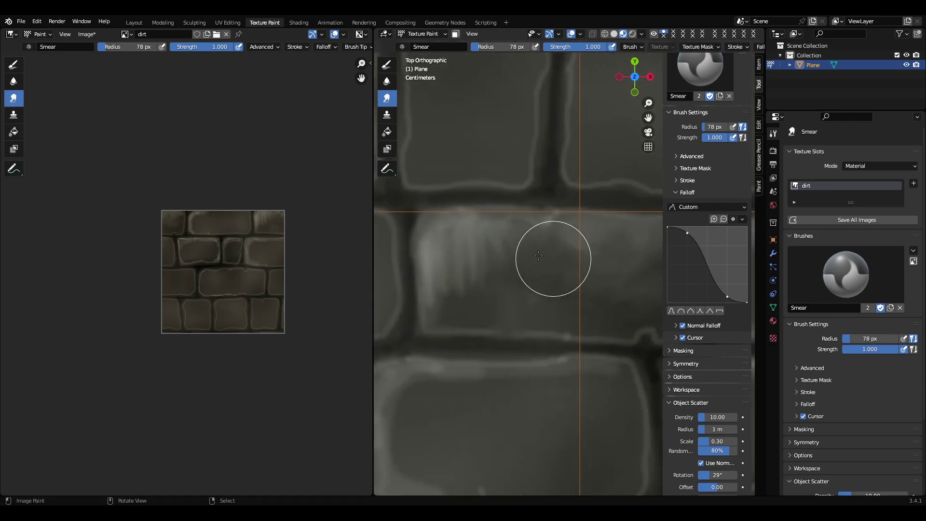
Soften the smeared highlights on the same brick with the Soften brush at strength 1.000
left_click(387, 81)
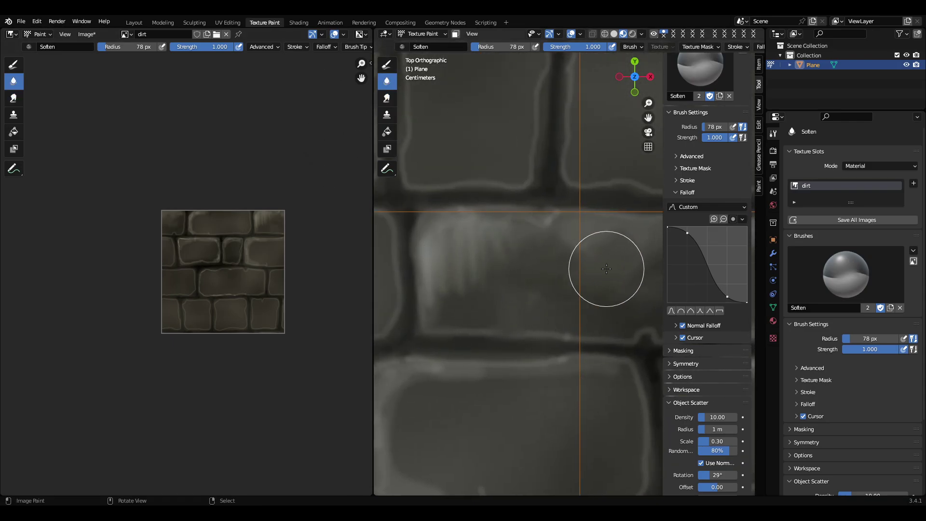
key("shift+f")
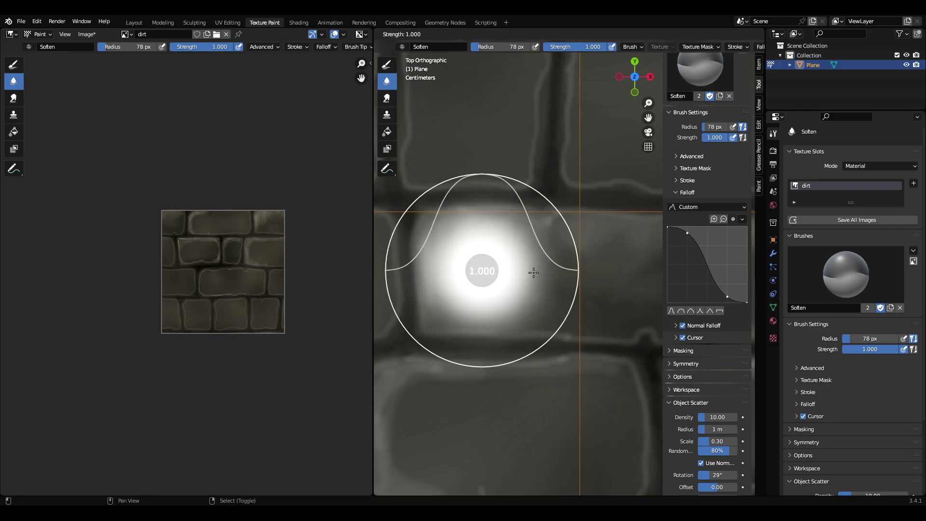
left_click(536, 272)
middle_click_drag(634, 286, 516, 279, "shift")
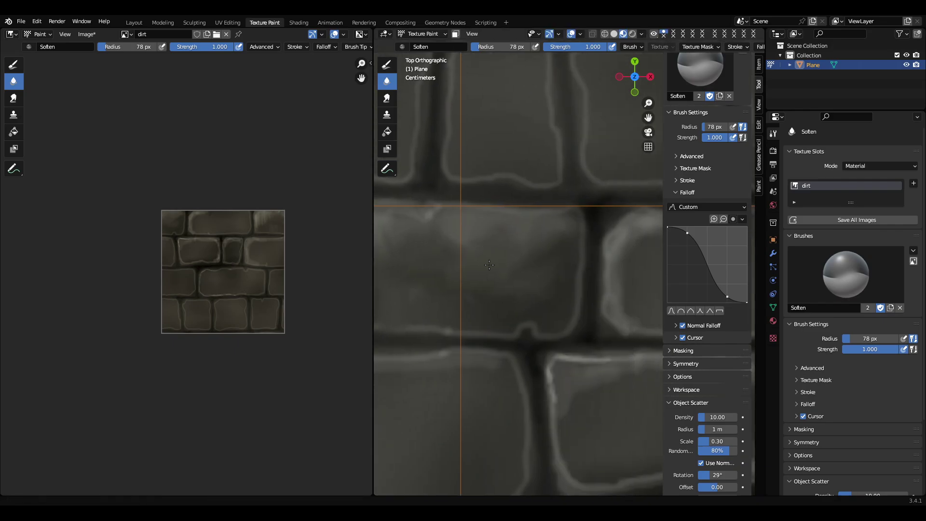
Paint over the brick's smeared face with the Draw brush in Mix blend at strength 0.709 to even it out
left_click(386, 64)
right_click(499, 276)
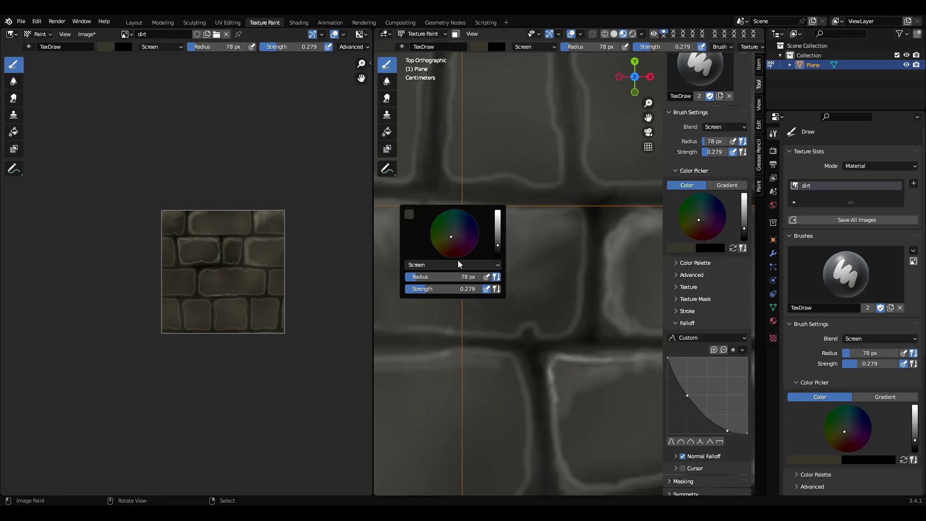
left_click(424, 263)
left_click(415, 274)
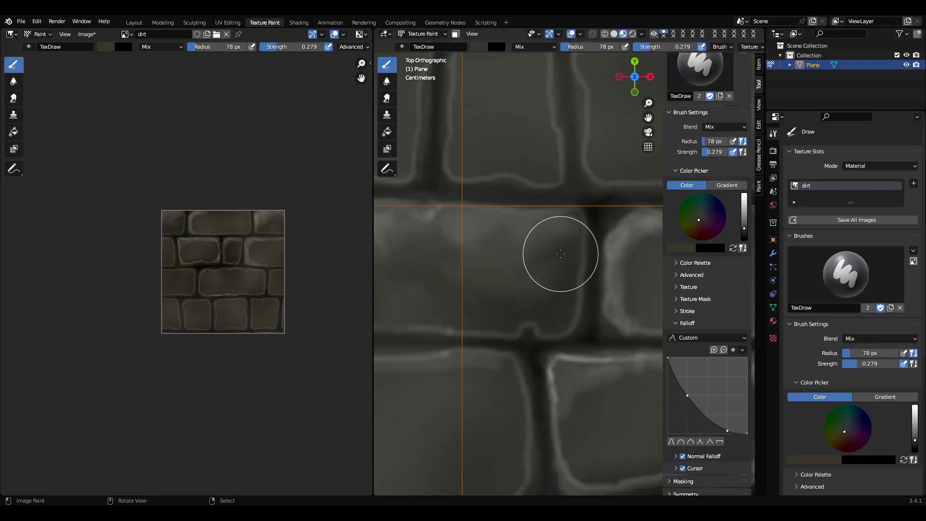
key("shift+f")
left_click(525, 269)
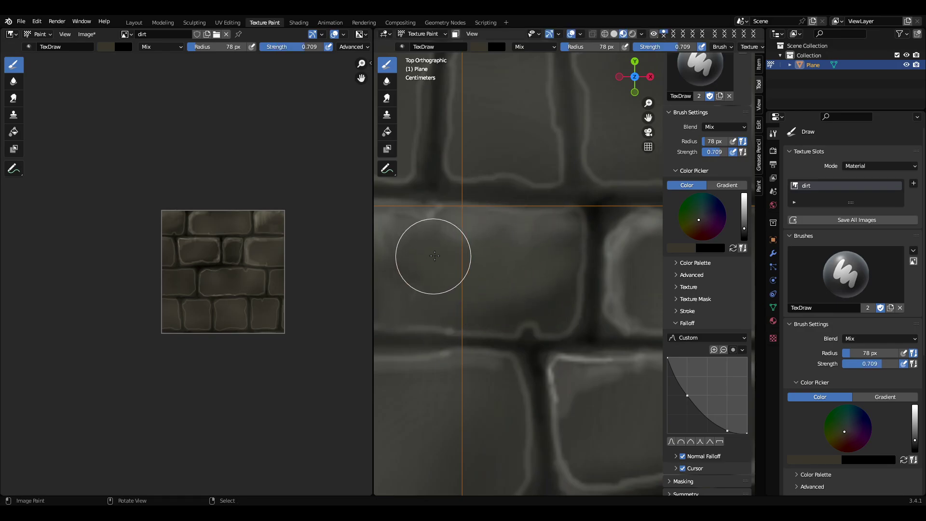
middle_click_drag(479, 261, 574, 258, "shift")
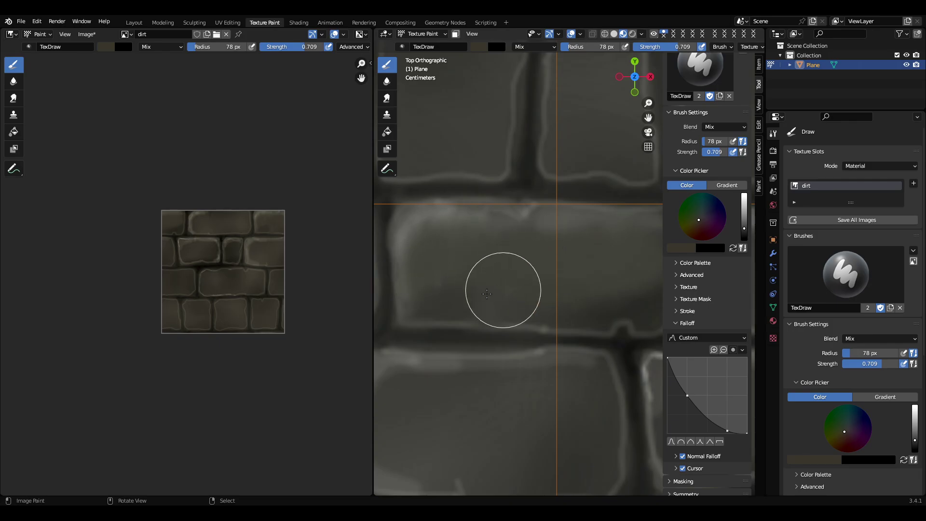
Sample the lighter highlight color, set the brush radius to 40 px and repaint the same brick's upper-left corner
key("s")
key("f")
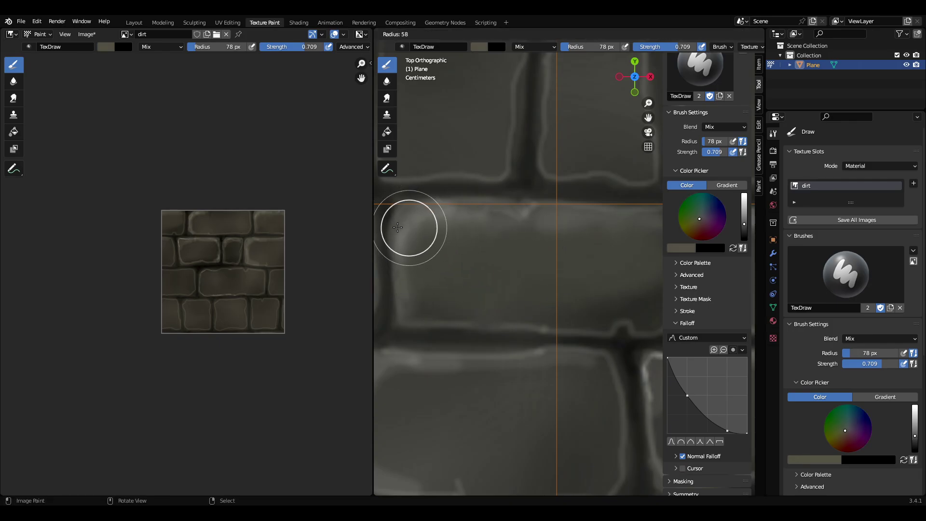
left_click(408, 236)
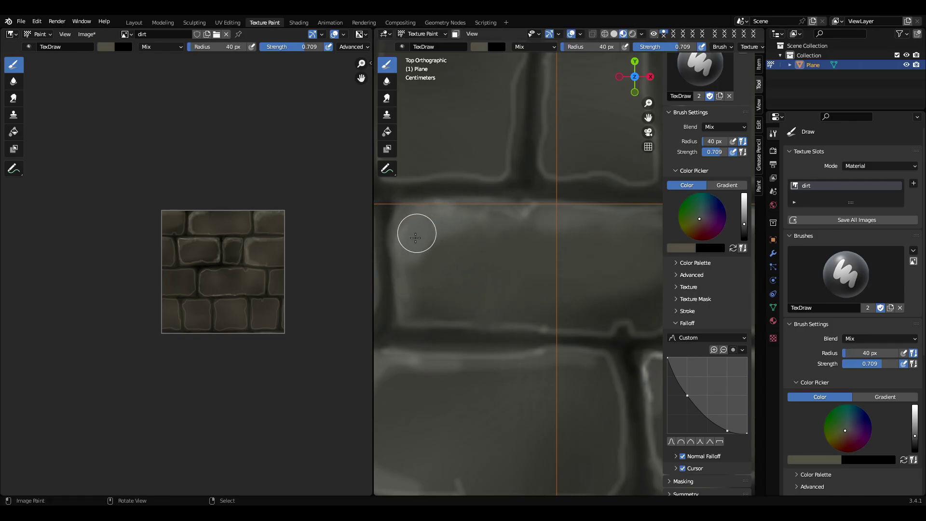
In the Layout workspace, add a cube at the center of the brick-textured plane grid
scroll(482, 270, "down", 12)
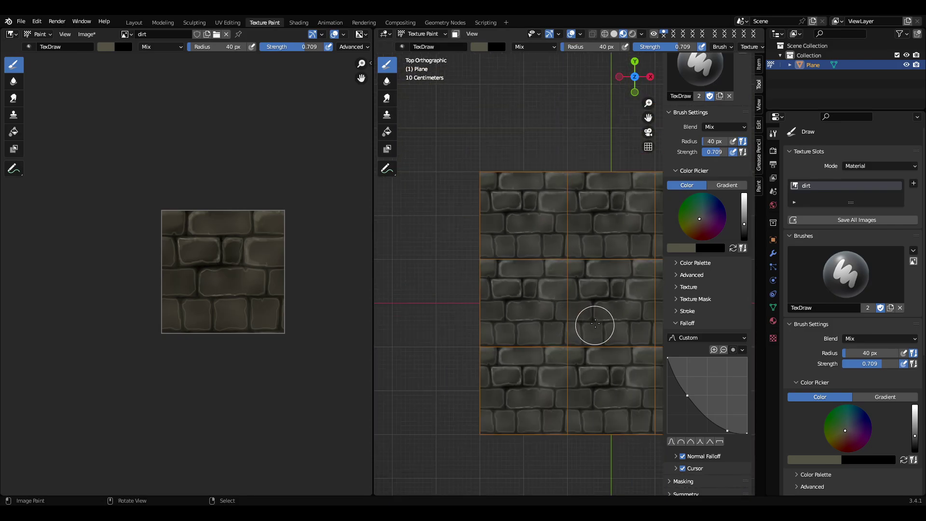
middle_click_drag(595, 325, 440, 289, "shift")
left_click(134, 22)
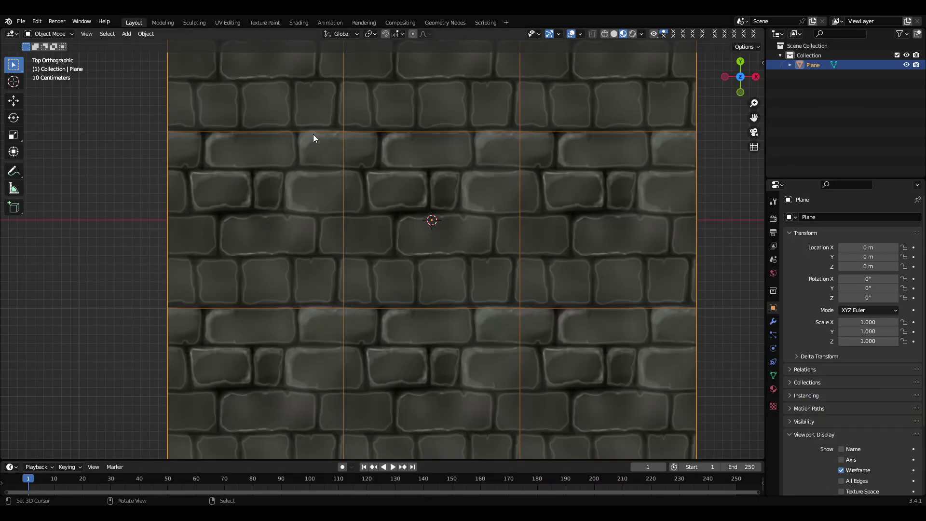
scroll(386, 228, "down", 4)
scroll(405, 235, "up", 4)
middle_click_drag(452, 264, 469, 207)
key("shift+a")
mouse_move(433, 250)
left_click(481, 262)
Raise the cube along the Z axis to 0.98252 m so that it rests on the plane
key("g")
key("z")
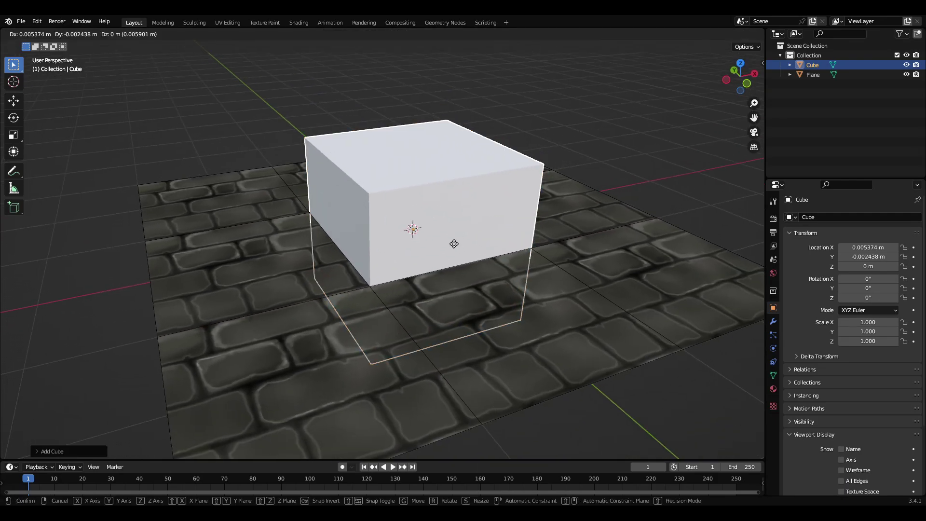
left_click(449, 200)
key("Tab")
key("Tab")
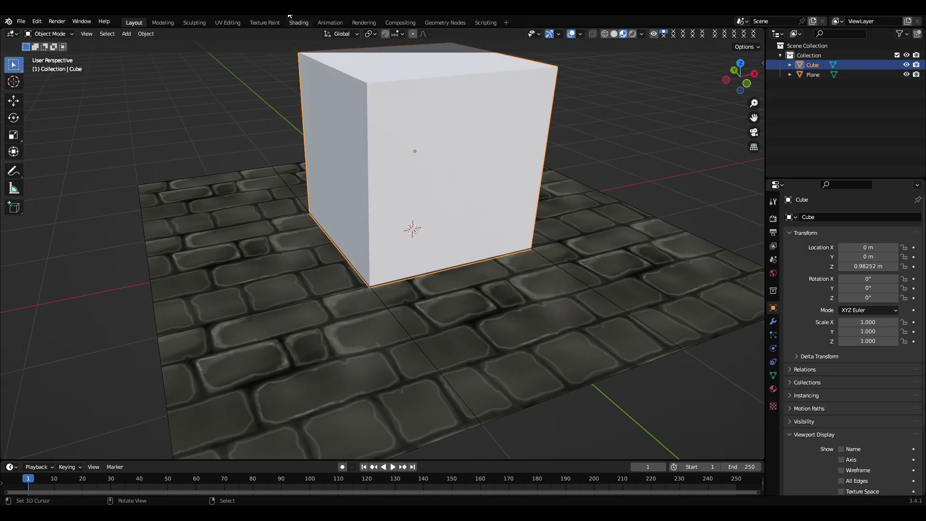
Create a new material for the cube and connect an Image Texture node using the dirt image to its Base Color
left_click(297, 23)
left_click(464, 299)
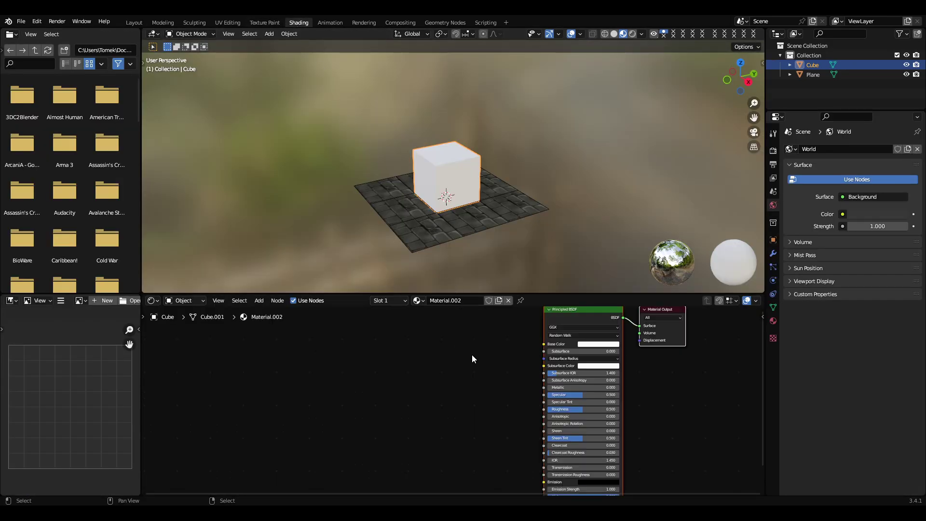
key("shift+a")
mouse_move(346, 409)
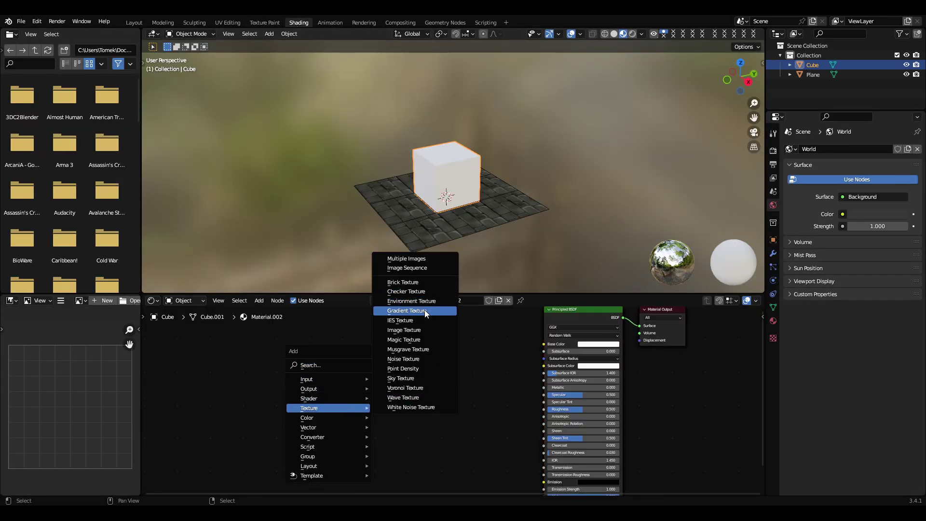
left_click(420, 329)
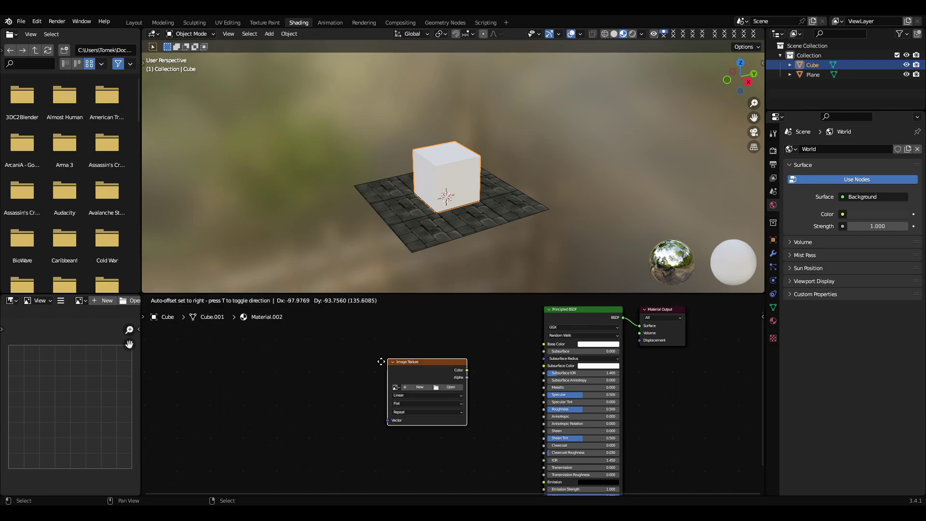
left_click(369, 388)
left_click(383, 399)
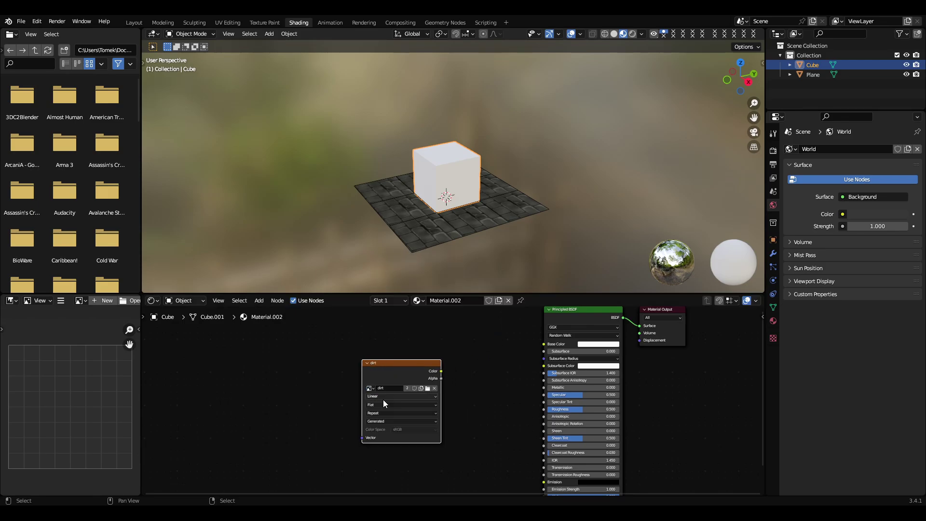
left_click_drag(440, 370, 544, 343)
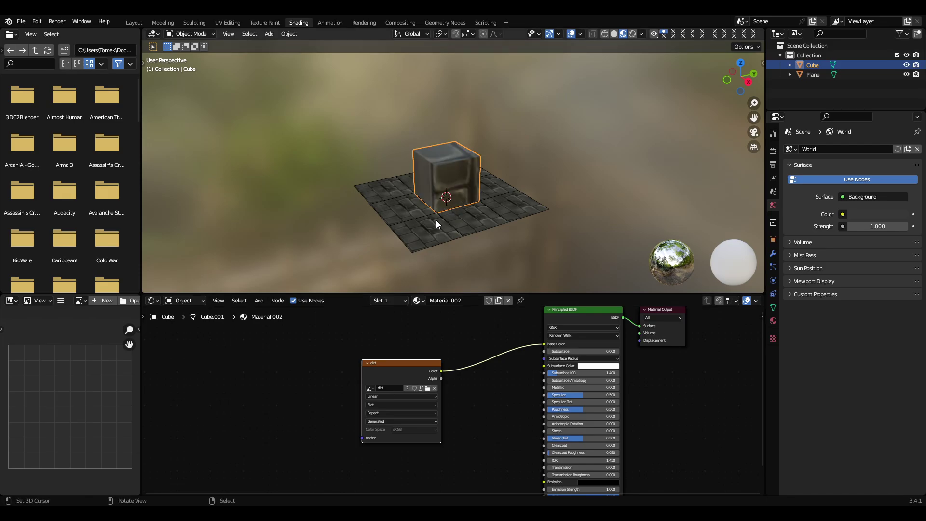
Add a UV Map node and place it before the dirt texture node
key("shift+a")
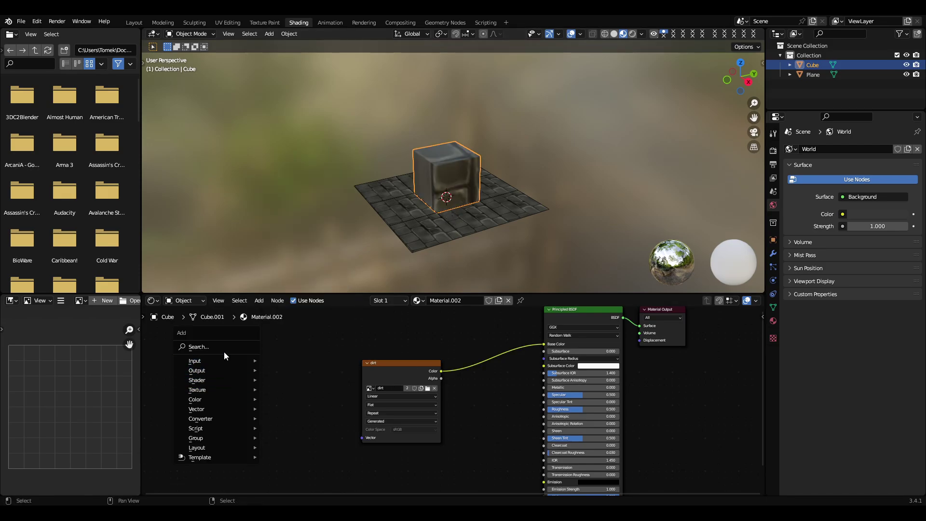
left_click(224, 350)
type("uv")
key("Return")
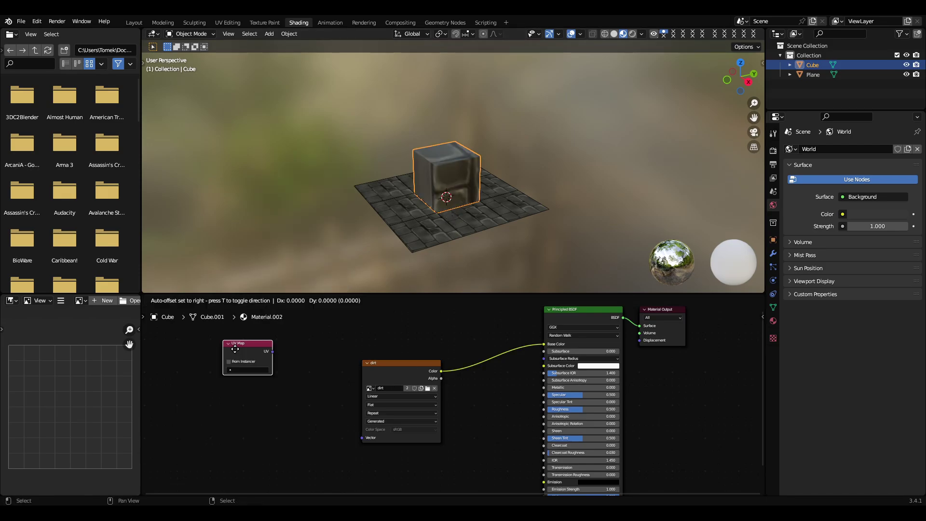
left_click(277, 401)
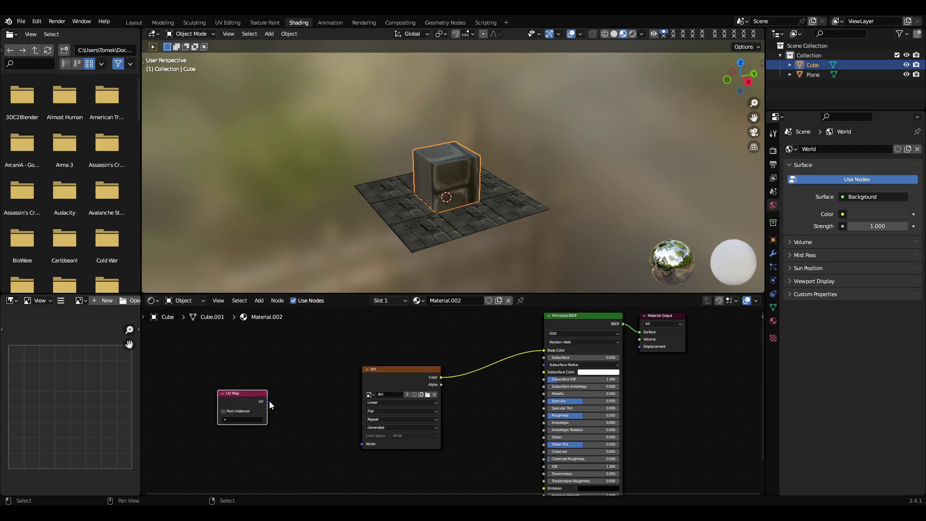
left_click(289, 369)
key("F3")
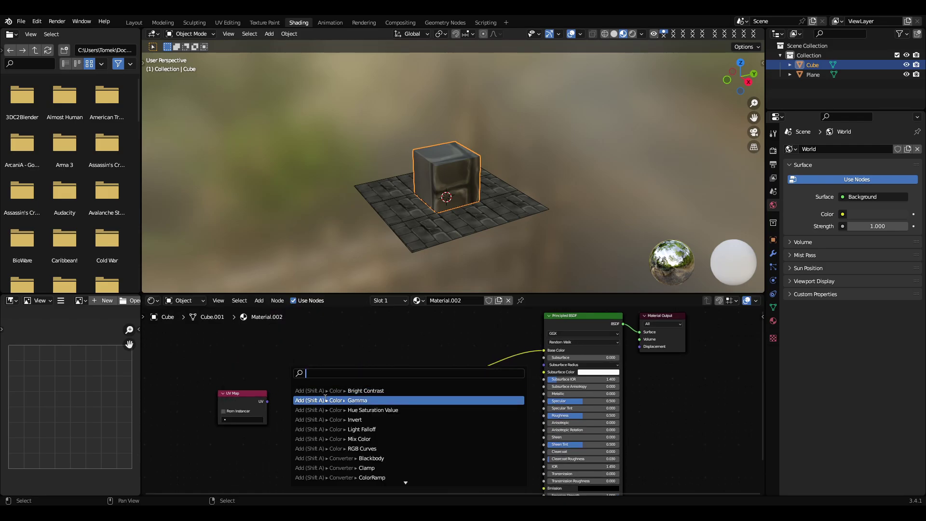
type("map")
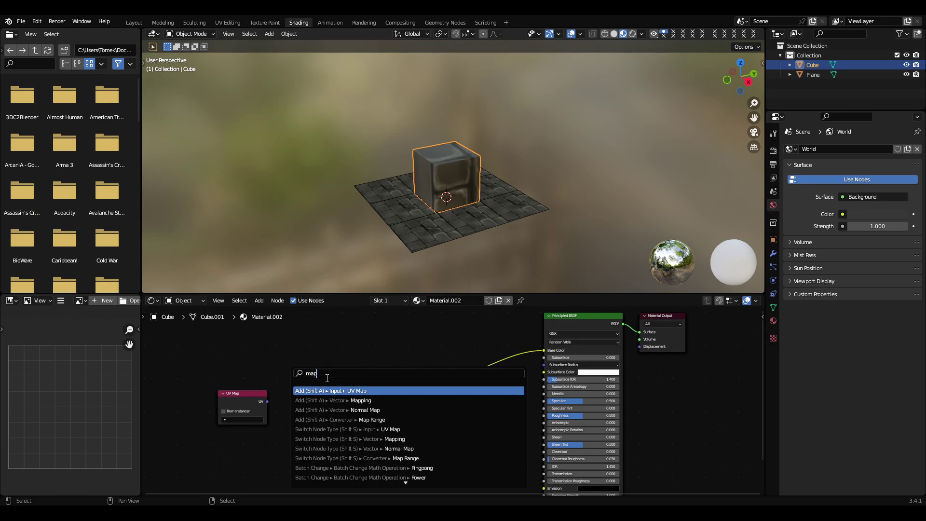
key("Escape")
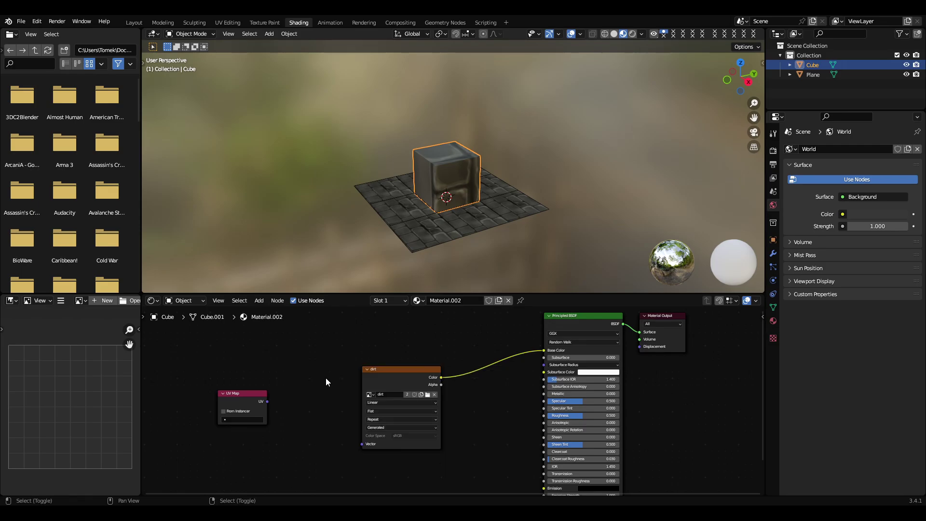
Add a Mapping node and connect it between the UV Map node and the dirt texture's Vector input
key("shift+a")
left_click(325, 377)
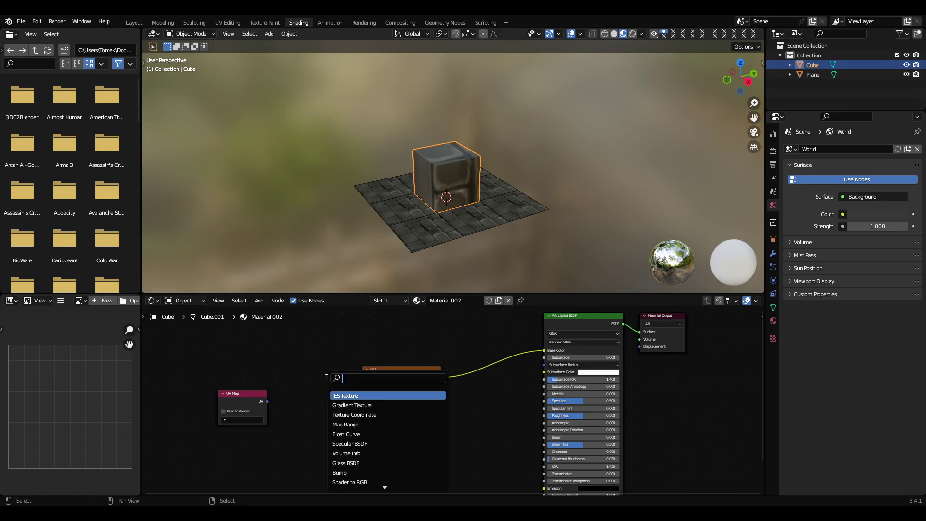
type("mapp")
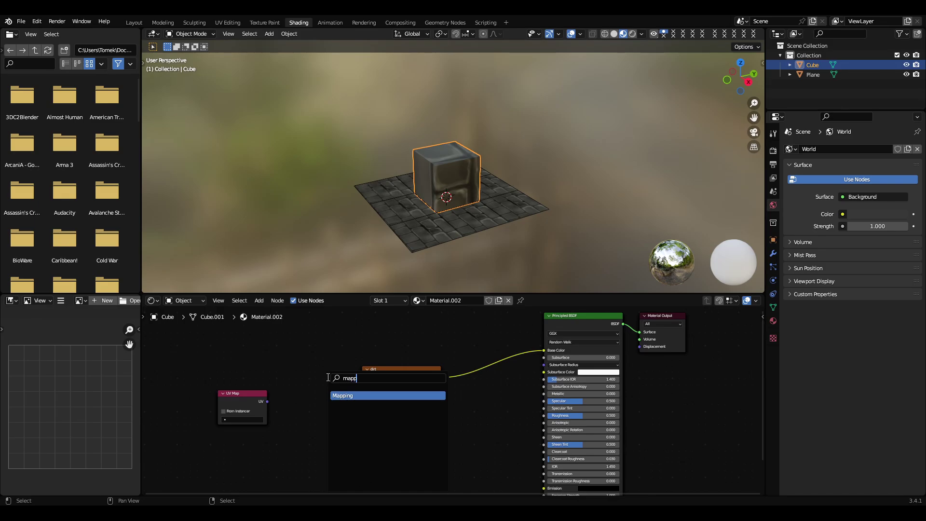
left_click(342, 395)
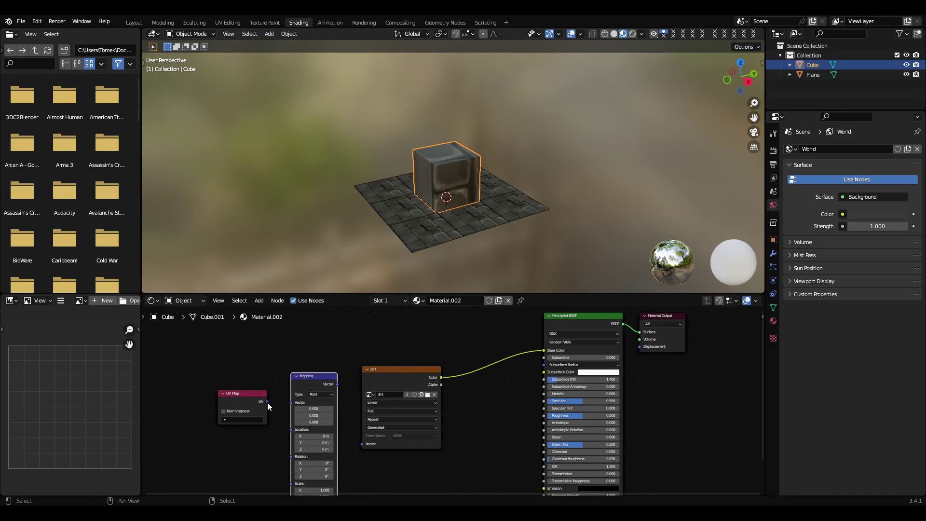
left_click_drag(268, 402, 291, 402)
left_click_drag(337, 384, 347, 409)
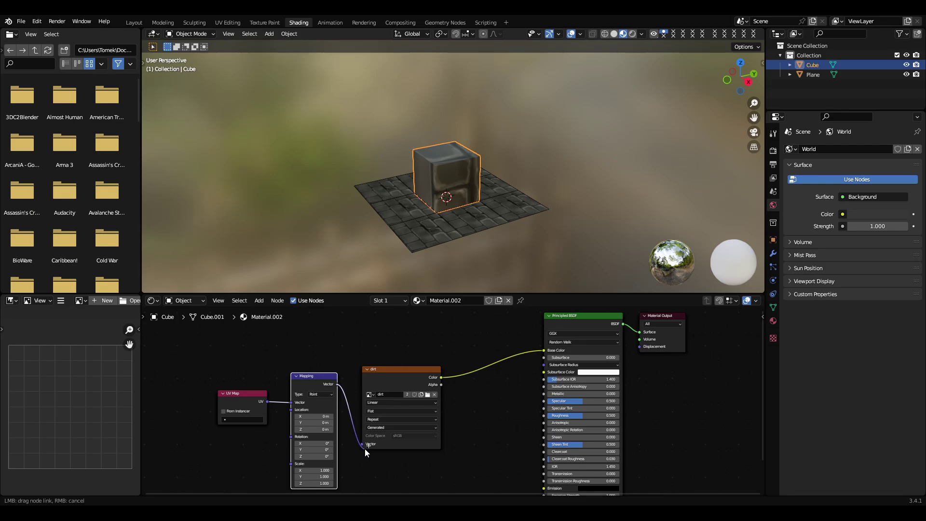
left_click_drag(365, 448, 362, 445)
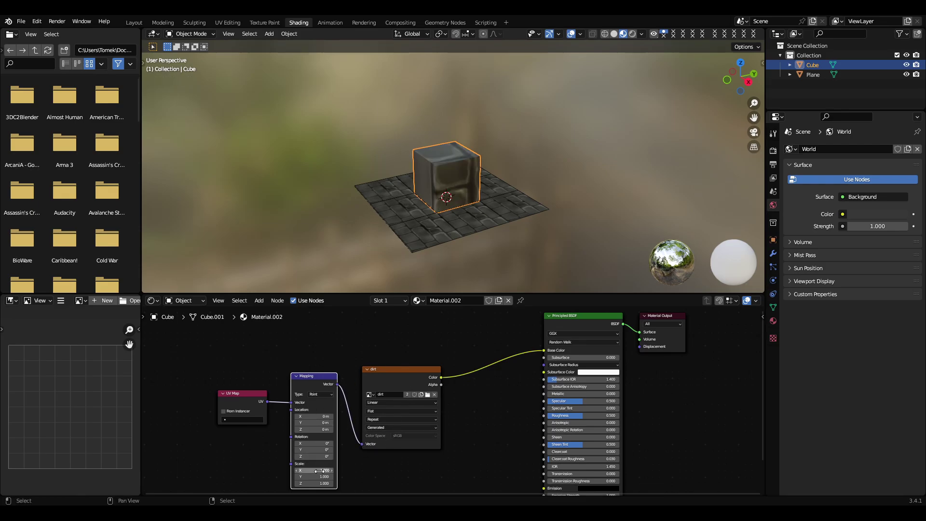
Set the Mapping node's X, Y and Z scale to 6.4
type("5.6")
left_click_drag(318, 470, 336, 484)
key("Return")
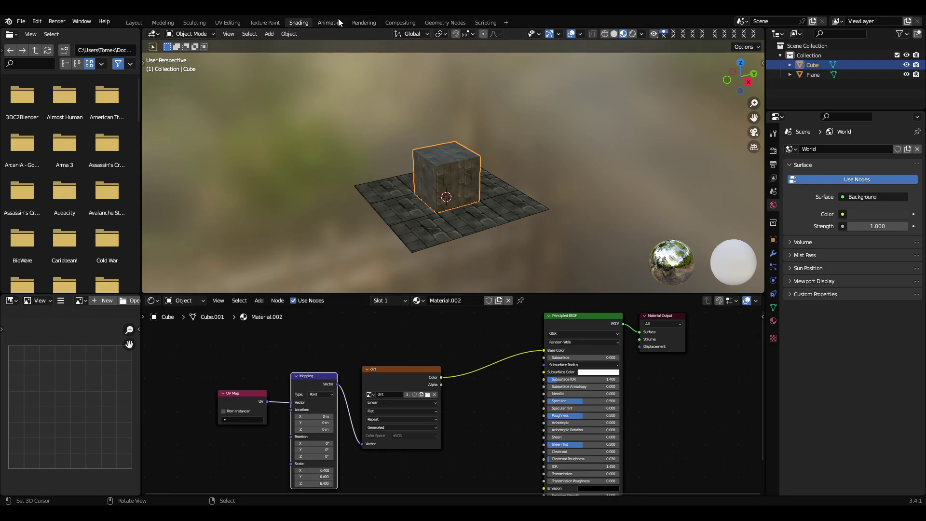
In the UV Editing workspace, rotate the cube's entire UV layout by -90 degrees
left_click(227, 22)
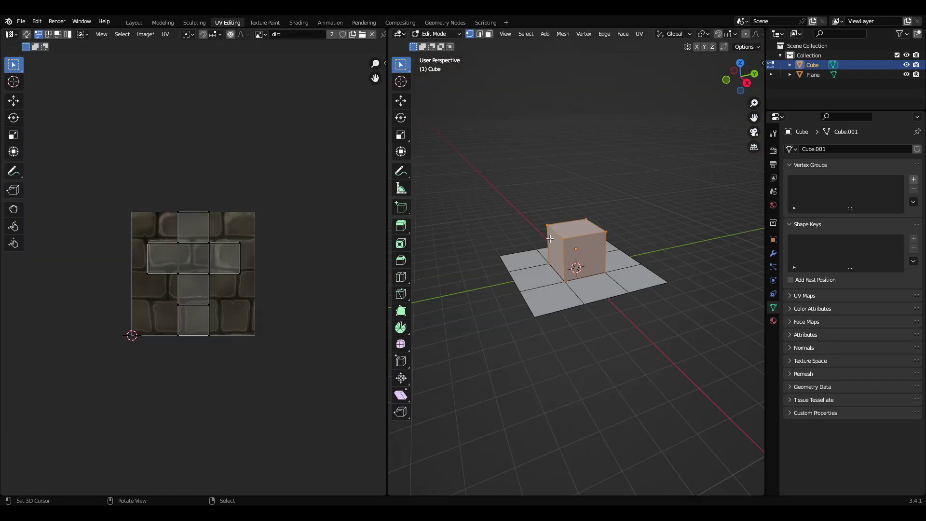
key("a")
key("r")
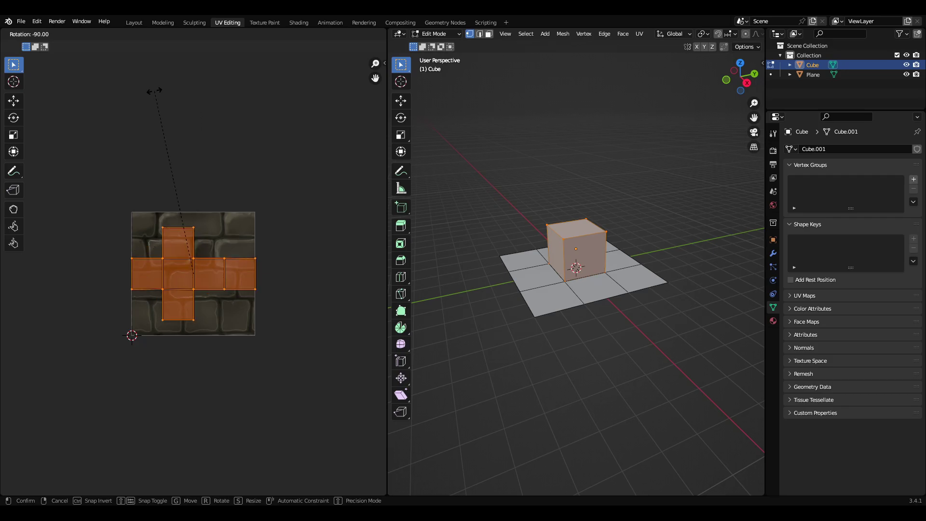
left_click(154, 95)
key("Tab")
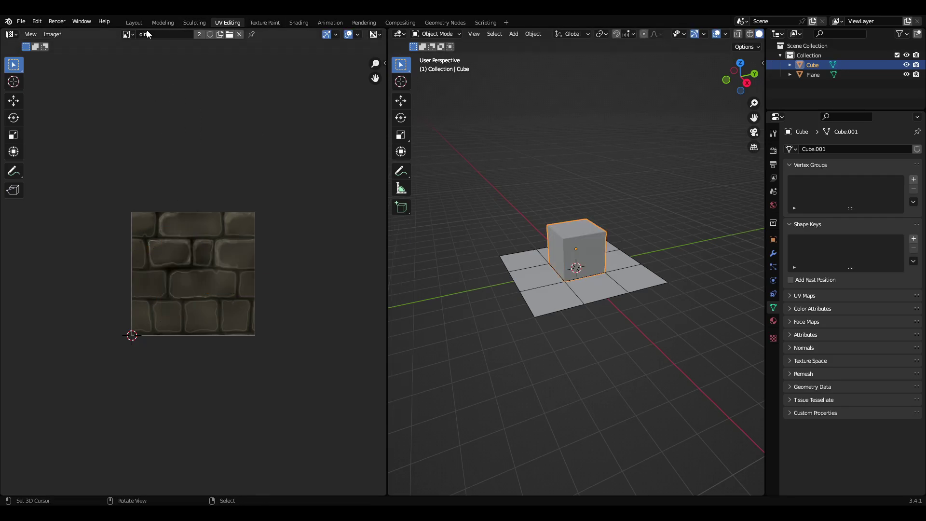
Return to the Layout workspace and set the Specular value of the cube's material to 0
left_click(134, 22)
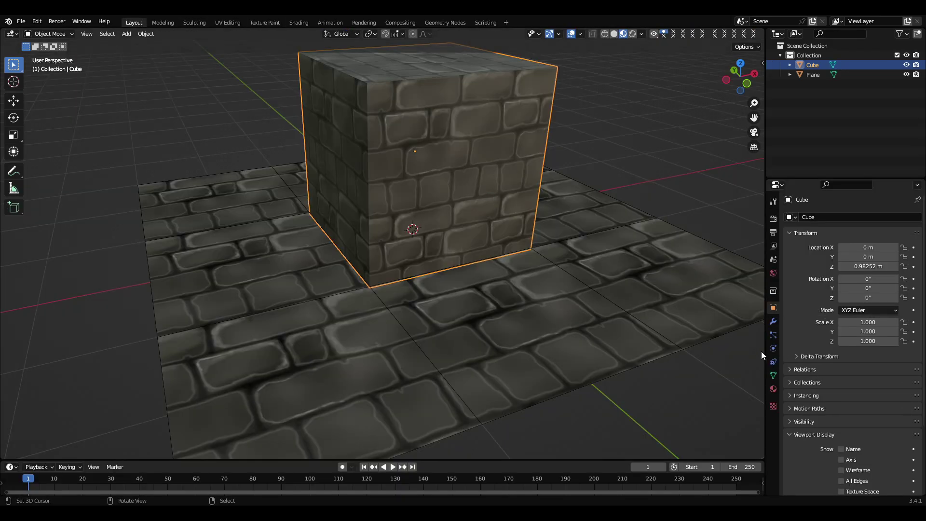
left_click(773, 389)
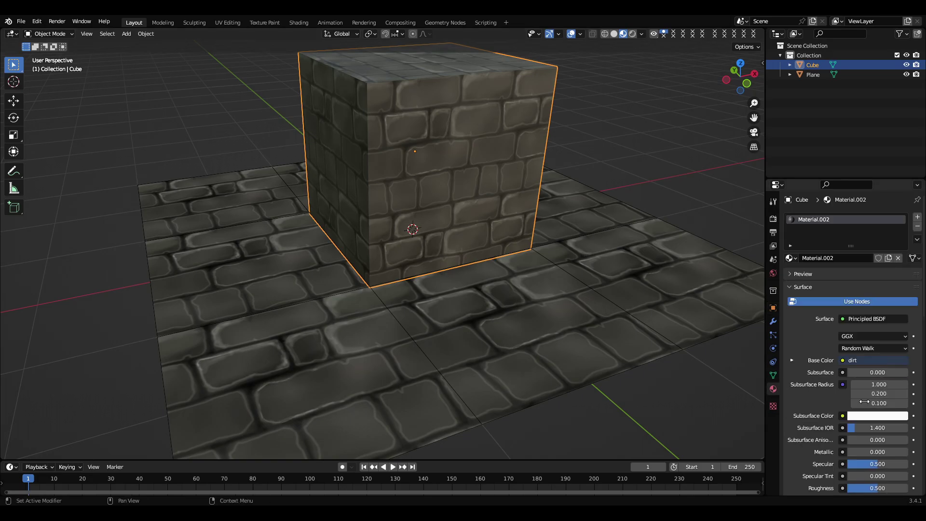
key("BackSpace")
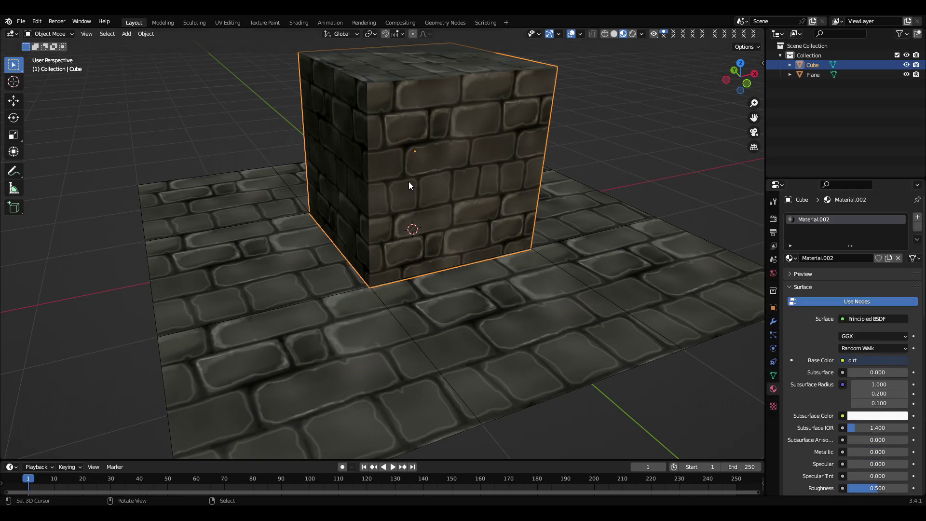
Apply a narrow single-segment bevel to all edges of the cube in Edit Mode, and return to Object Mode
key("alt+a")
middle_click_drag(545, 193, 410, 172)
key("Tab")
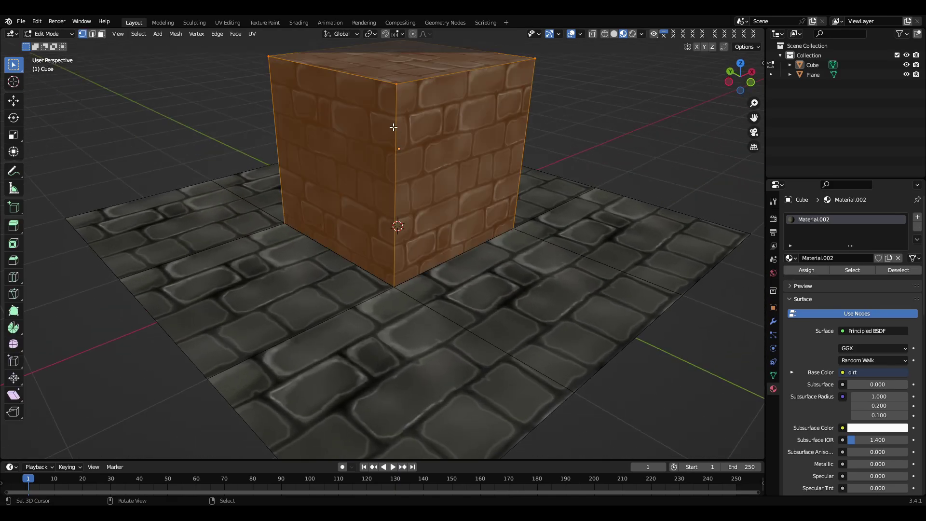
key("ctrl+b")
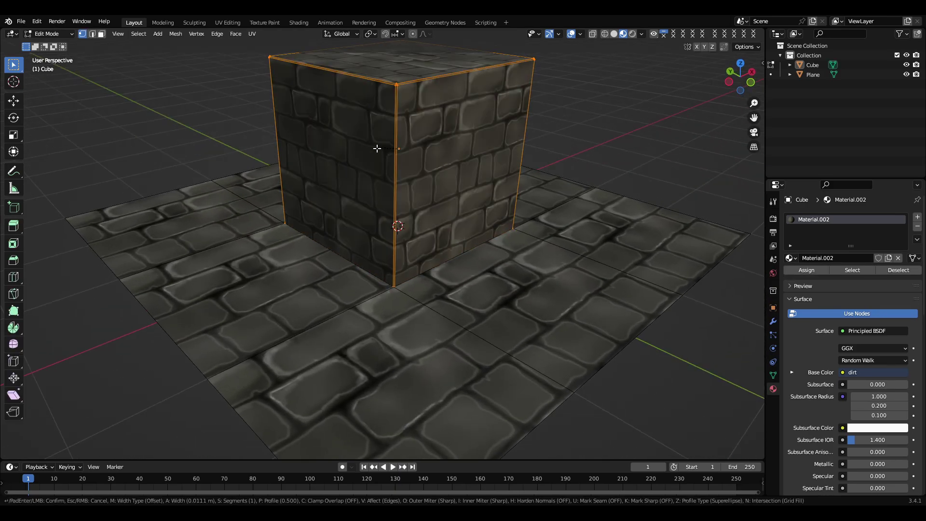
left_click(371, 192)
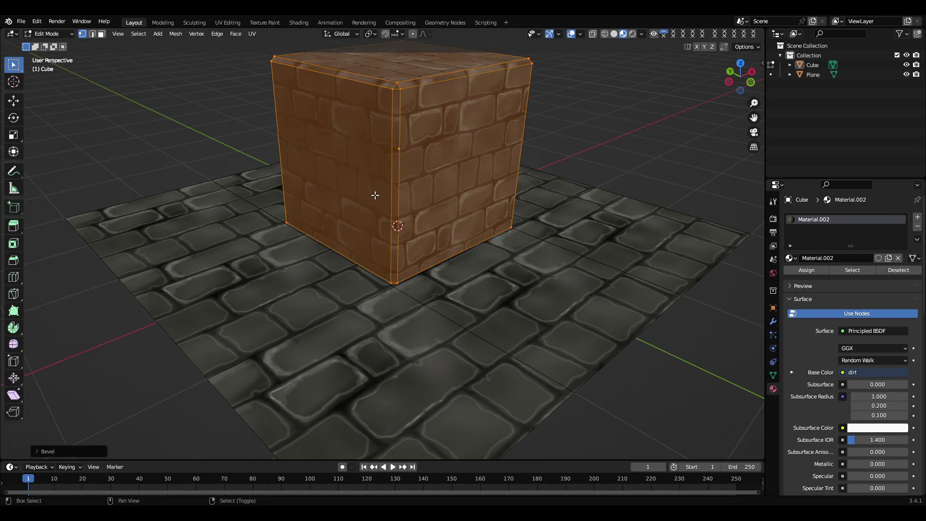
key("Tab")
Apply Shade Smooth to the beveled cube
middle_click_drag(435, 184, 430, 117)
right_click(470, 138)
left_click(467, 138)
left_click(430, 118)
right_click(430, 118)
left_click(430, 117)
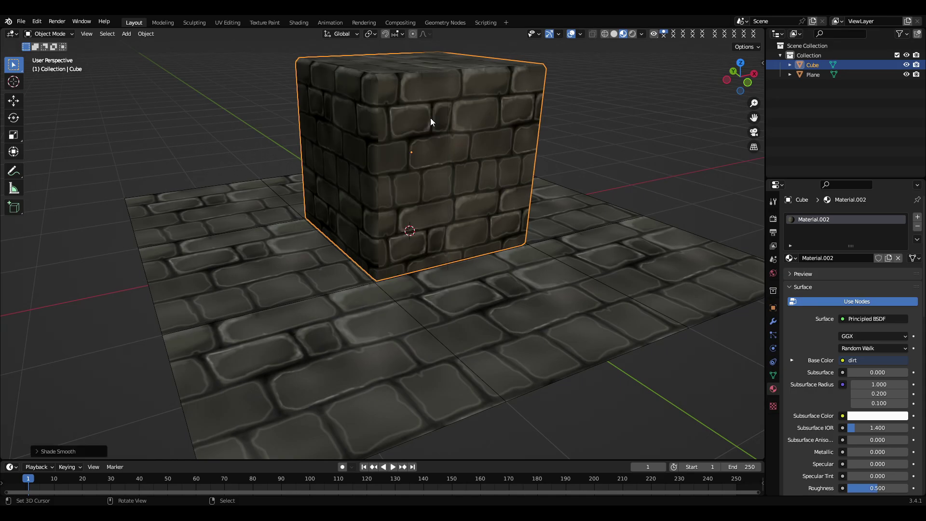
Deselect everything and examine the brick texture on the cube and the plane grid from several sides
key("a")
key("alt+a")
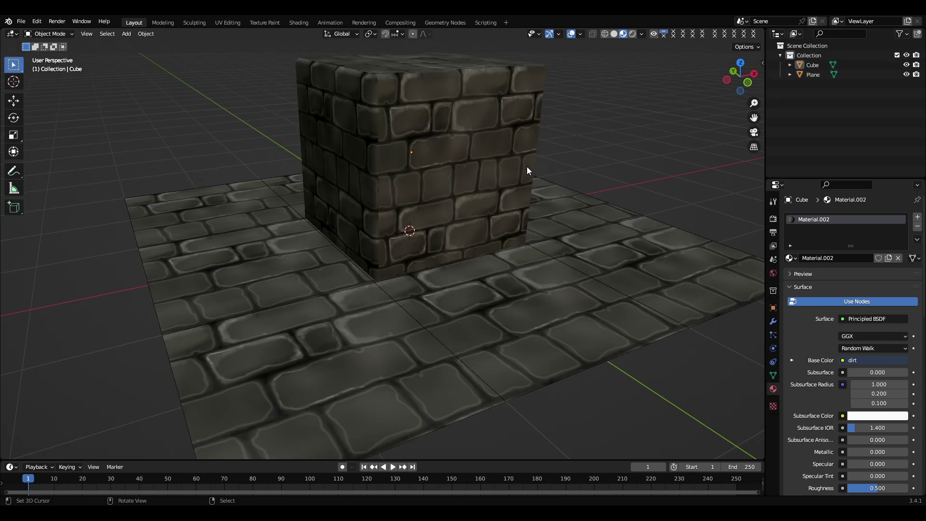
middle_click_drag(526, 166, 583, 174)
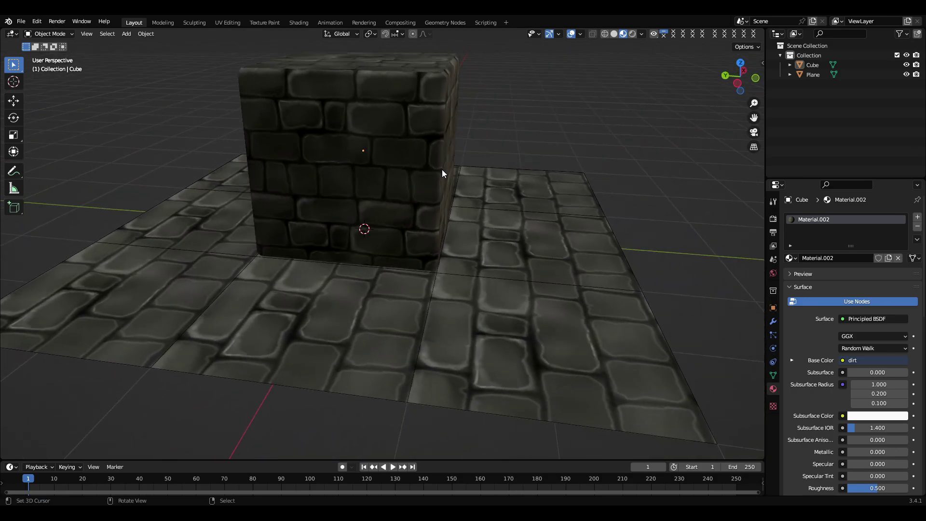
middle_click_drag(442, 170, 488, 172)
scroll(479, 166, "down", 5)
scroll(420, 172, "up", 5)
middle_click_drag(421, 171, 451, 161)
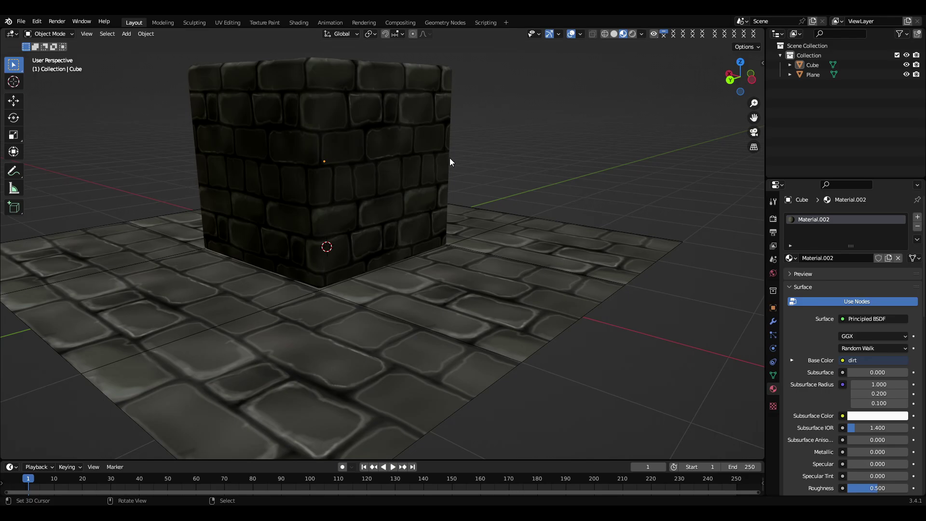